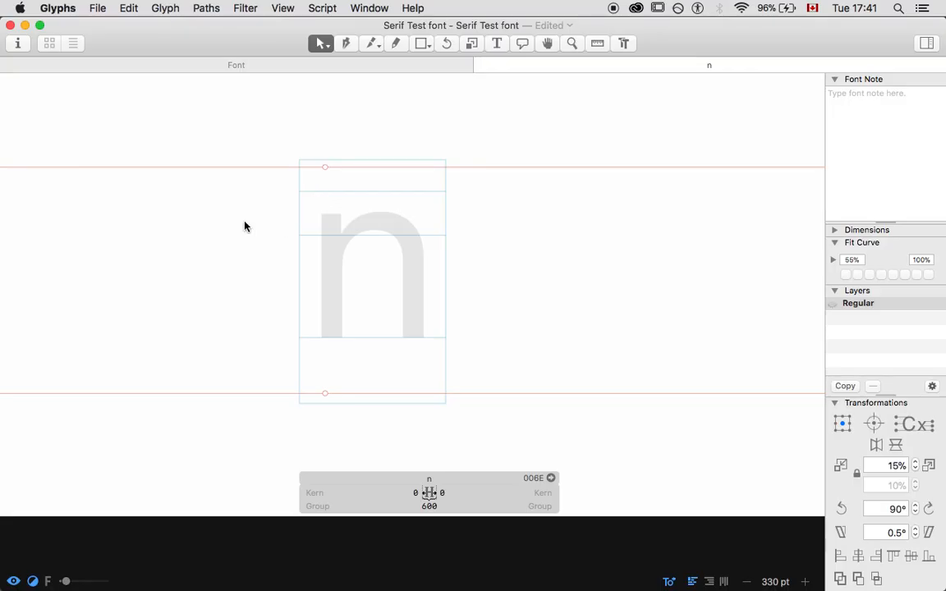
Restore the deleted sketch image behind the n glyph and remove it again.
{"action": "scroll", "coordinate": [244, 222], "scroll_direction": "left", "scroll_amount": 3}
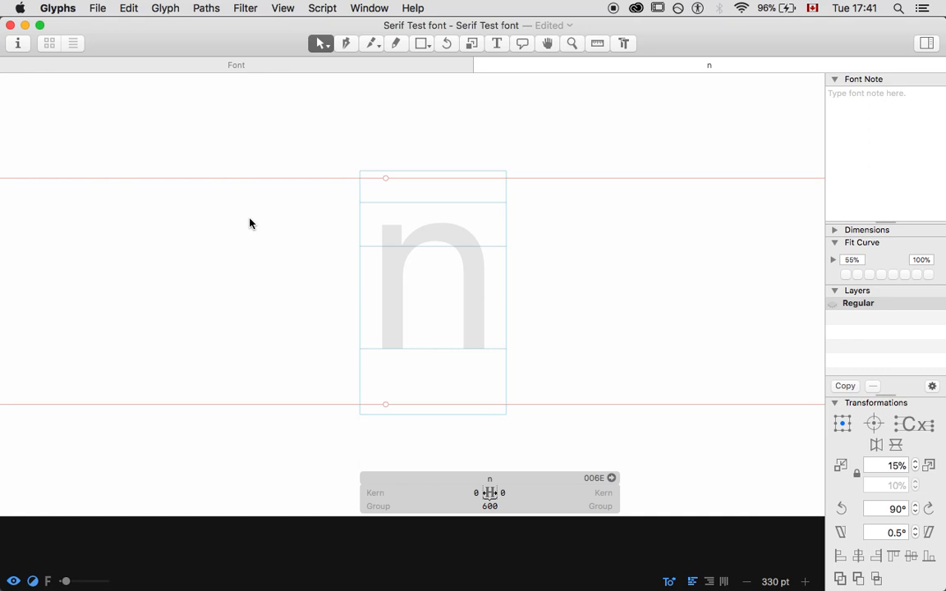
{"action": "key", "text": "super+z"}
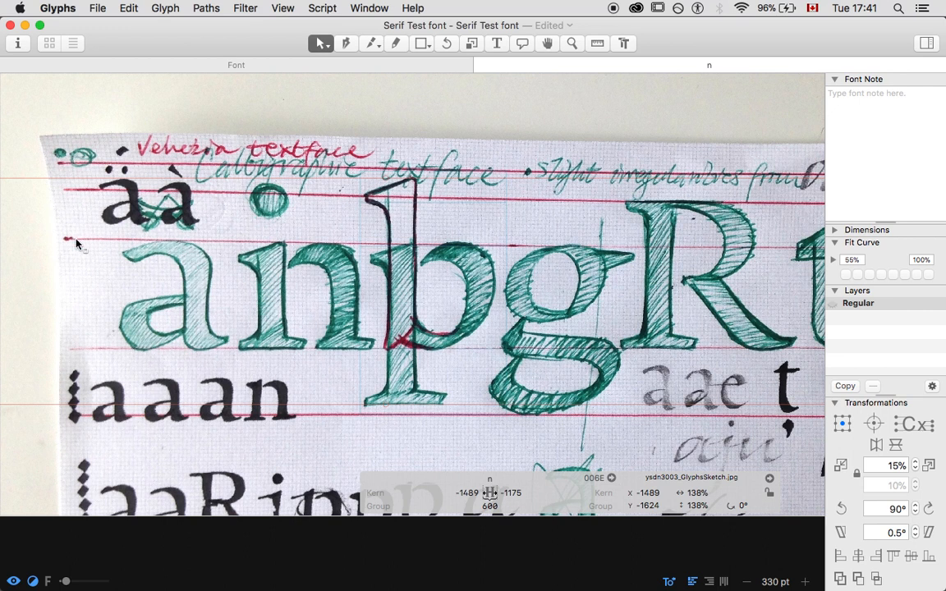
{"action": "key", "text": "Delete"}
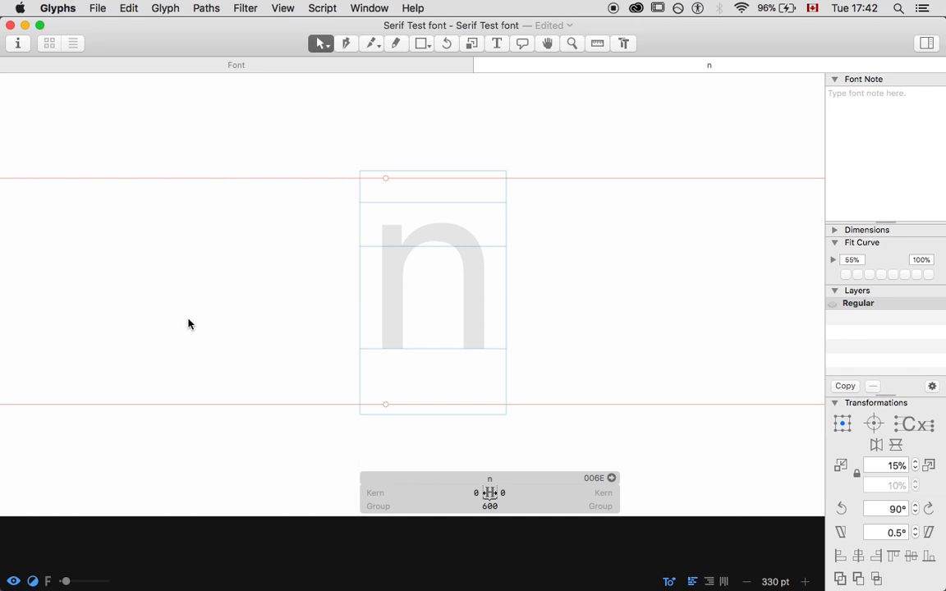
Open the font info and review the general font settings and the Regular master's name and metrics.
{"action": "left_click", "coordinate": [18, 45]}
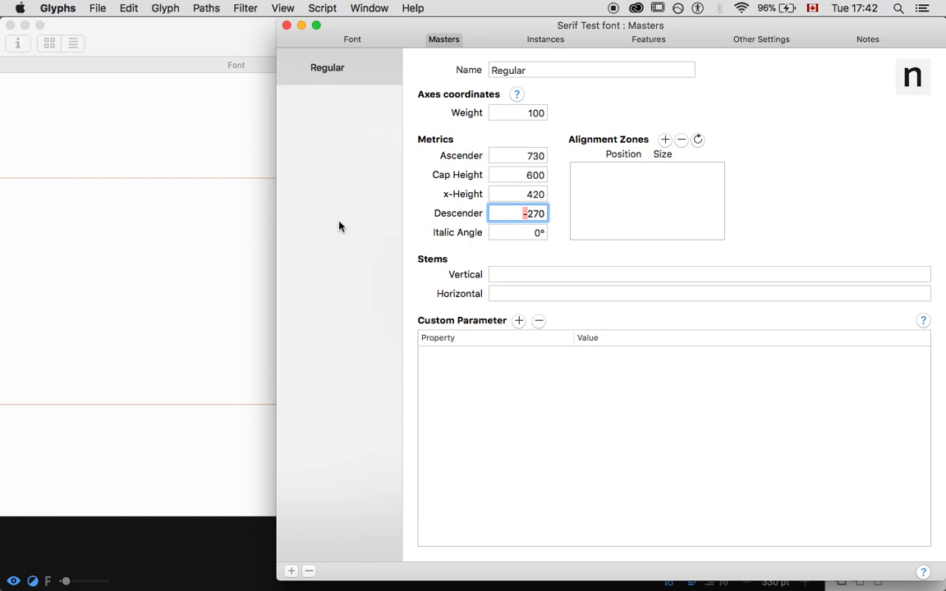
{"action": "left_click", "coordinate": [342, 382]}
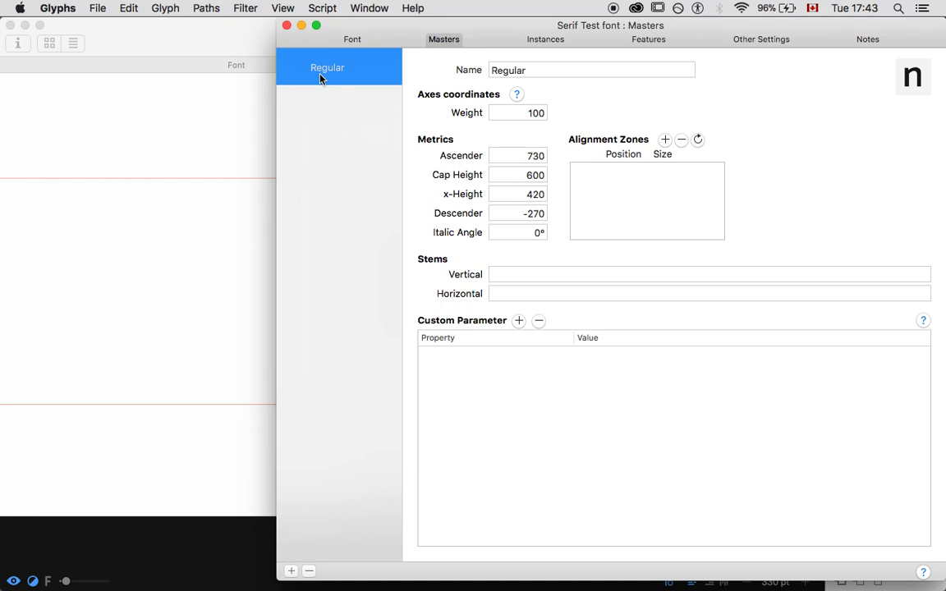
{"action": "left_click", "coordinate": [351, 39]}
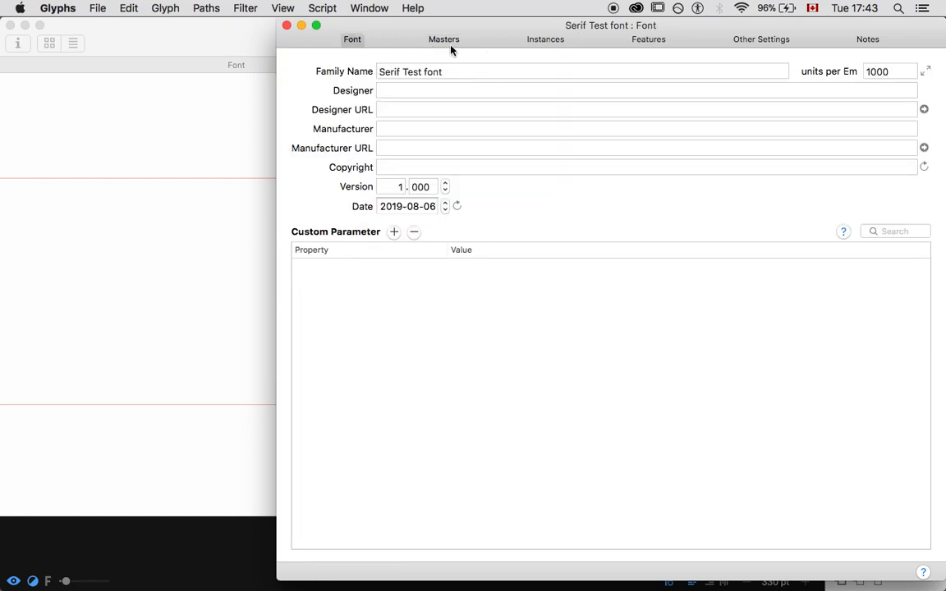
{"action": "left_click", "coordinate": [444, 39]}
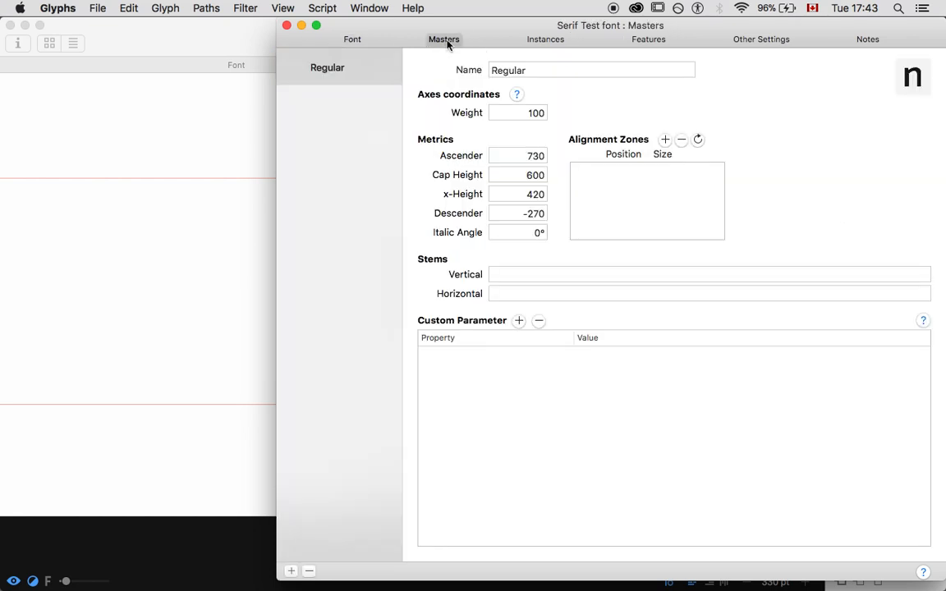
{"action": "double_click", "coordinate": [519, 73]}
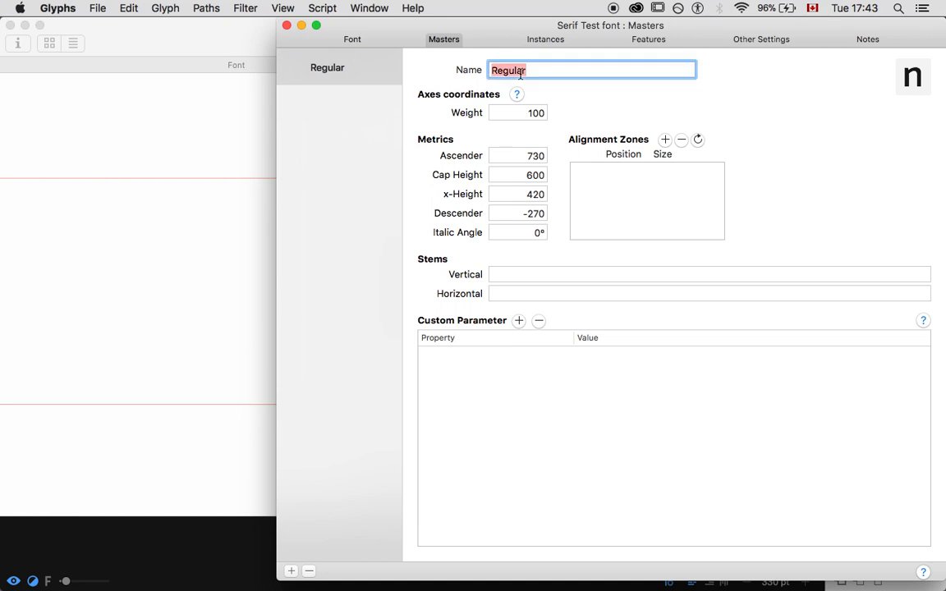
Try 99392 as the Regular master's Weight coordinate, set it back to 100 and close the font info.
{"action": "double_click", "coordinate": [533, 113]}
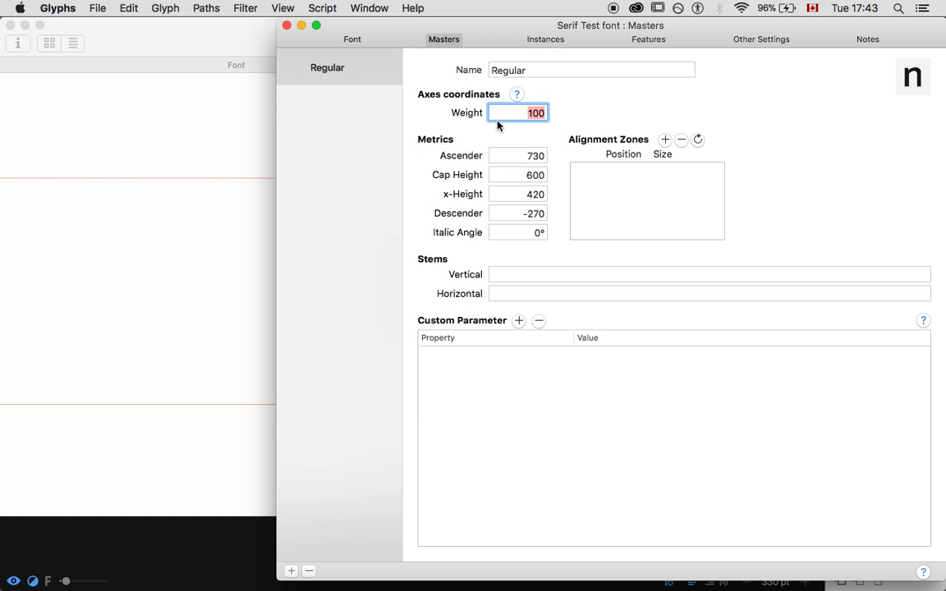
{"action": "type", "text": "99392"}
{"action": "key", "text": "BackSpace"}
{"action": "key", "text": "BackSpace"}
{"action": "key", "text": "BackSpace"}
{"action": "key", "text": "BackSpace"}
{"action": "key", "text": "BackSpace"}
{"action": "type", "text": "100"}
{"action": "key", "text": "Tab"}
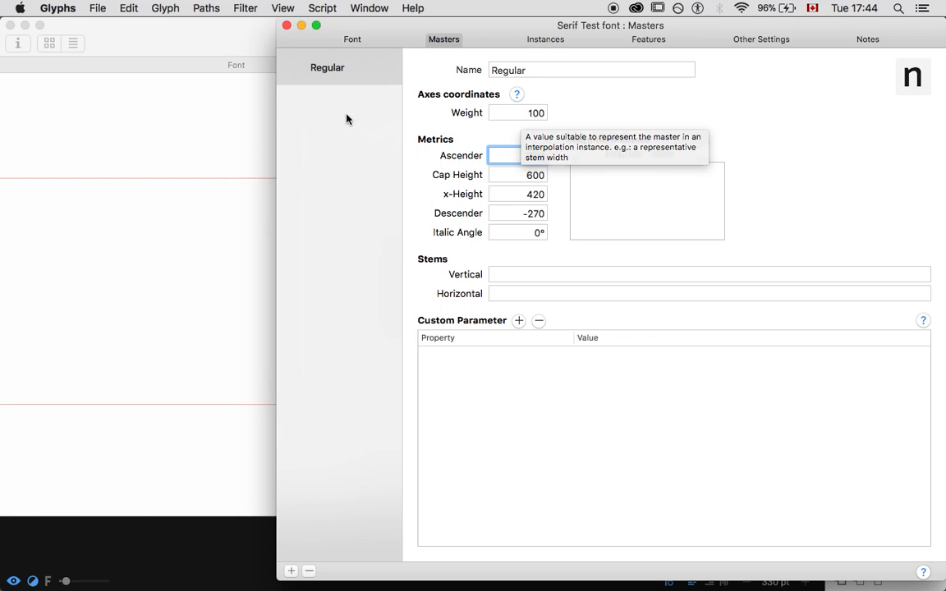
{"action": "left_click", "coordinate": [320, 136]}
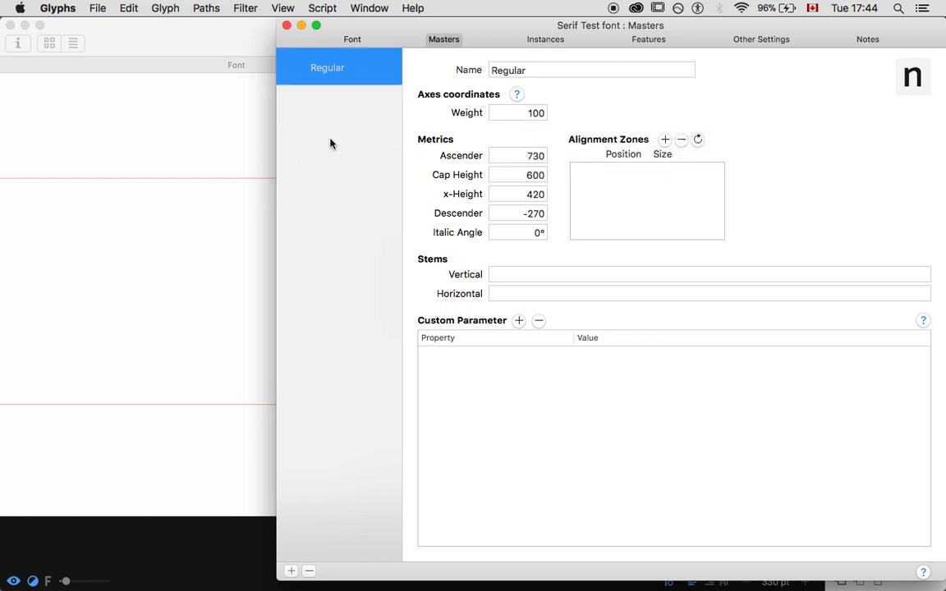
{"action": "left_click", "coordinate": [286, 26]}
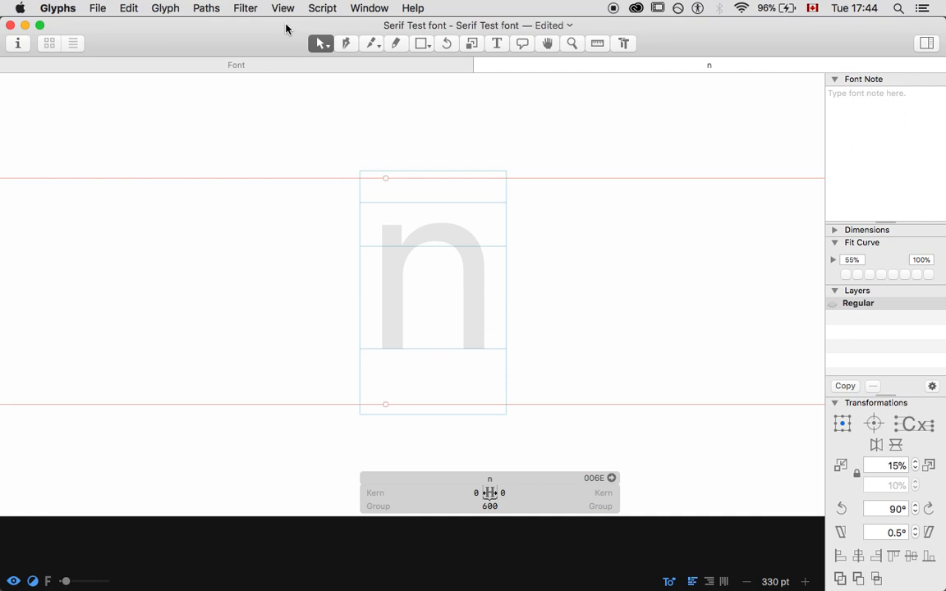
Switch to the Sérgio Sans font and examine how the n, m, a, o and d rows vary between masters.
{"action": "mouse_move", "coordinate": [588, 588]}
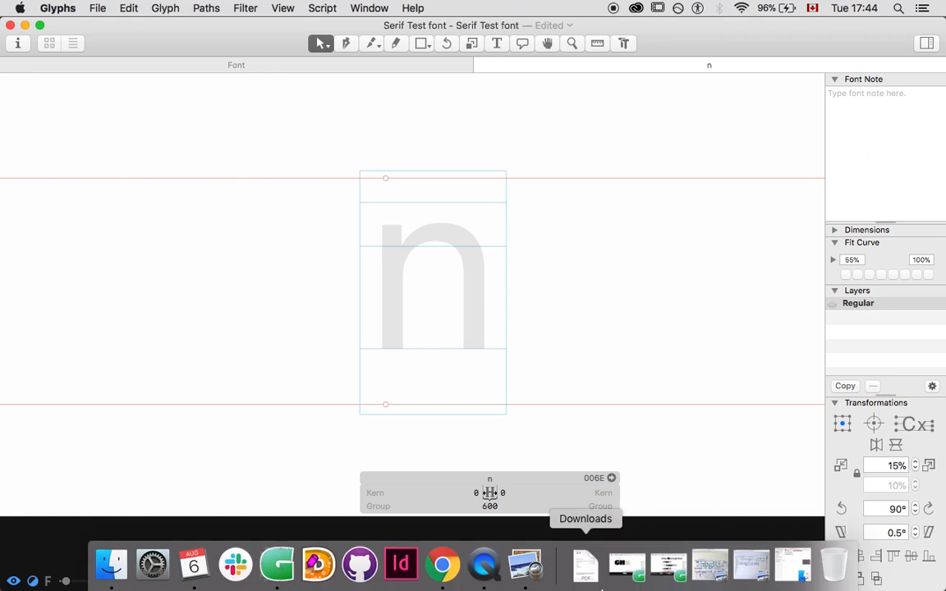
{"action": "left_click", "coordinate": [667, 566]}
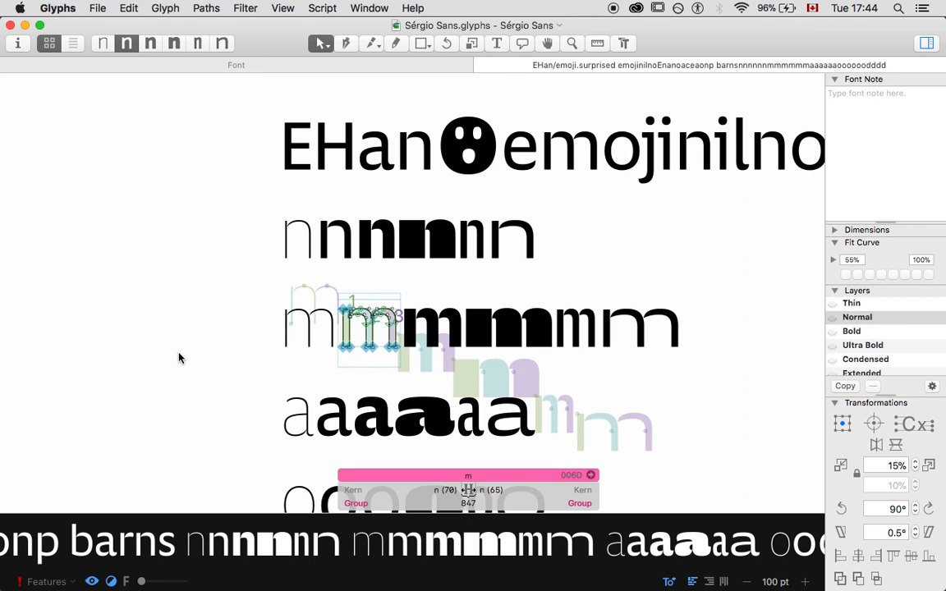
{"action": "scroll", "coordinate": [179, 359], "scroll_direction": "right", "scroll_amount": 3}
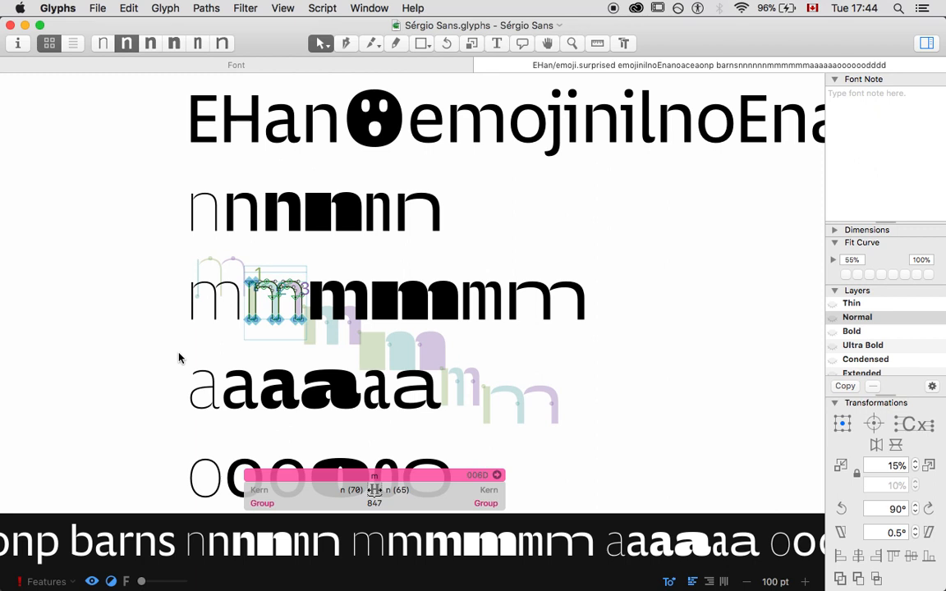
{"action": "key", "text": "space"}
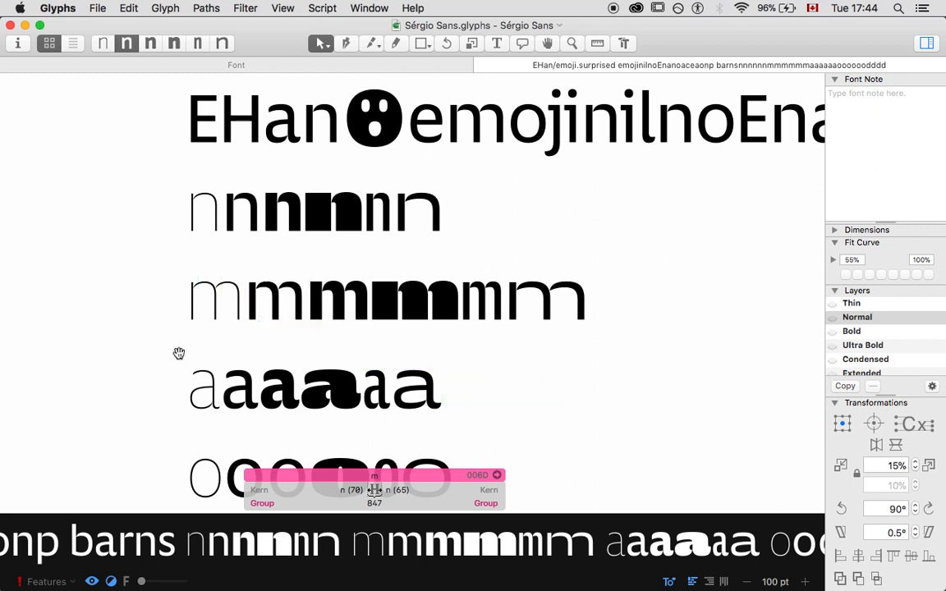
{"action": "scroll", "coordinate": [179, 358], "scroll_direction": "down", "scroll_amount": 5}
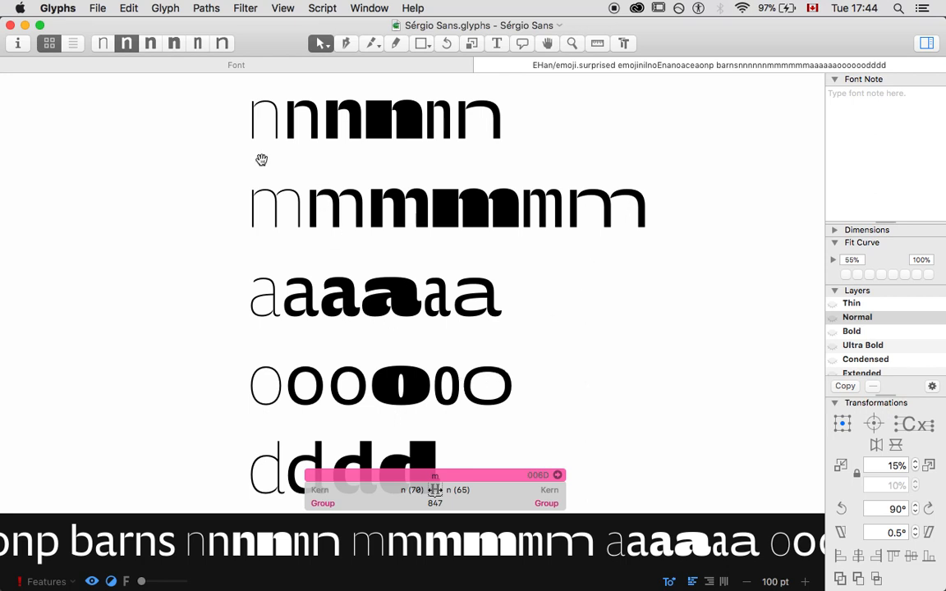
{"action": "key", "text": "space"}
{"action": "scroll", "coordinate": [219, 168], "scroll_direction": "down", "scroll_amount": 3}
{"action": "scroll", "coordinate": [219, 169], "scroll_direction": "up", "scroll_amount": 1}
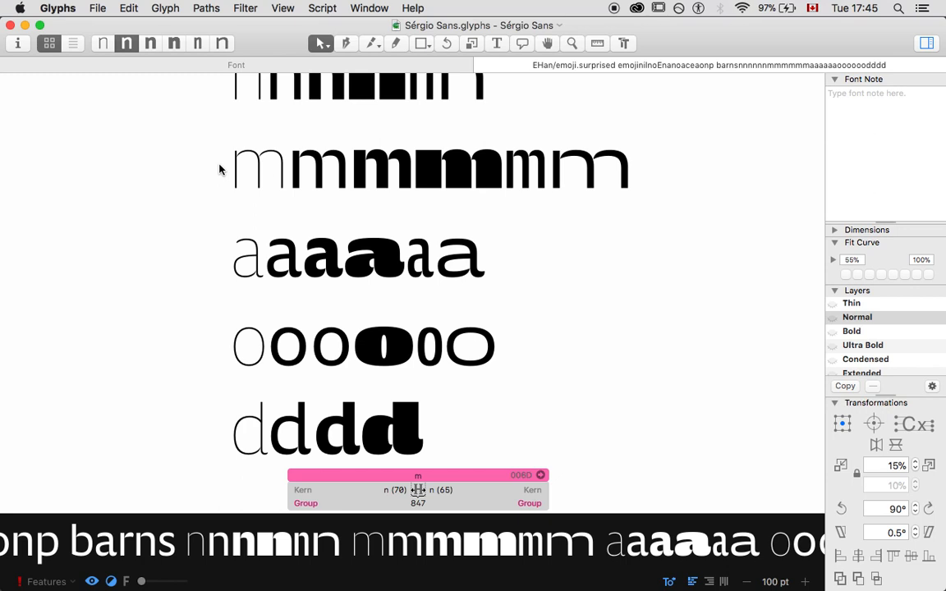
{"action": "scroll", "coordinate": [219, 169], "scroll_direction": "up", "scroll_amount": 5}
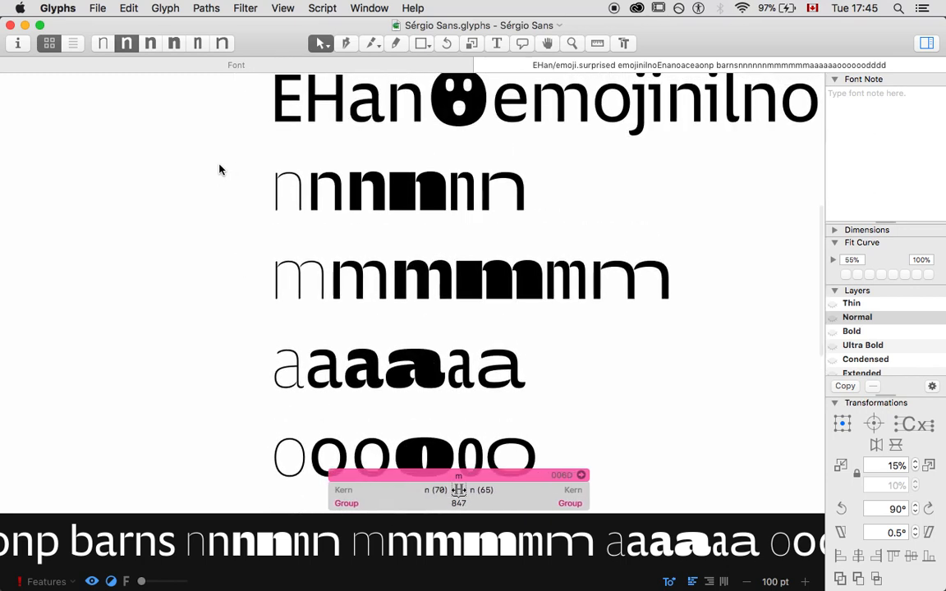
{"action": "scroll", "coordinate": [219, 170], "scroll_direction": "up", "scroll_amount": 1}
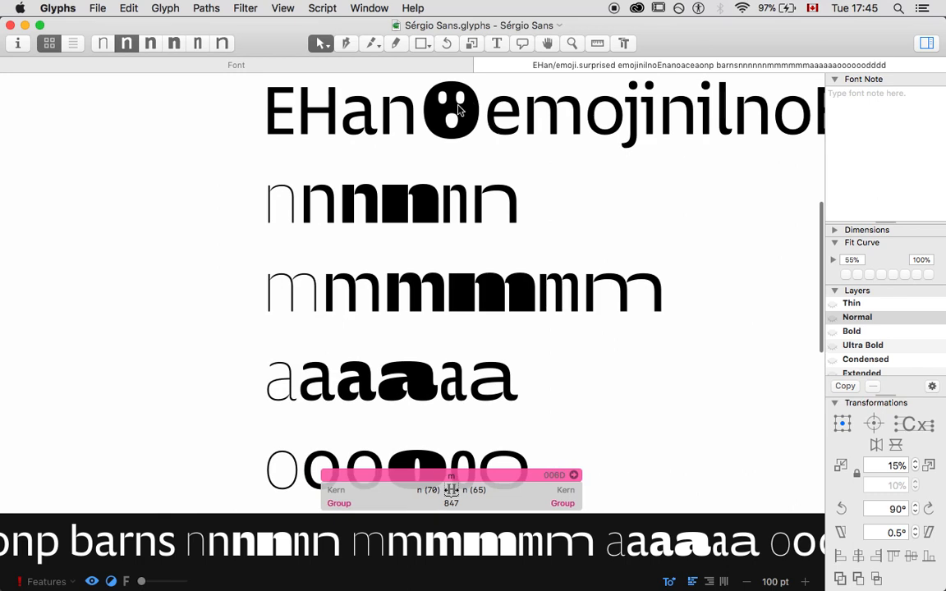
Open the surprised emoji glyph in its own tab and replace it with the letter n.
{"action": "double_click", "coordinate": [443, 127]}
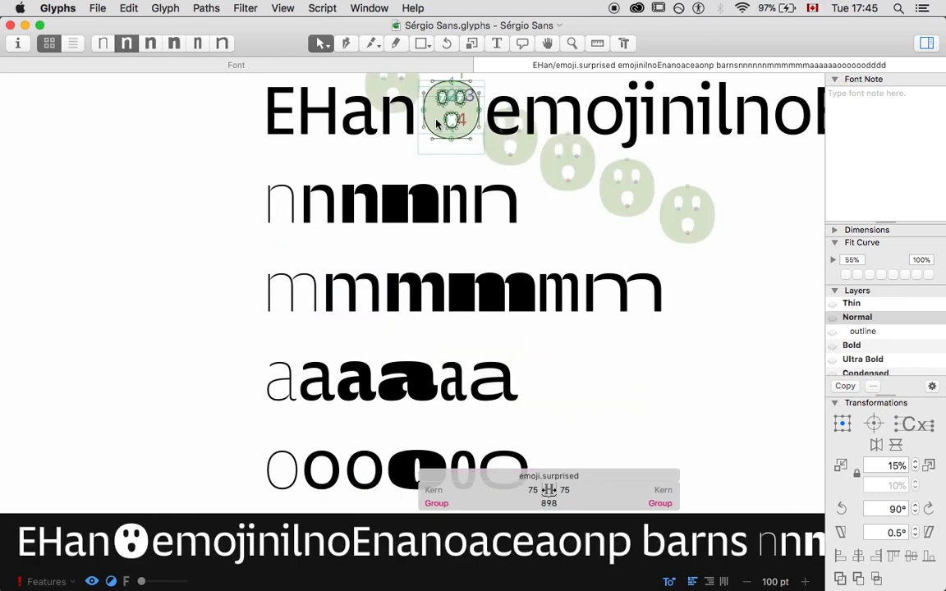
{"action": "key", "text": "Escape"}
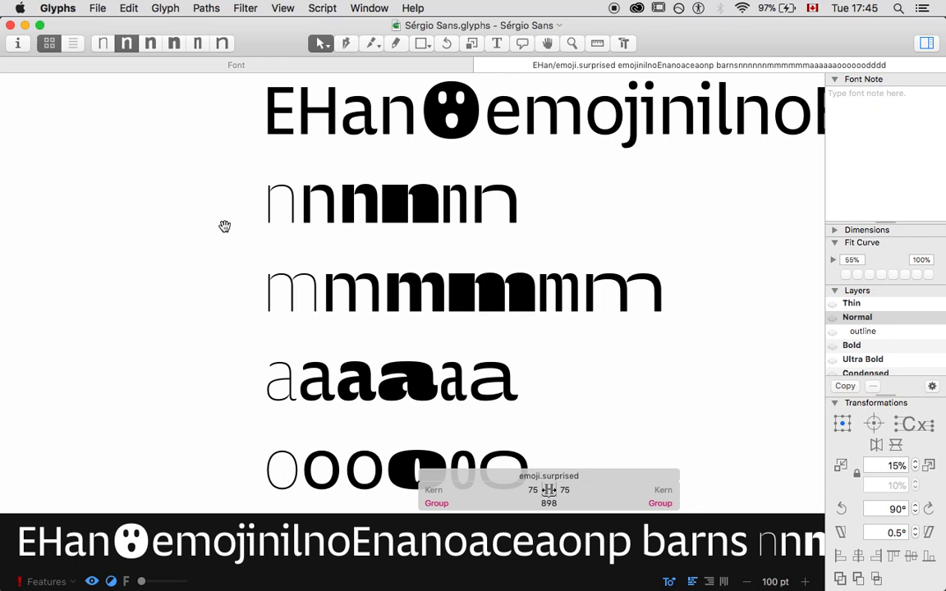
{"action": "scroll", "coordinate": [224, 226], "scroll_direction": "down", "scroll_amount": 5}
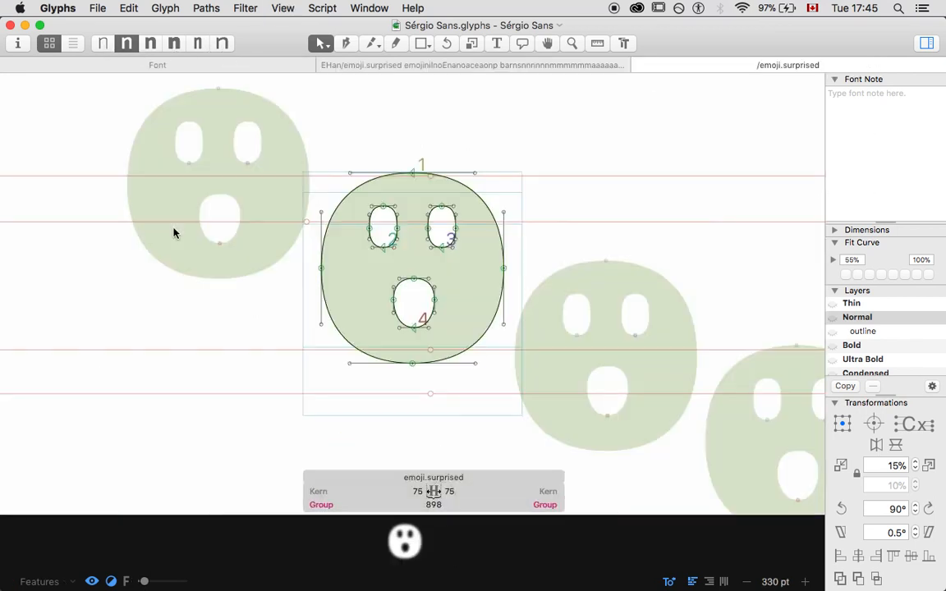
{"action": "type", "text": "t"}
{"action": "type", "text": "n"}
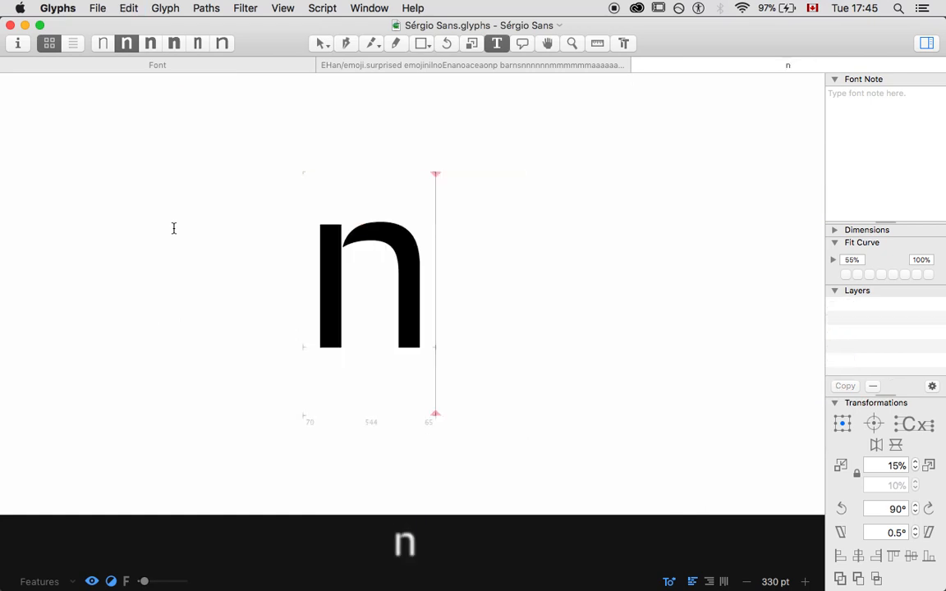
{"action": "left_click", "coordinate": [321, 43]}
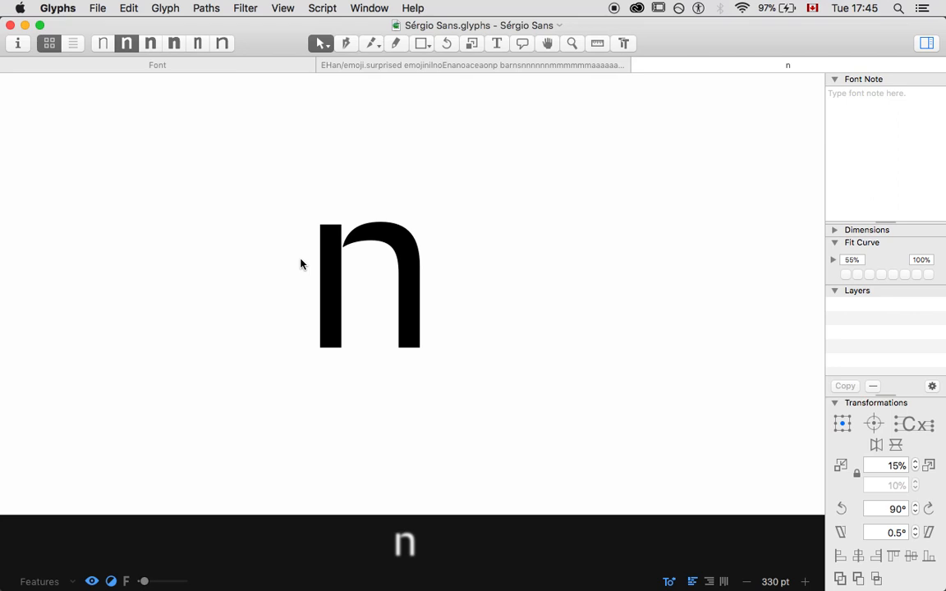
Return to the sample text and look over its letter rows in the different masters.
{"action": "left_click", "coordinate": [432, 68]}
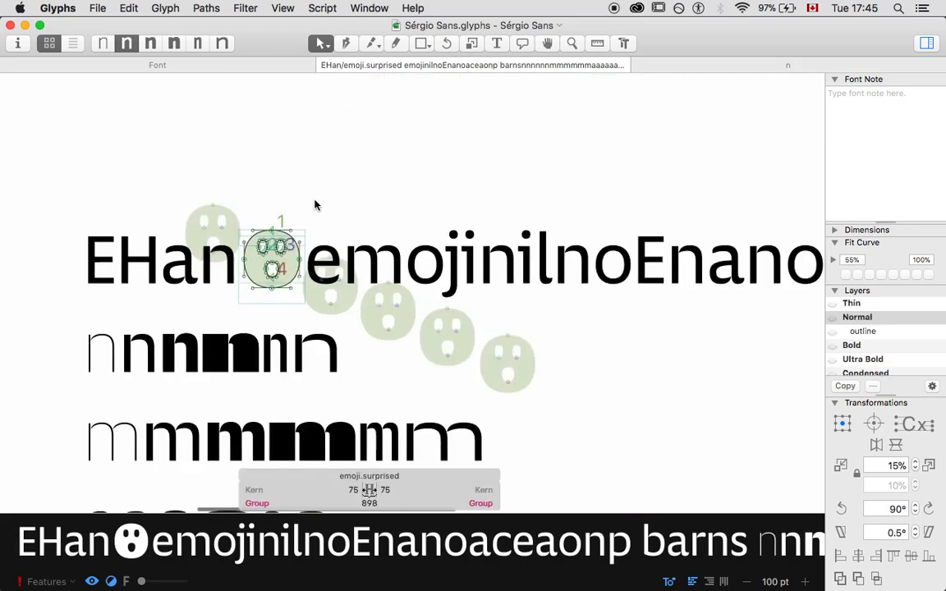
{"action": "scroll", "coordinate": [315, 205], "scroll_direction": "left", "scroll_amount": 10}
{"action": "scroll", "coordinate": [315, 204], "scroll_direction": "down", "scroll_amount": 5}
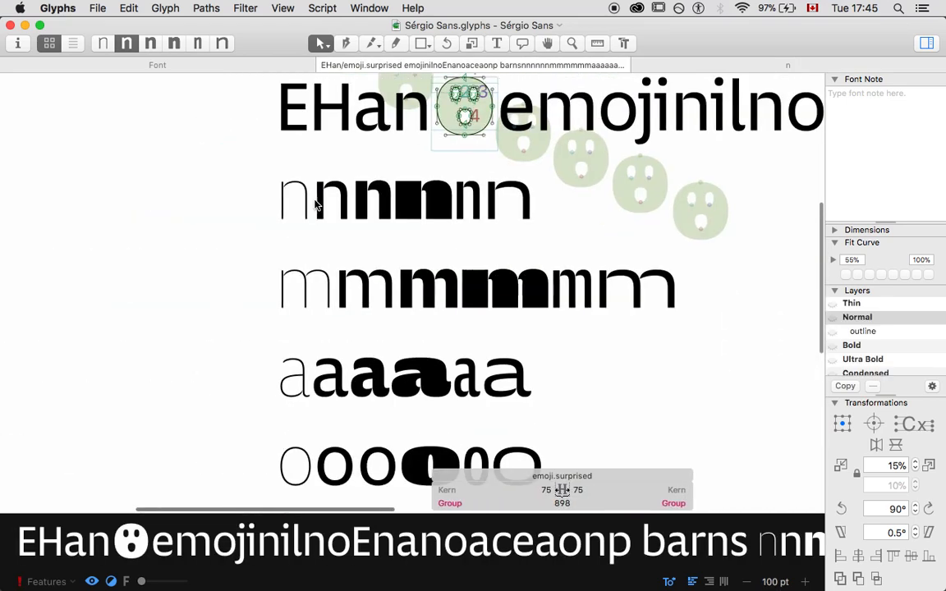
{"action": "scroll", "coordinate": [314, 205], "scroll_direction": "down", "scroll_amount": 1}
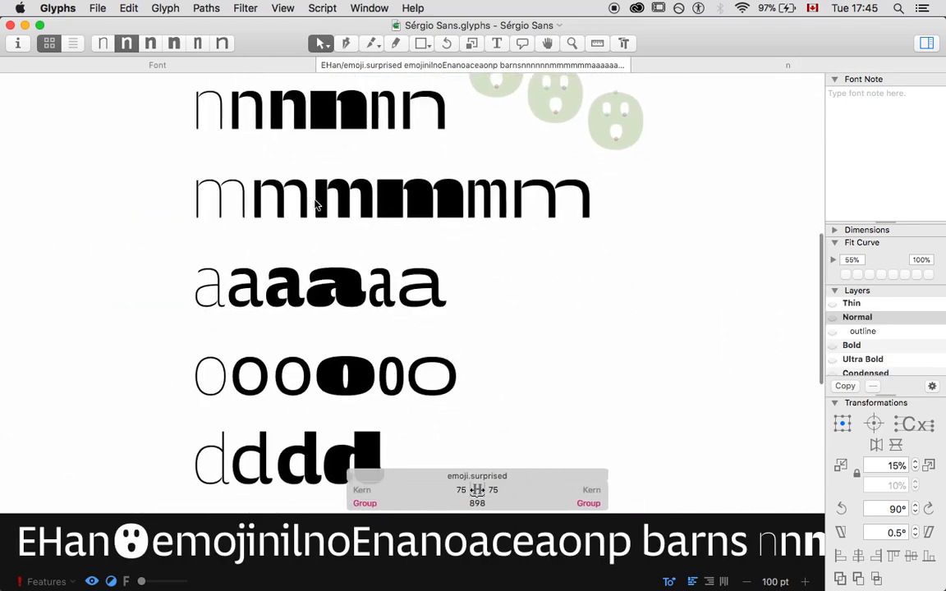
Enlarge the single n and compare it in the Thin, Normal, Bold, Ultra Bold, Condensed and Extended masters.
{"action": "left_click", "coordinate": [722, 71]}
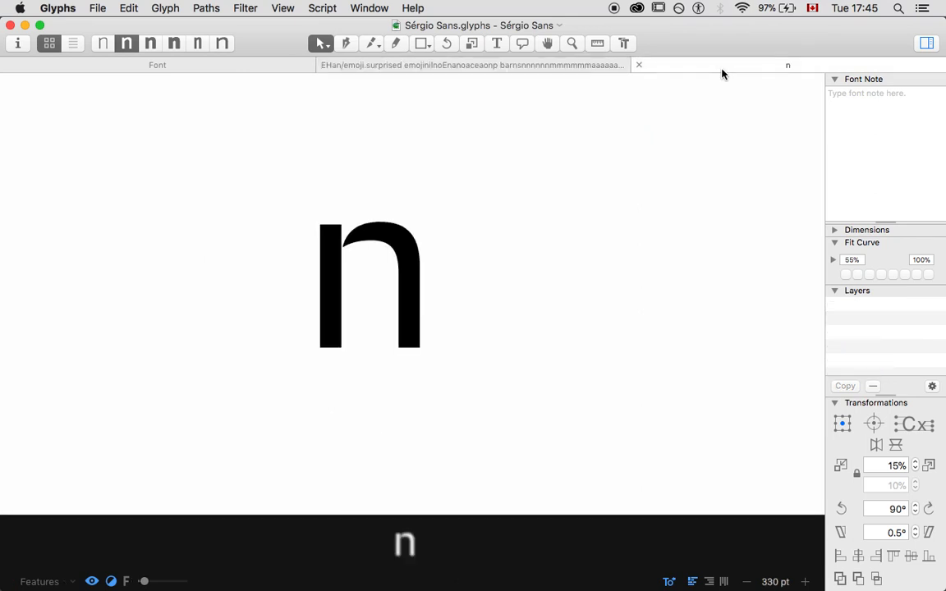
{"action": "key", "text": "super+plus"}
{"action": "left_click", "coordinate": [100, 41]}
{"action": "left_click", "coordinate": [127, 44]}
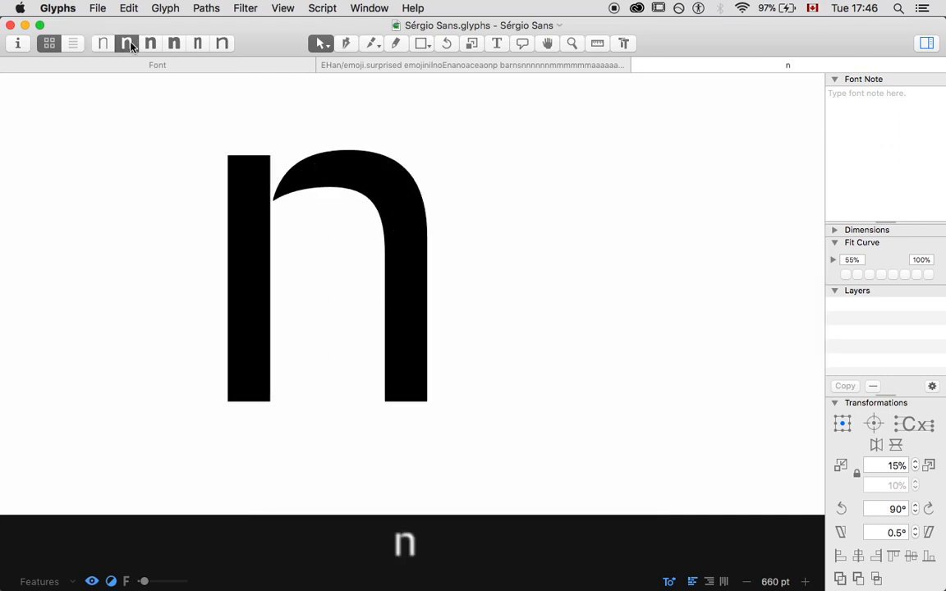
{"action": "left_click", "coordinate": [150, 47]}
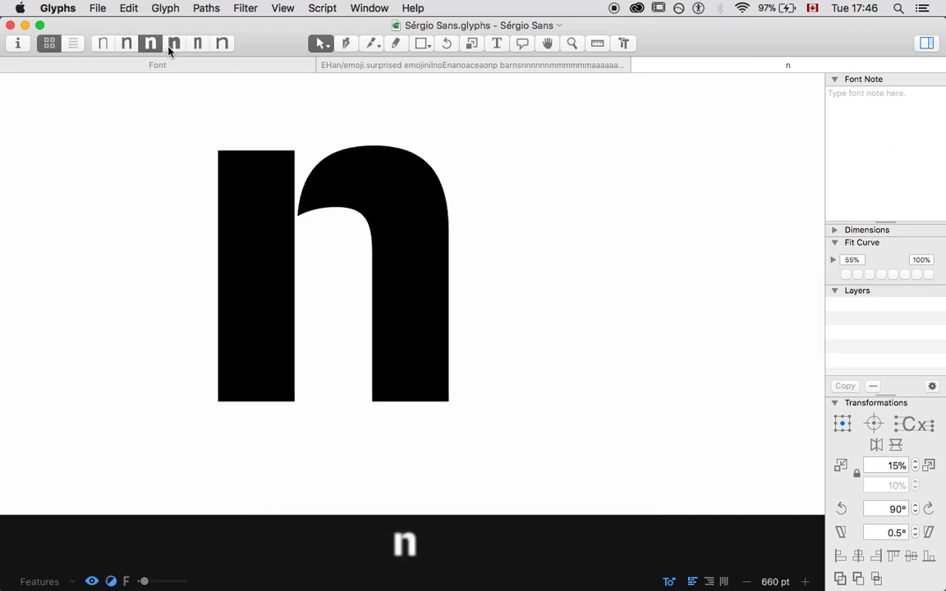
{"action": "left_click", "coordinate": [169, 49]}
{"action": "left_click", "coordinate": [197, 46]}
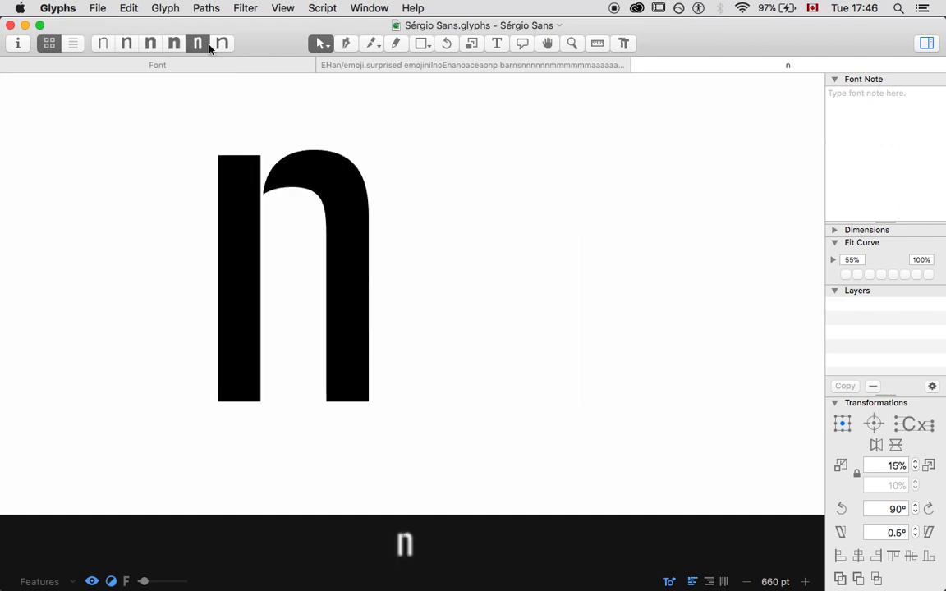
{"action": "left_click", "coordinate": [222, 45]}
Replace the n with the letter a and compare it in the Condensed, Extended and Ultra Bold masters.
{"action": "type", "text": "t"}
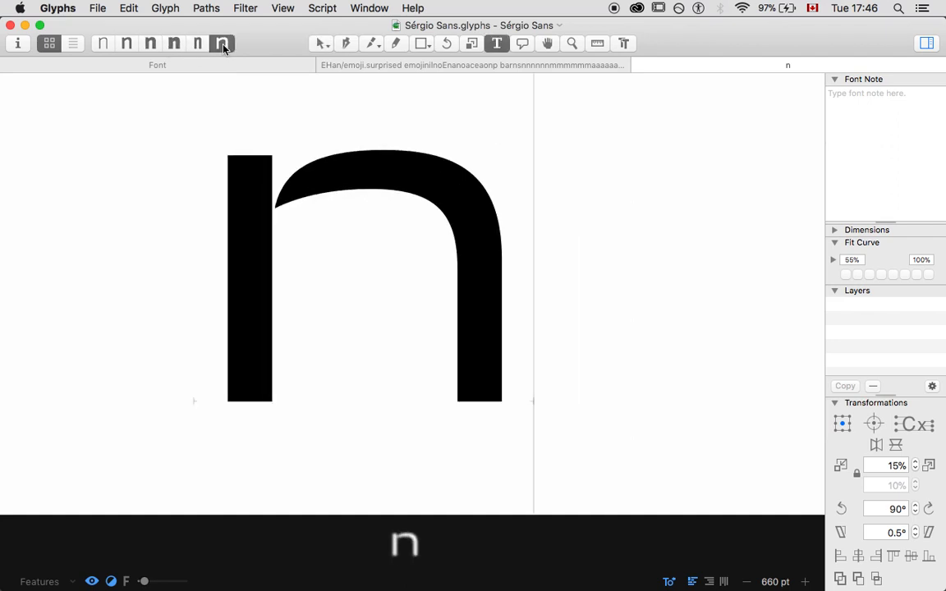
{"action": "type", "text": "a"}
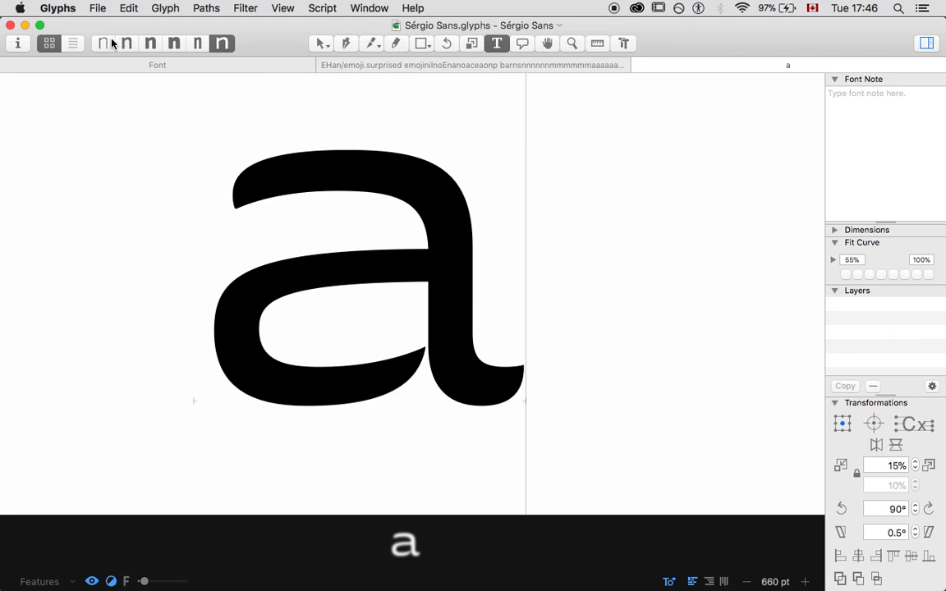
{"action": "left_click", "coordinate": [199, 44]}
{"action": "left_click", "coordinate": [223, 45]}
{"action": "left_click", "coordinate": [199, 47]}
{"action": "left_click", "coordinate": [174, 45]}
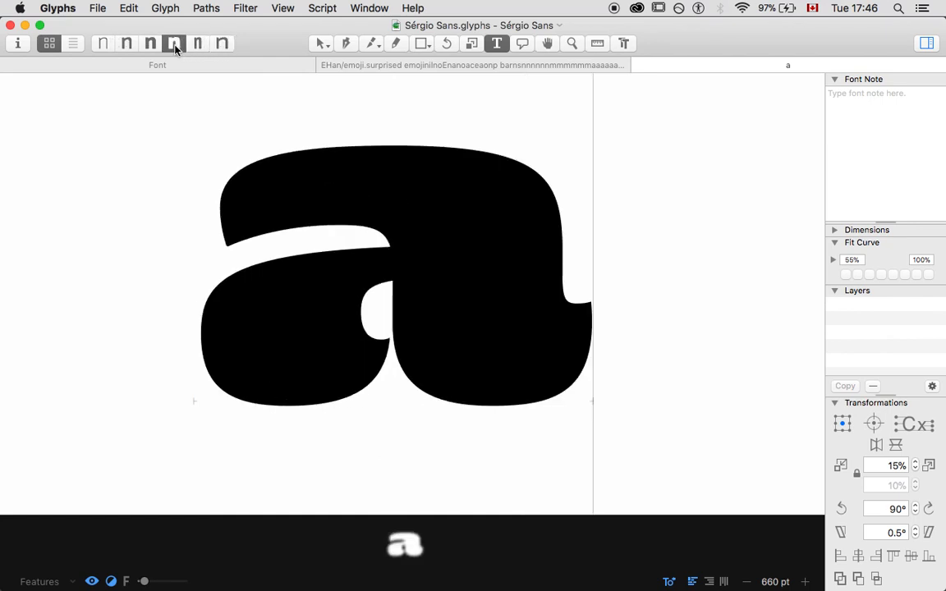
Compare the letter a in the Bold, Normal and Thin masters.
{"action": "left_click", "coordinate": [150, 46]}
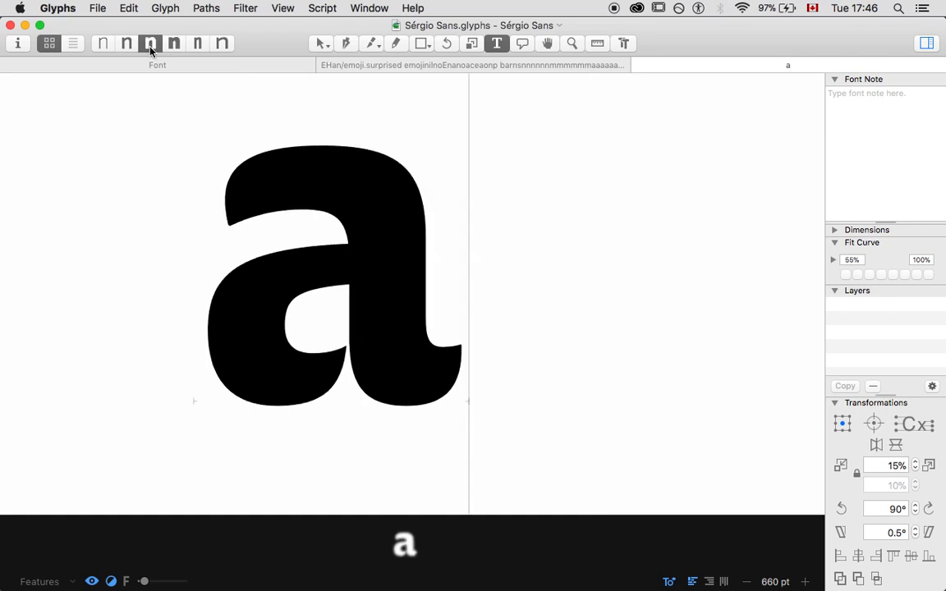
{"action": "left_click", "coordinate": [129, 46]}
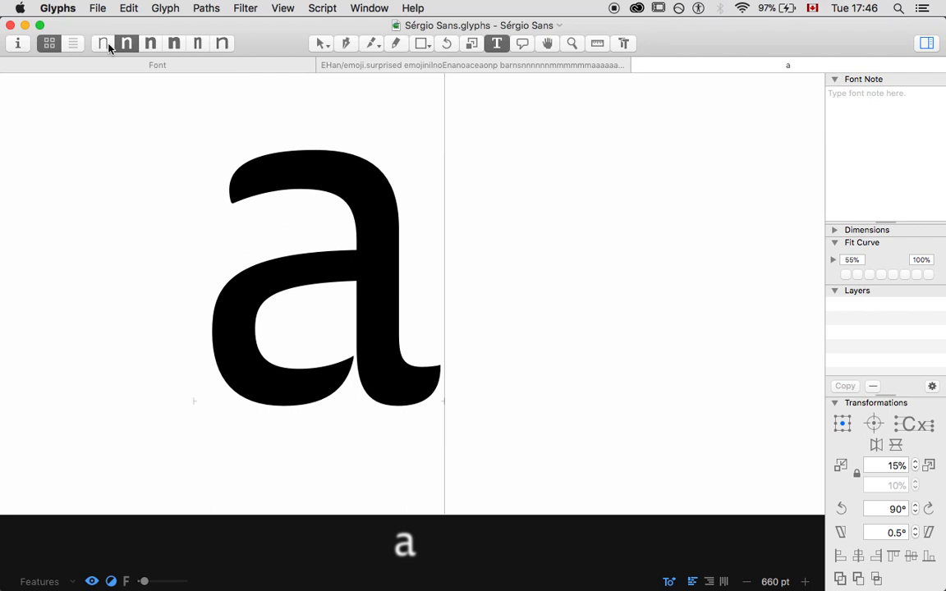
{"action": "double_click", "coordinate": [256, 257]}
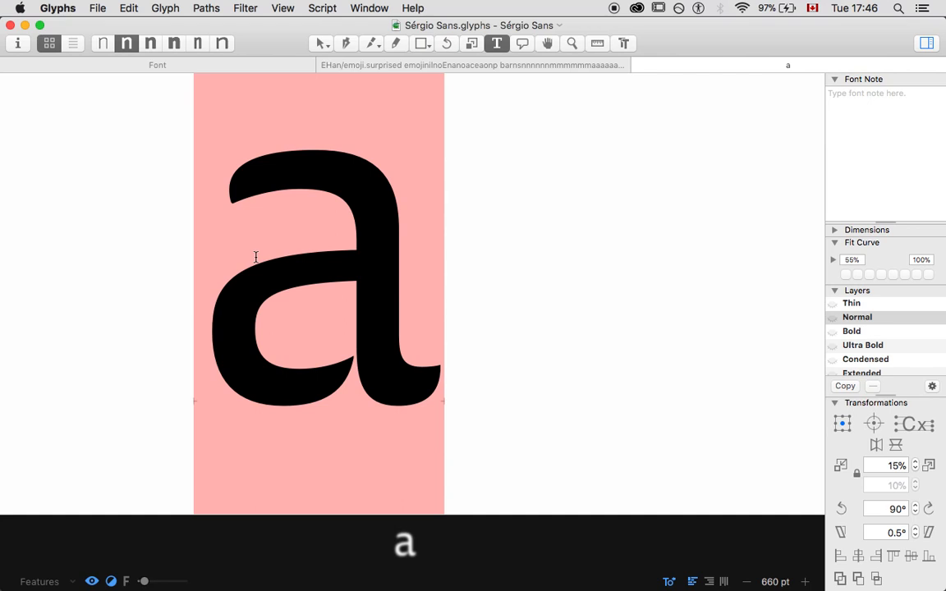
{"action": "left_click", "coordinate": [101, 44]}
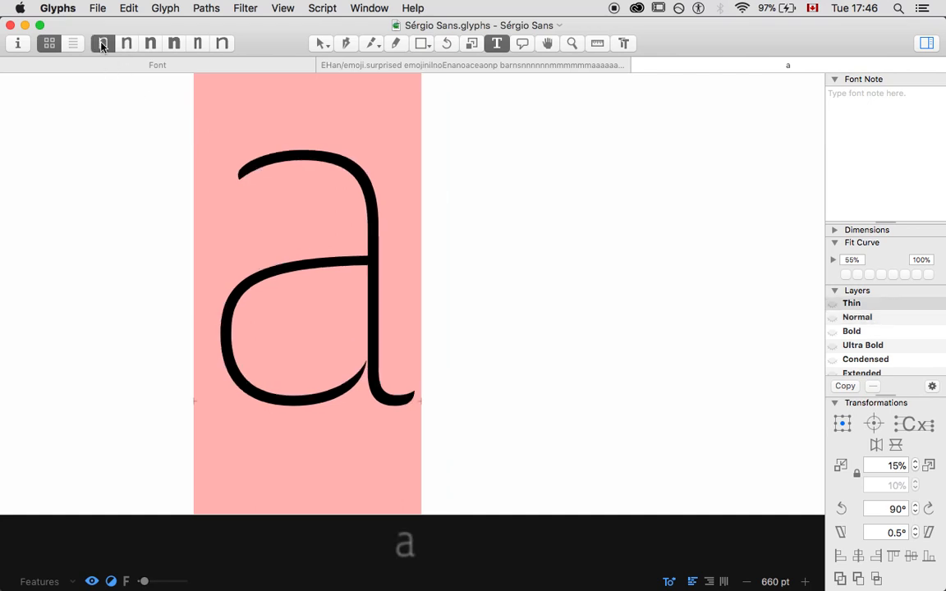
Show the editable outlines of the letter a and compare them in the Thin, Normal, Bold and Ultra Bold masters, with and without the filled preview.
{"action": "key", "text": "Escape"}
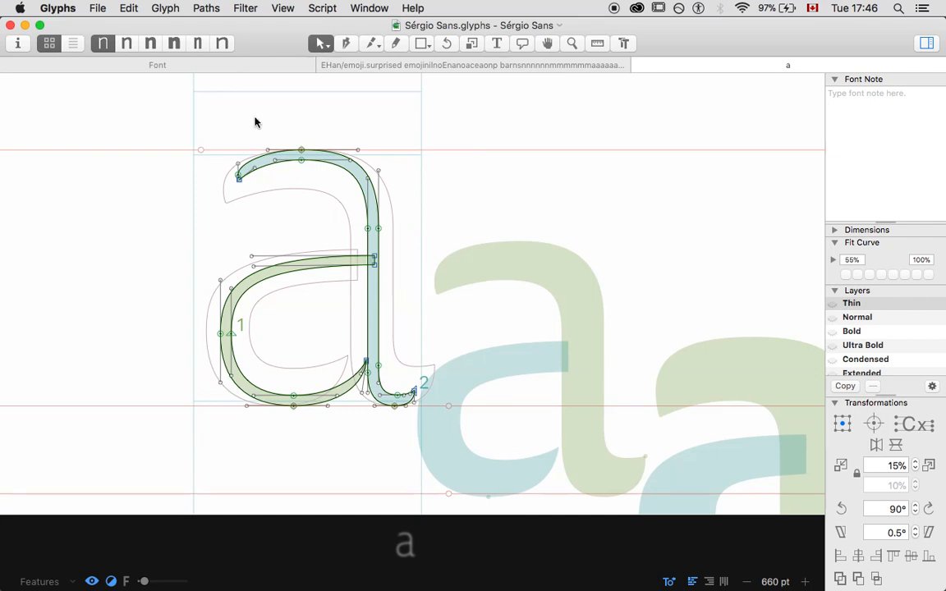
{"action": "key", "text": "space"}
{"action": "left_click", "coordinate": [128, 45]}
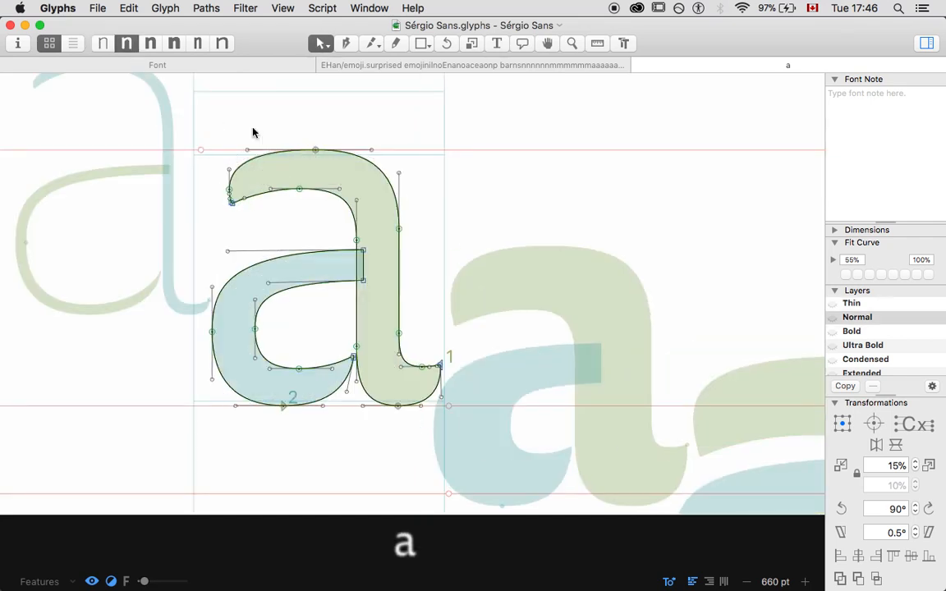
{"action": "left_click", "coordinate": [152, 46]}
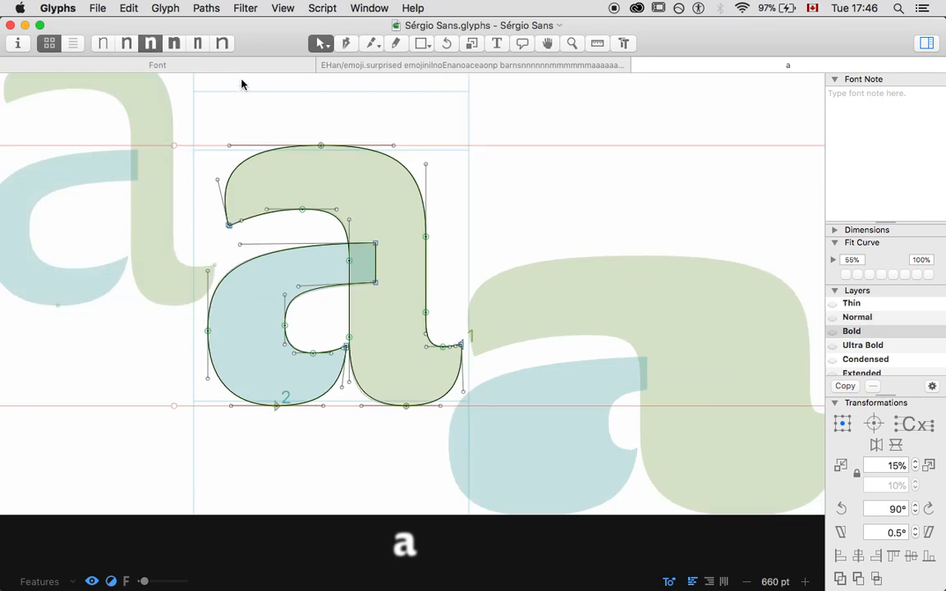
{"action": "left_click", "coordinate": [175, 48]}
{"action": "key", "text": "space"}
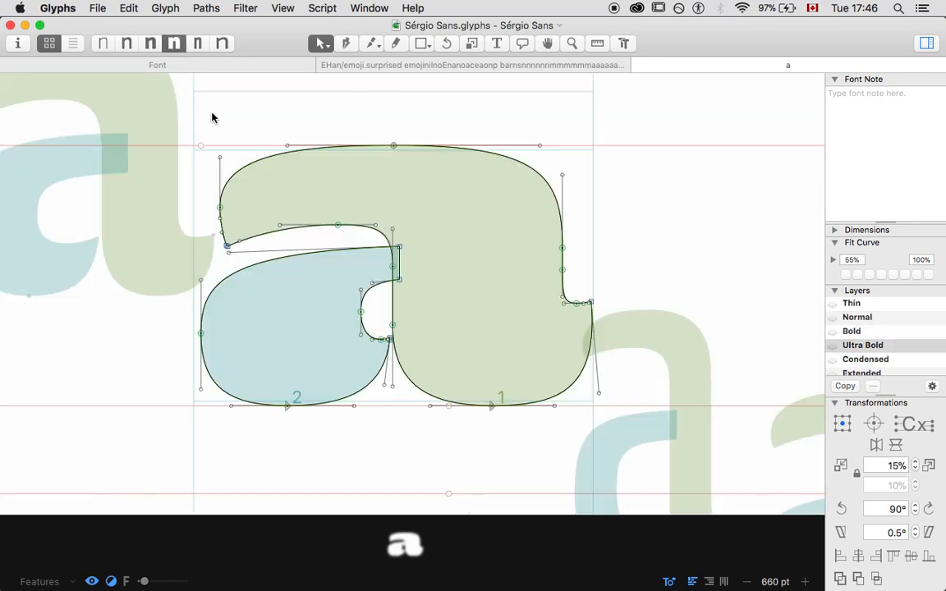
{"action": "key", "text": "space"}
{"action": "key", "text": "space"}
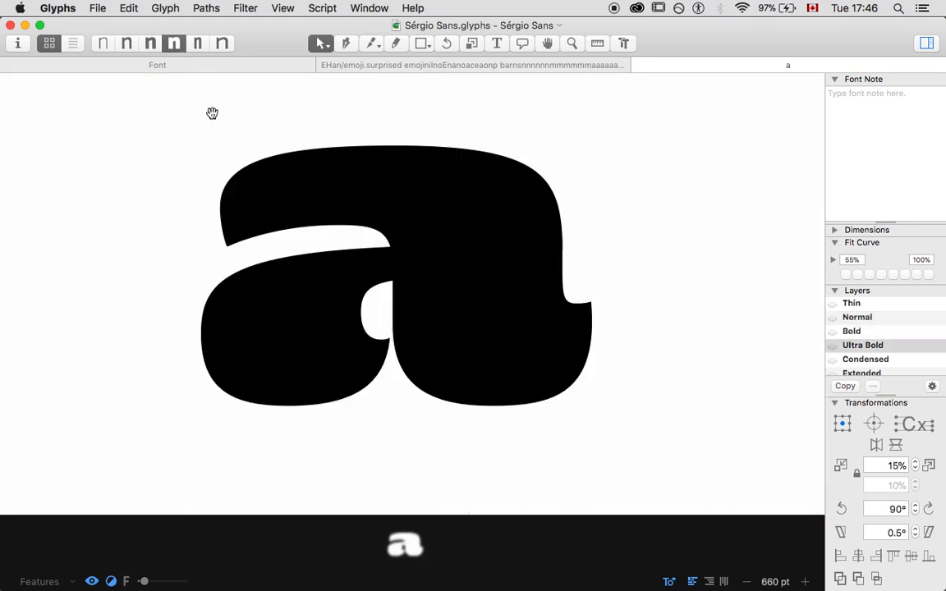
{"action": "key", "text": "space"}
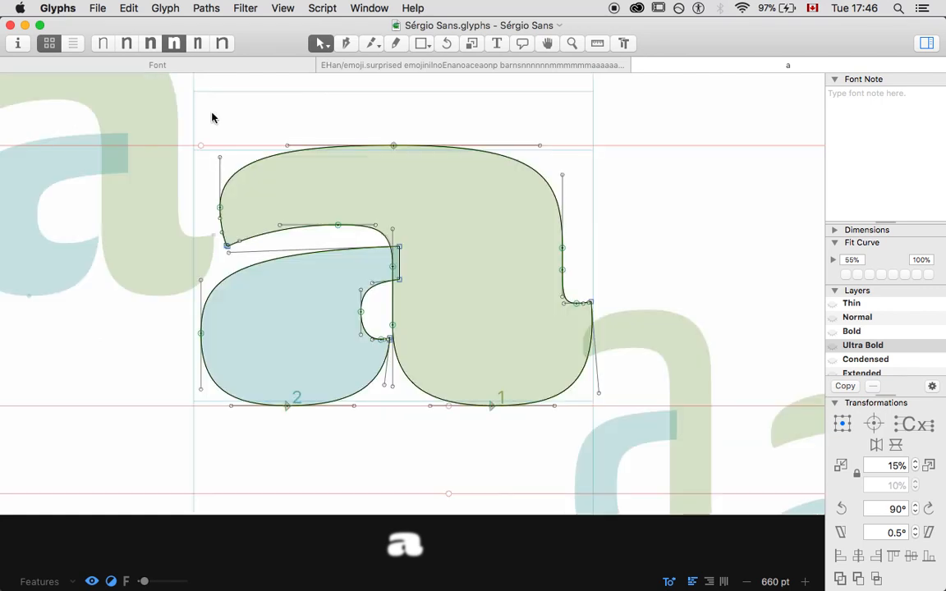
Turn on the black fill display for the Ultra Bold a, and turn it off again.
{"action": "left_click", "coordinate": [282, 8]}
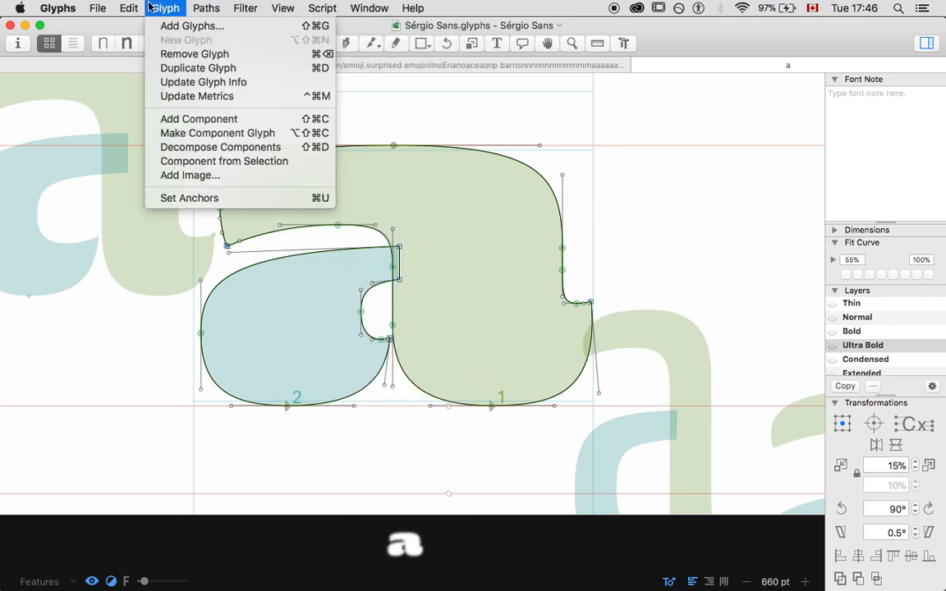
{"action": "left_click", "coordinate": [270, 359]}
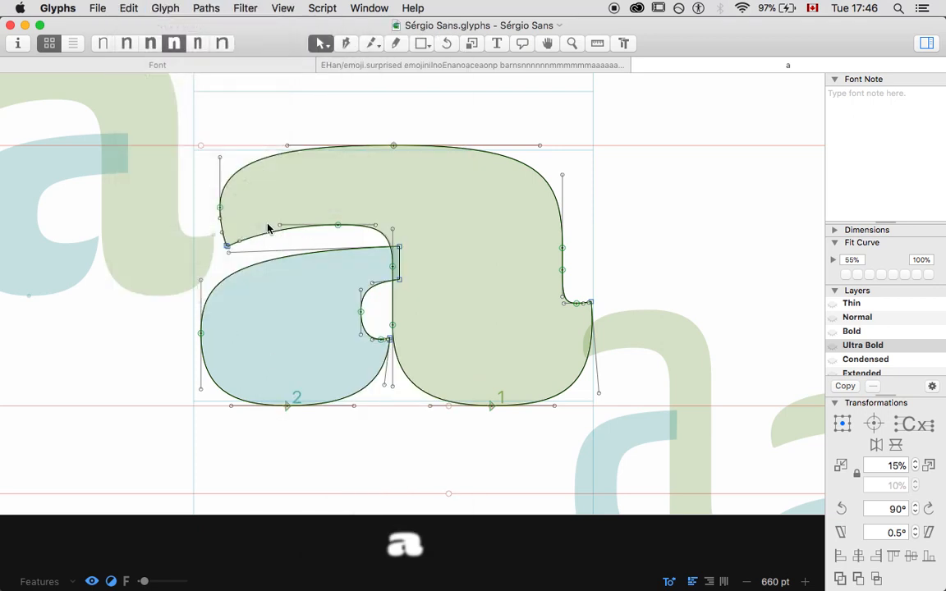
{"action": "left_click", "coordinate": [283, 8]}
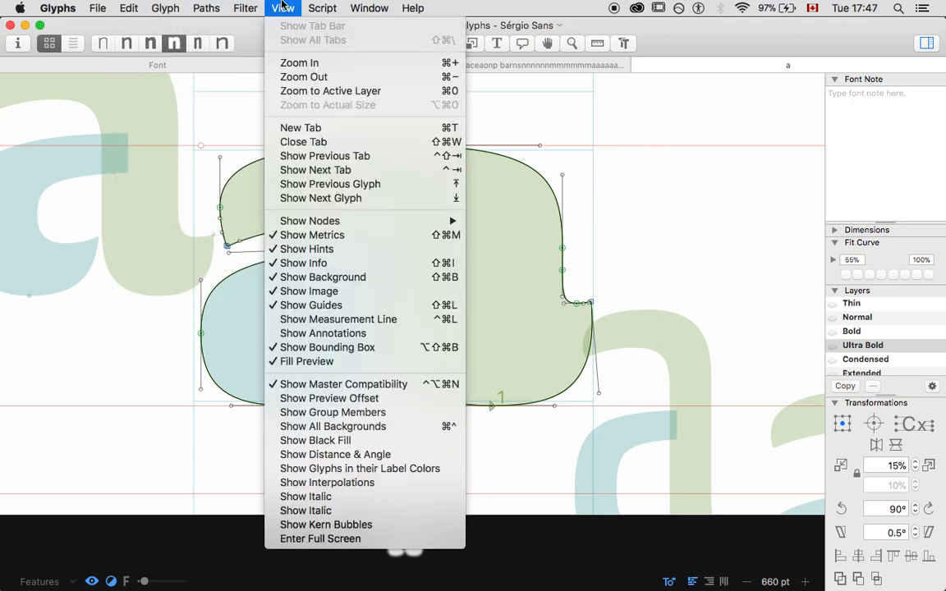
{"action": "left_click", "coordinate": [304, 441]}
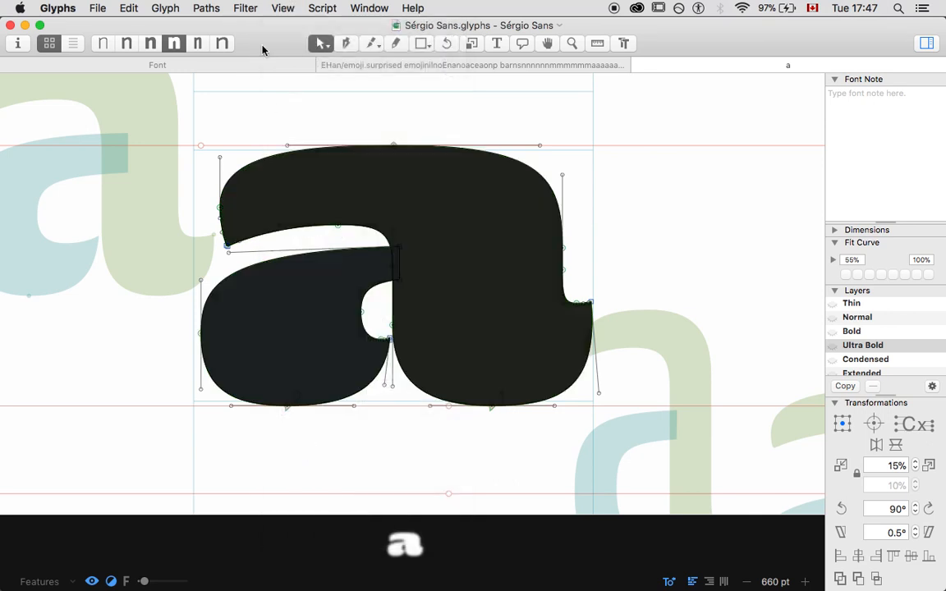
{"action": "left_click", "coordinate": [264, 6]}
{"action": "left_click", "coordinate": [308, 440]}
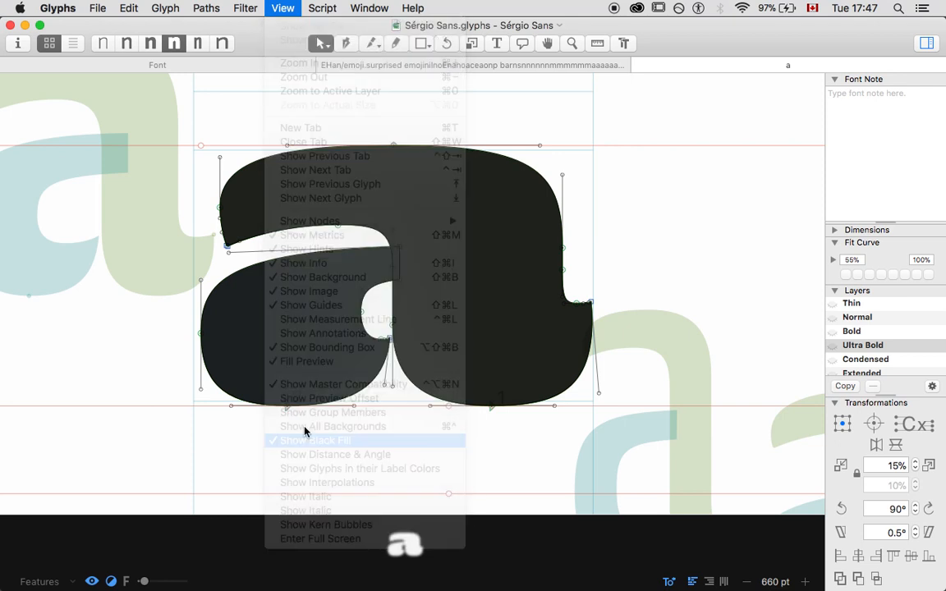
Open the font's information and inspect the axis names defined in its Axes custom parameter.
{"action": "left_click", "coordinate": [20, 45]}
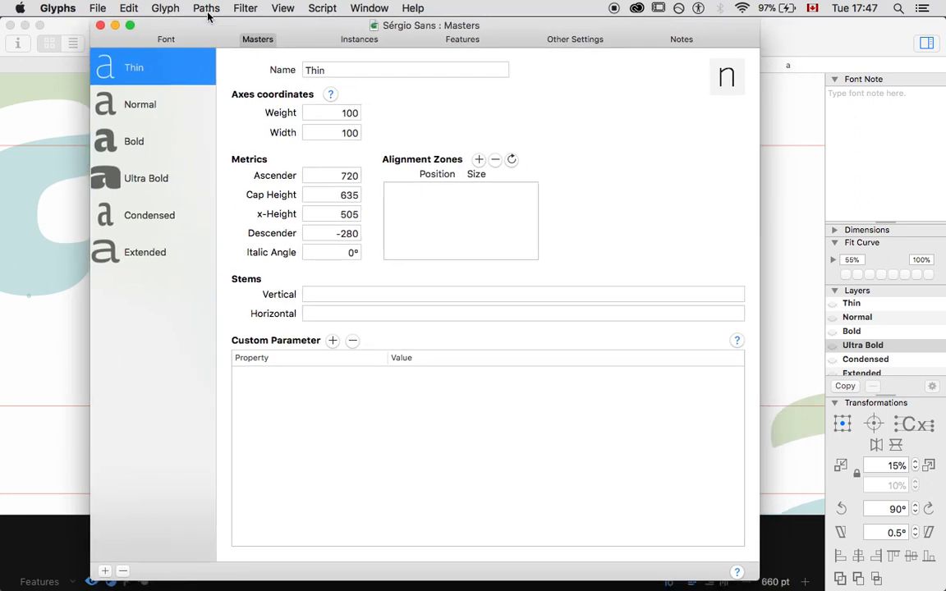
{"action": "left_click", "coordinate": [166, 41]}
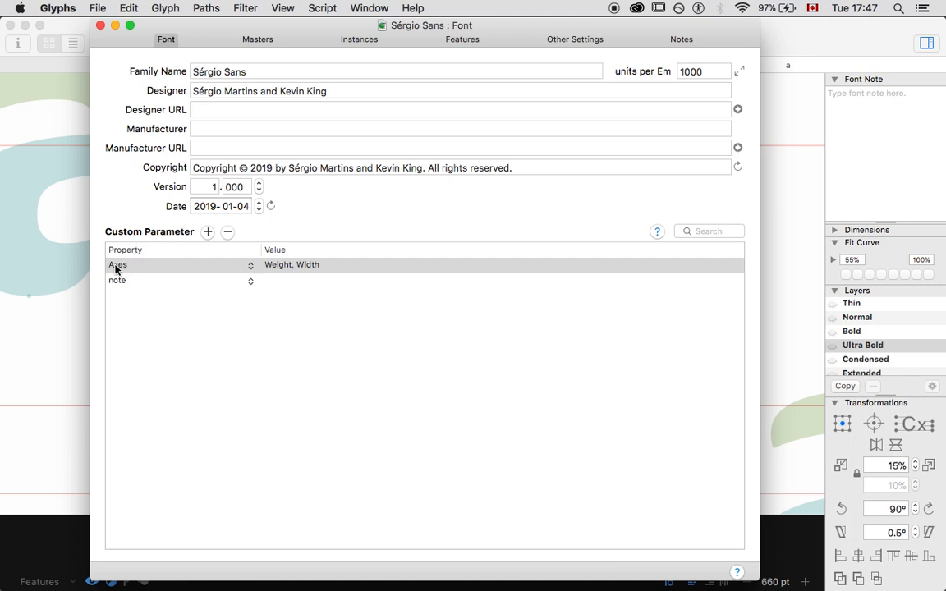
{"action": "double_click", "coordinate": [276, 269]}
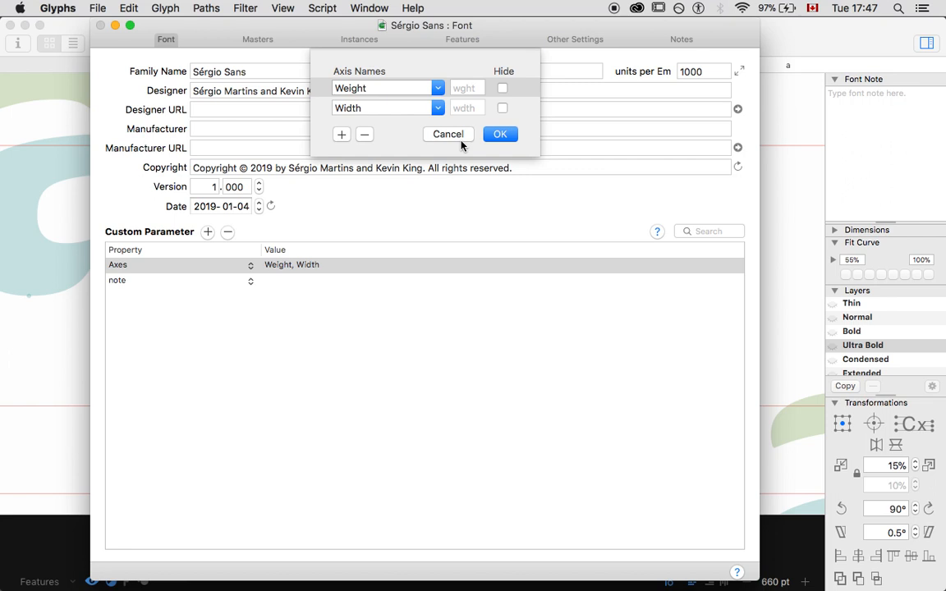
{"action": "left_click", "coordinate": [500, 134]}
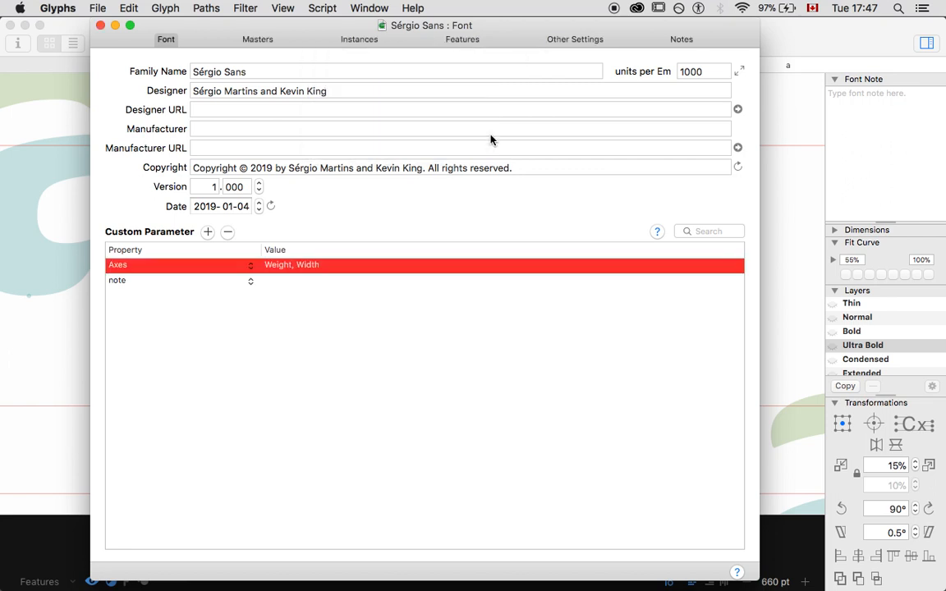
Look at the Thin, Normal and Bold masters' settings in the font information, repositioning its window over the letter view.
{"action": "left_click", "coordinate": [253, 38]}
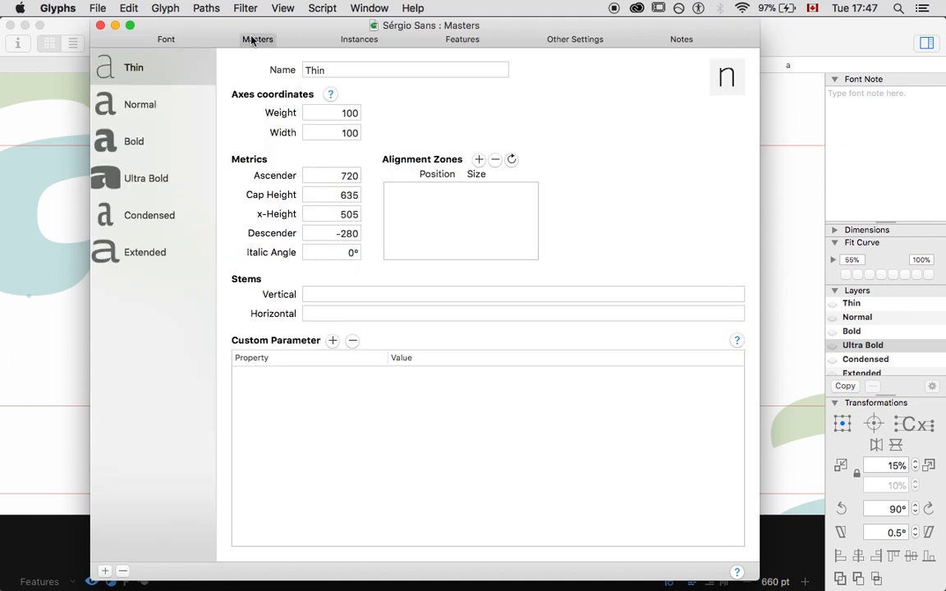
{"action": "left_click", "coordinate": [145, 107]}
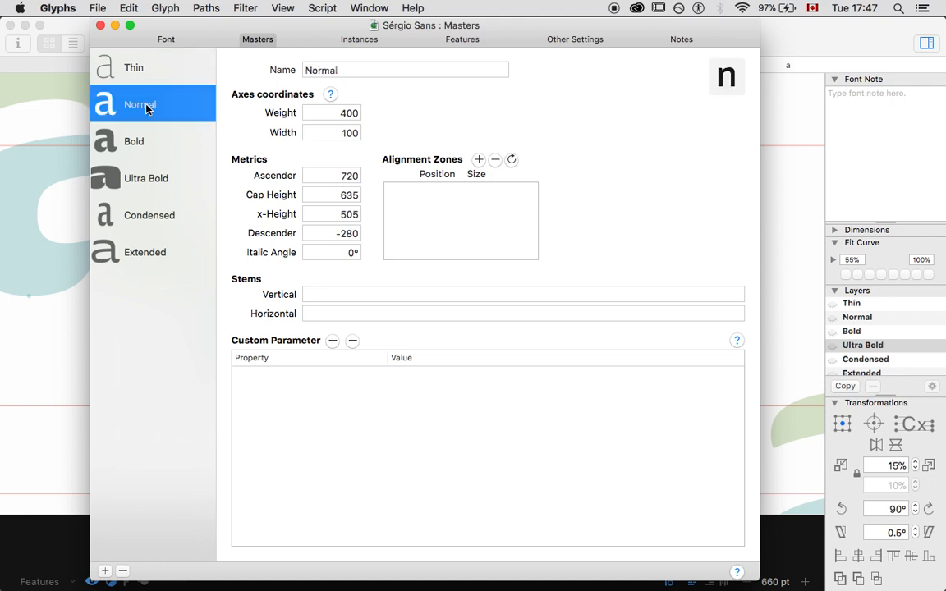
{"action": "left_click", "coordinate": [130, 140]}
{"action": "key", "text": "super+w"}
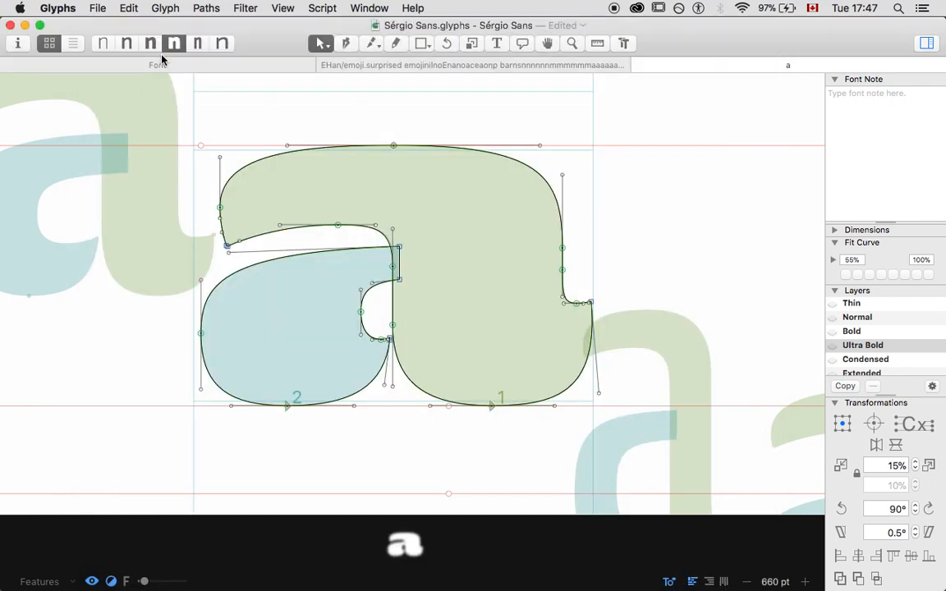
{"action": "left_click", "coordinate": [18, 43]}
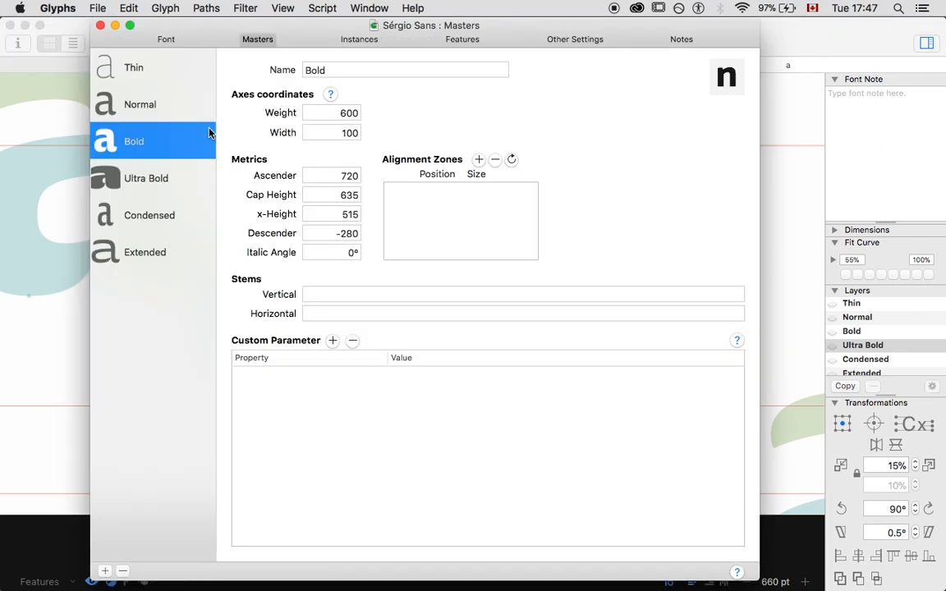
{"action": "left_click_drag", "start_coordinate": [188, 25], "coordinate": [387, 27]}
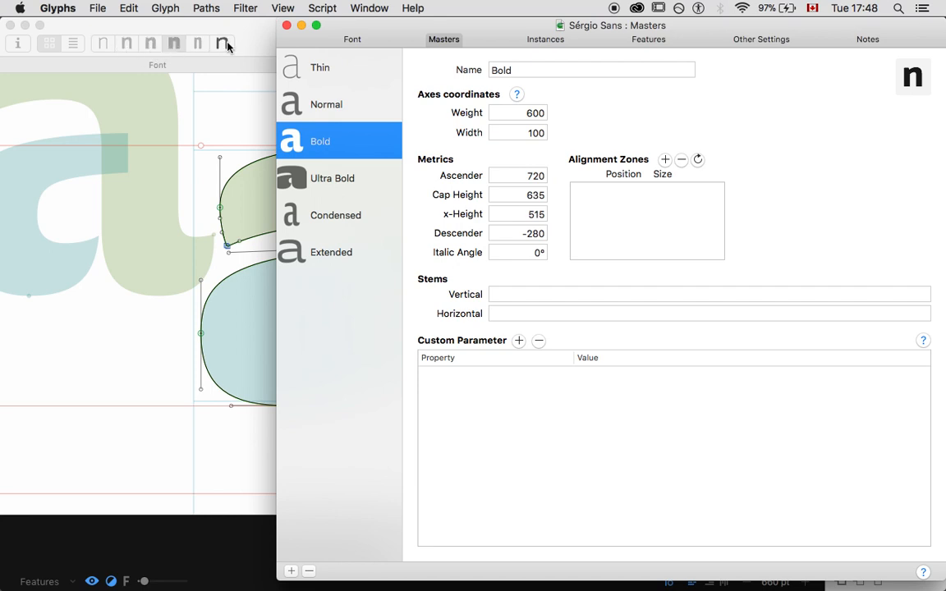
{"action": "left_click_drag", "start_coordinate": [496, 45], "coordinate": [391, 8]}
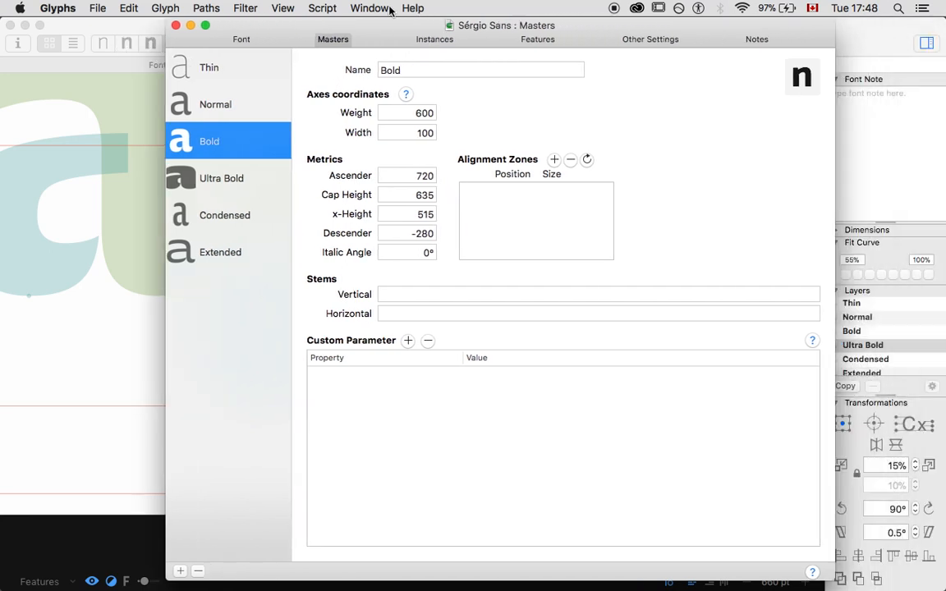
Compare the Weight axis coordinates of the Thin, Normal, Bold and Ultra Bold masters.
{"action": "left_click", "coordinate": [205, 69]}
{"action": "left_click", "coordinate": [403, 112]}
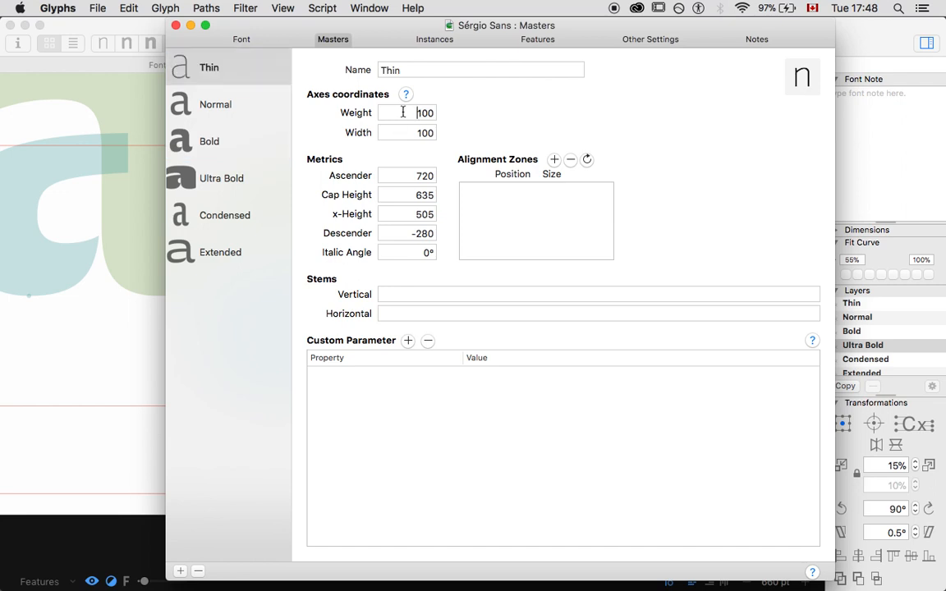
{"action": "double_click", "coordinate": [403, 112]}
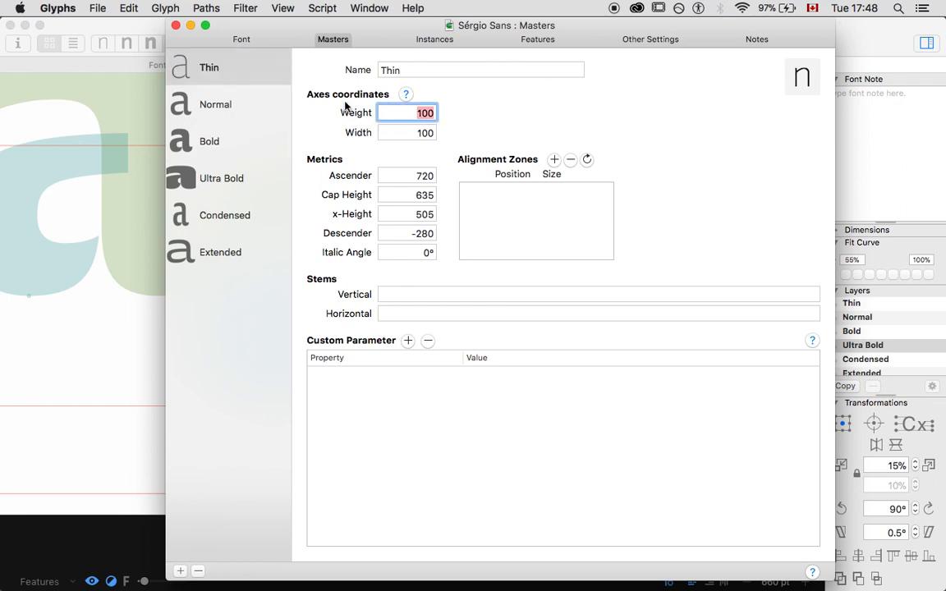
{"action": "left_click", "coordinate": [194, 114]}
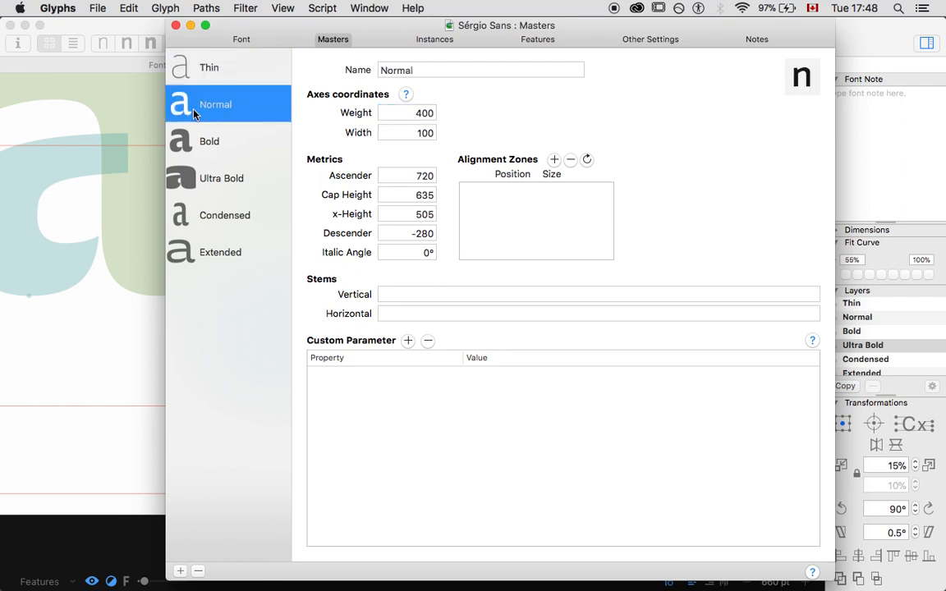
{"action": "left_click", "coordinate": [191, 145]}
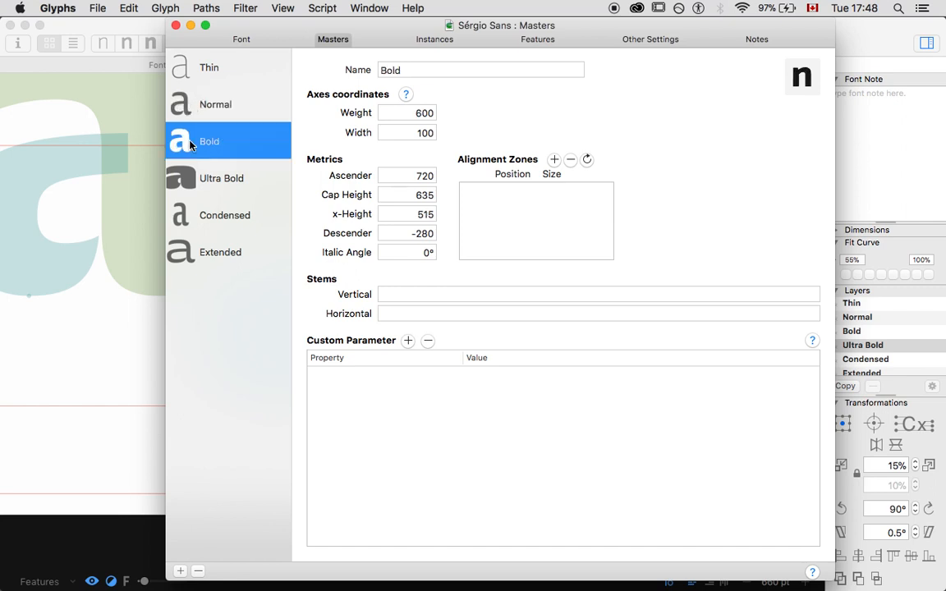
{"action": "left_click", "coordinate": [184, 182]}
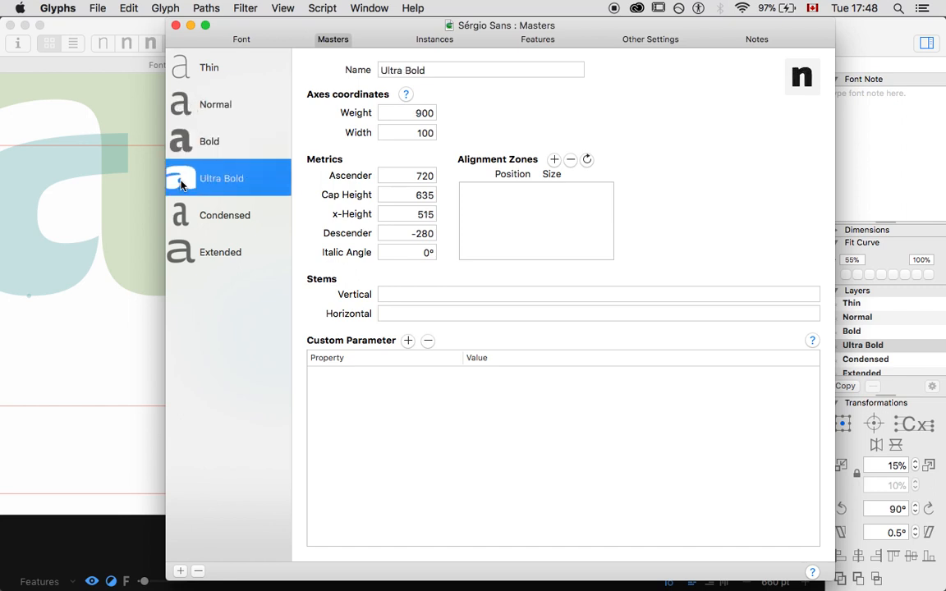
Compare the Width axis coordinates of the Condensed, Normal and Extended masters, and save the font file.
{"action": "left_click", "coordinate": [196, 220]}
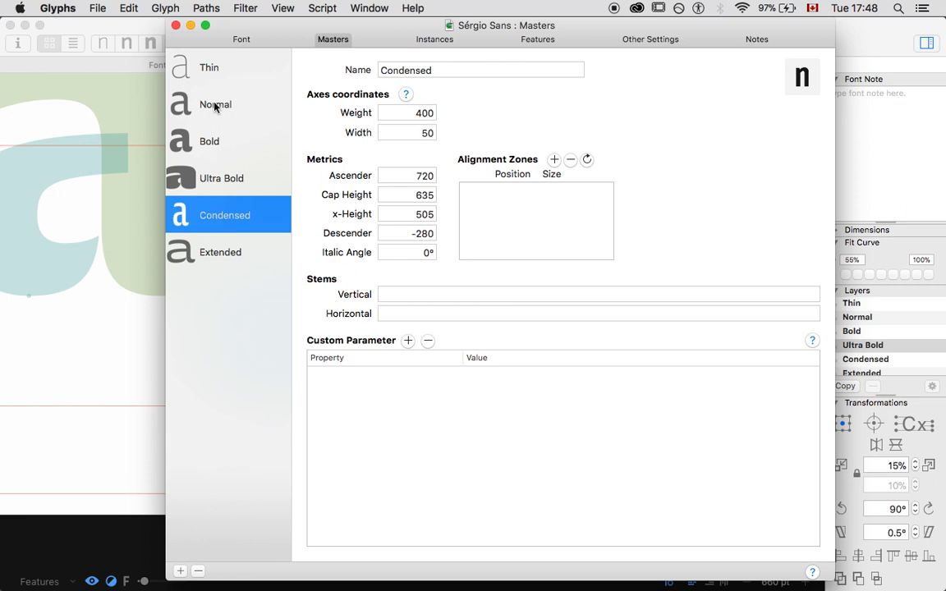
{"action": "left_click", "coordinate": [415, 132]}
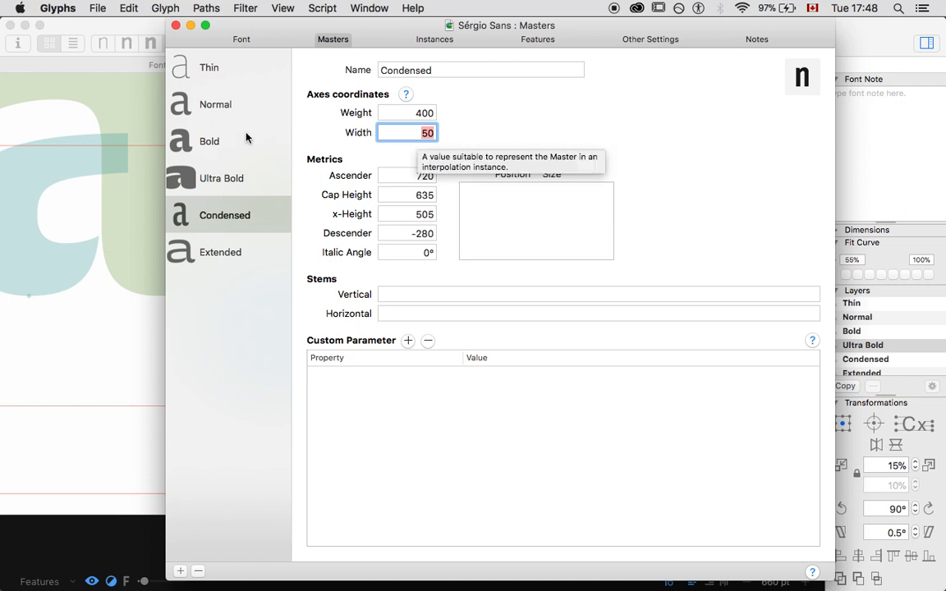
{"action": "left_click", "coordinate": [222, 107]}
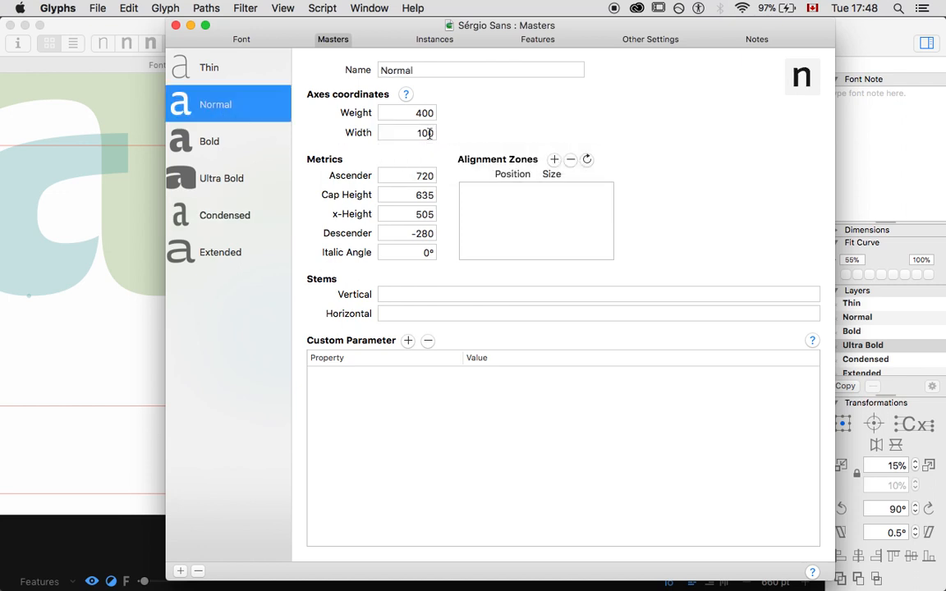
{"action": "left_click", "coordinate": [215, 250]}
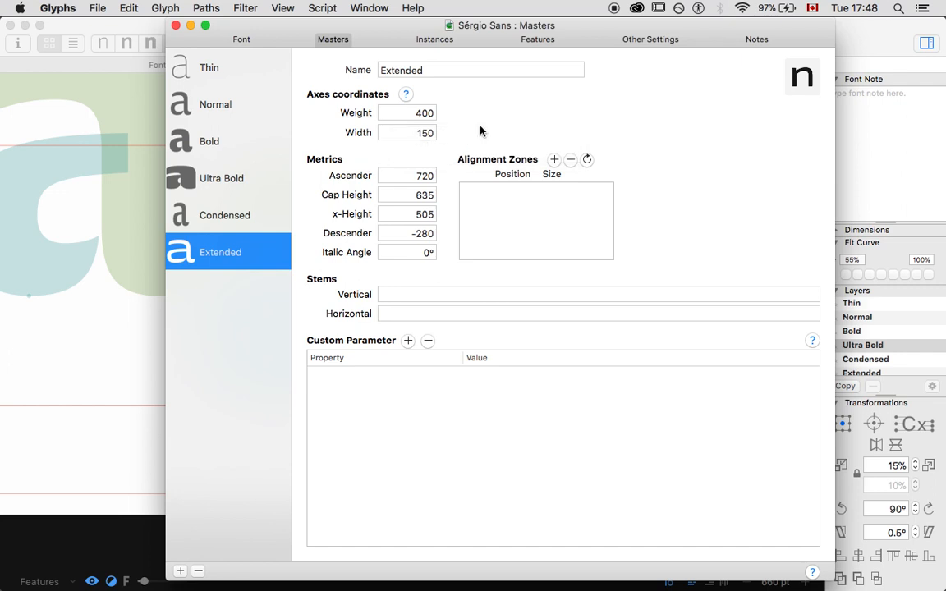
{"action": "key", "text": "super+s"}
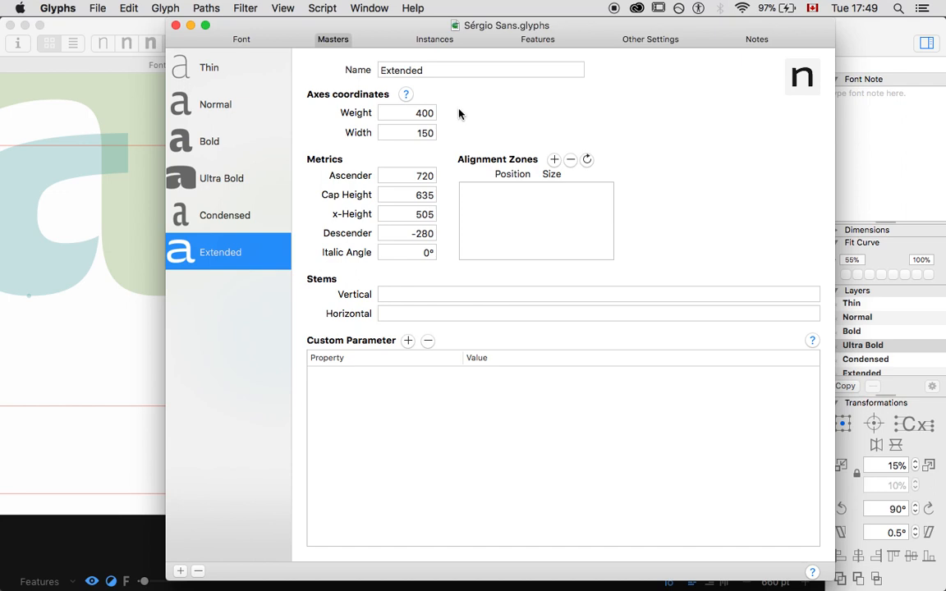
Compare the Weight coordinates of the Thin and Ultra Bold masters as the two ends of the Weight axis.
{"action": "left_click", "coordinate": [259, 71]}
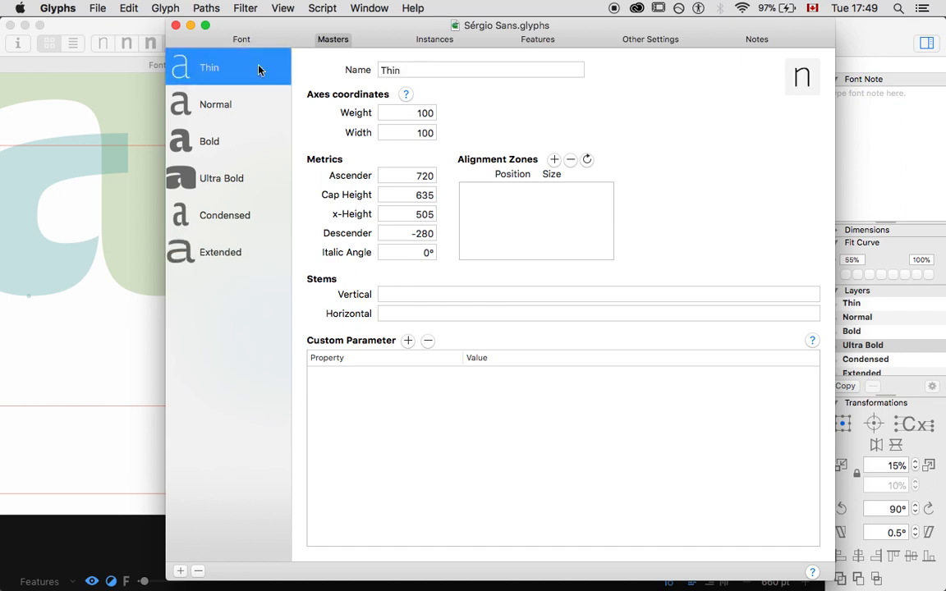
{"action": "left_click", "coordinate": [198, 186]}
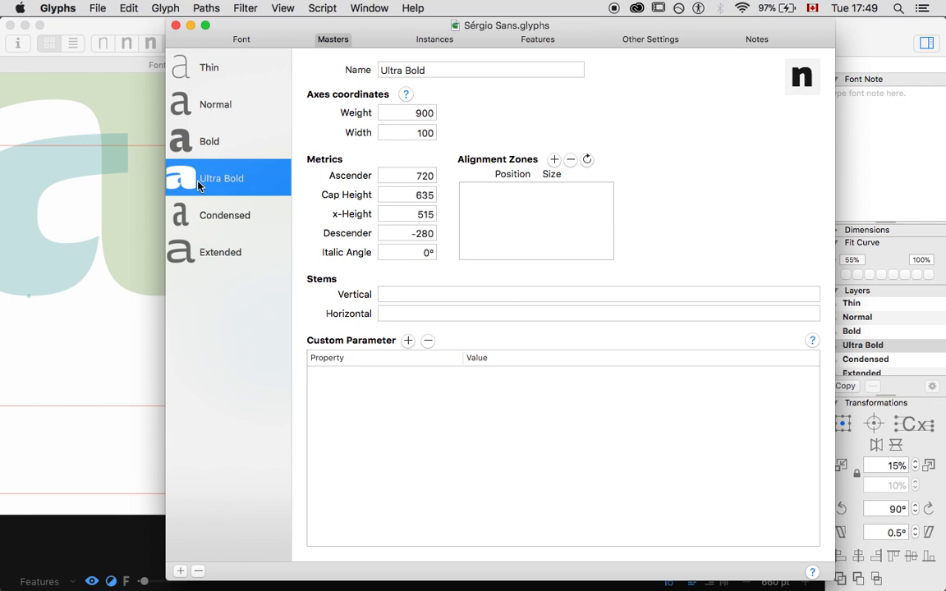
{"action": "left_click", "coordinate": [207, 69]}
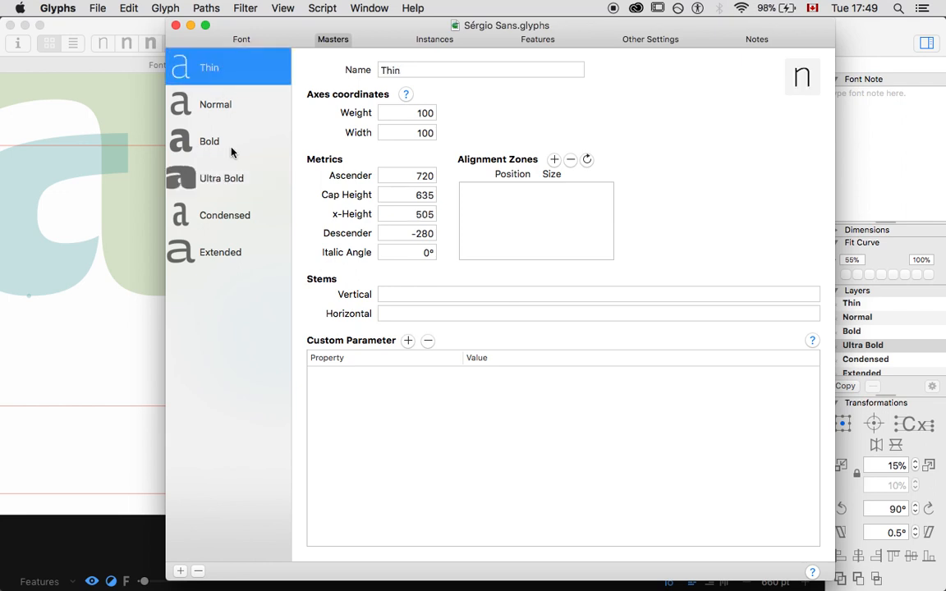
{"action": "left_click", "coordinate": [205, 181]}
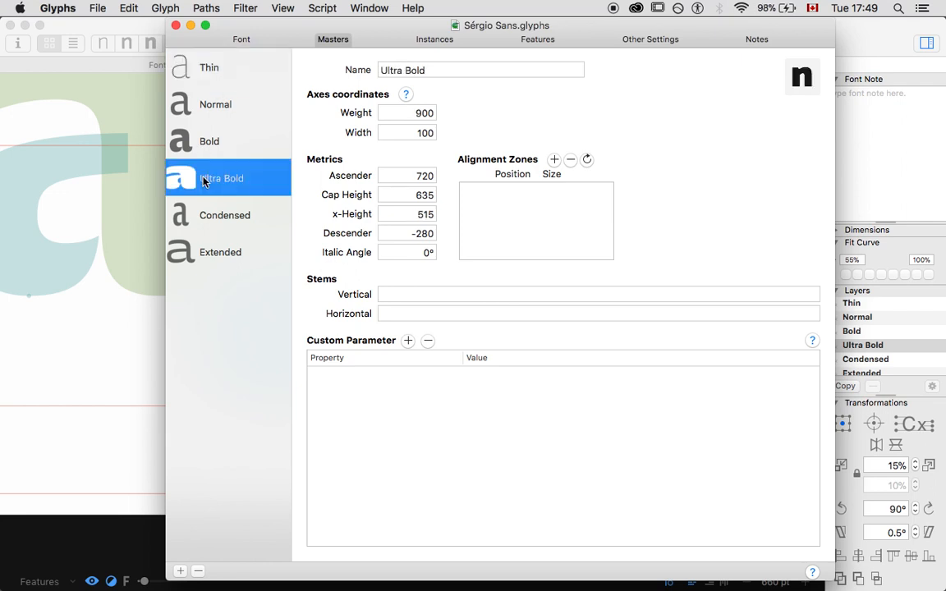
{"action": "left_click", "coordinate": [415, 110]}
{"action": "left_click", "coordinate": [199, 69]}
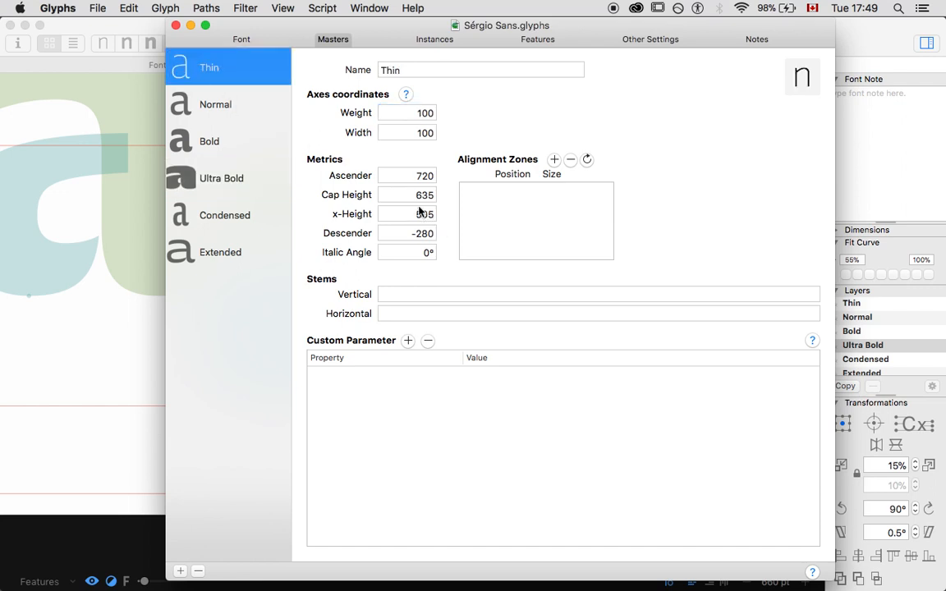
Review the Weight and Width coordinates of each master in order, from Thin through Extended, returning to Bold.
{"action": "left_click", "coordinate": [235, 104]}
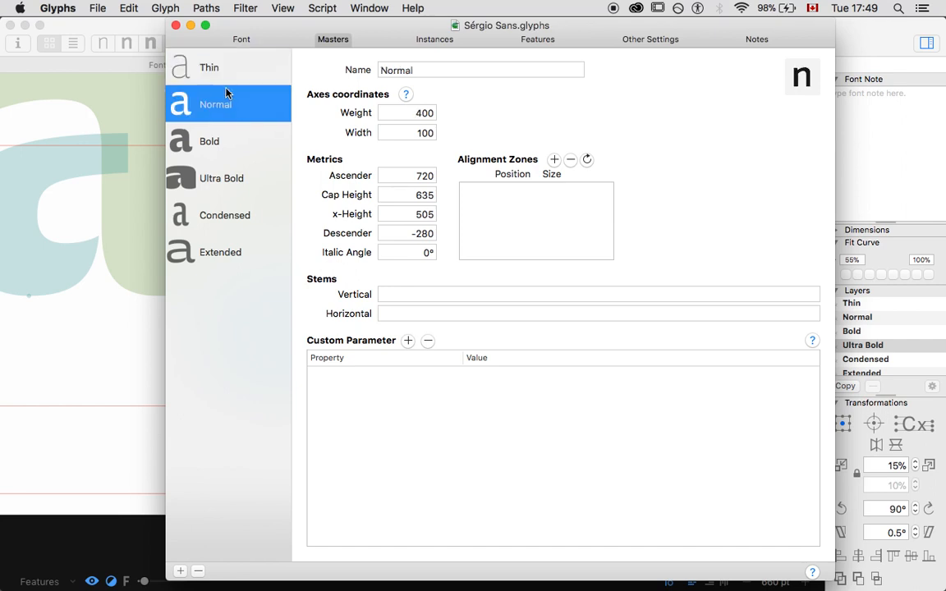
{"action": "left_click", "coordinate": [207, 68]}
{"action": "left_click", "coordinate": [203, 104]}
{"action": "left_click", "coordinate": [209, 143]}
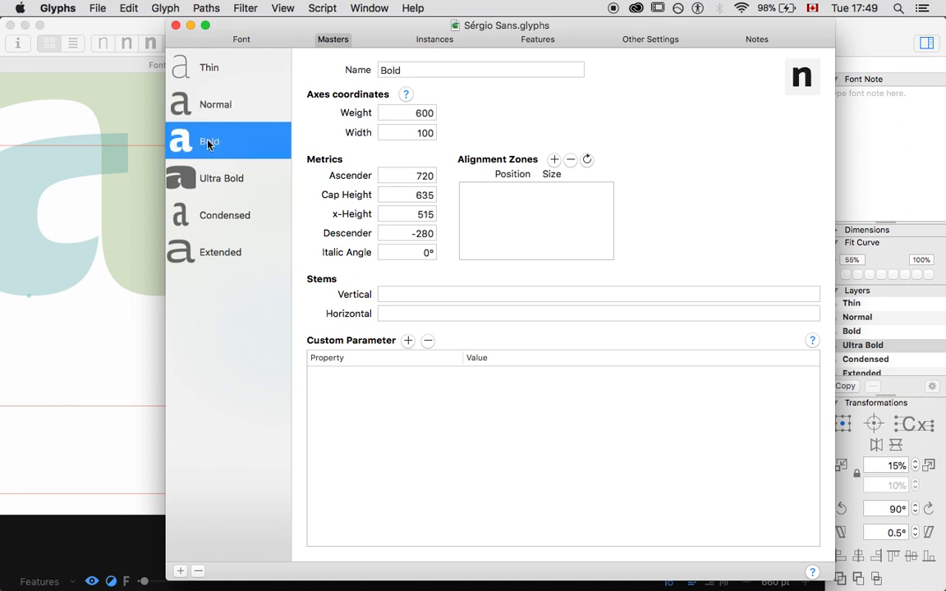
{"action": "left_click", "coordinate": [253, 182]}
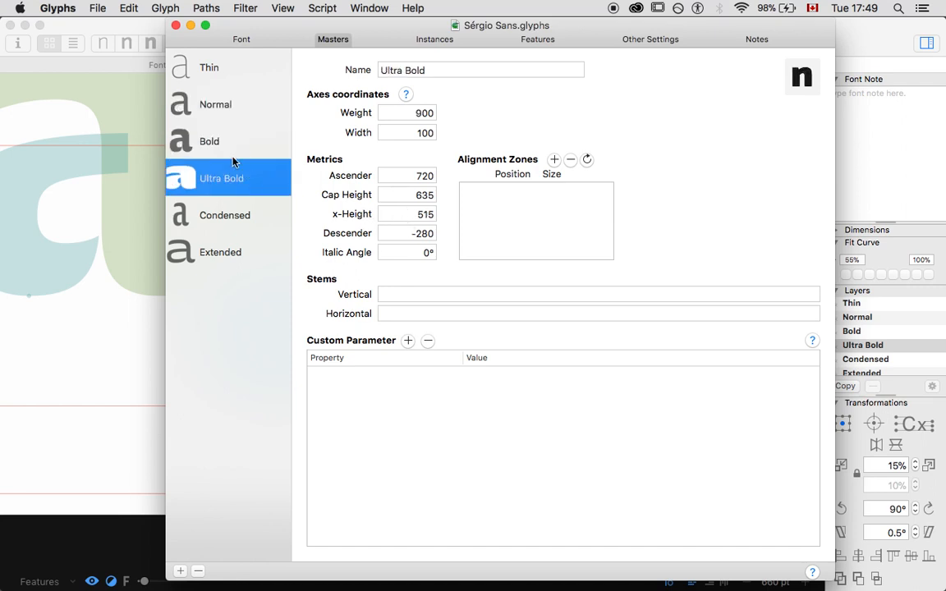
{"action": "left_click", "coordinate": [223, 213]}
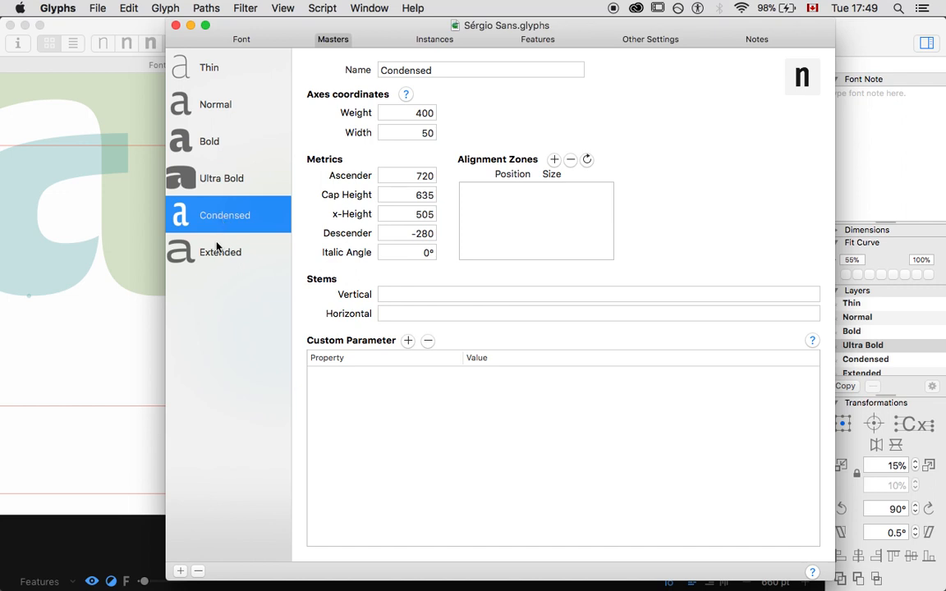
{"action": "left_click", "coordinate": [218, 246]}
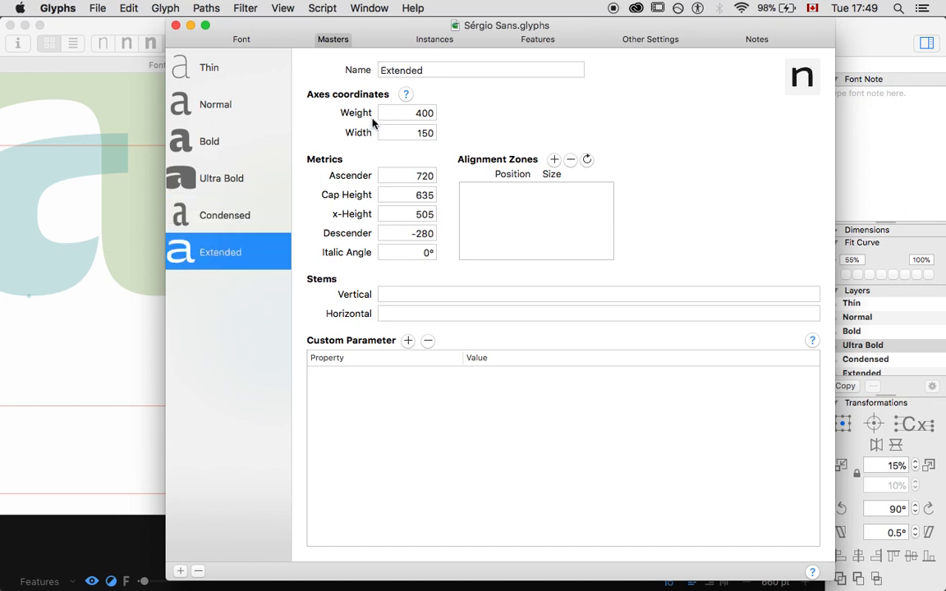
{"action": "left_click", "coordinate": [193, 144]}
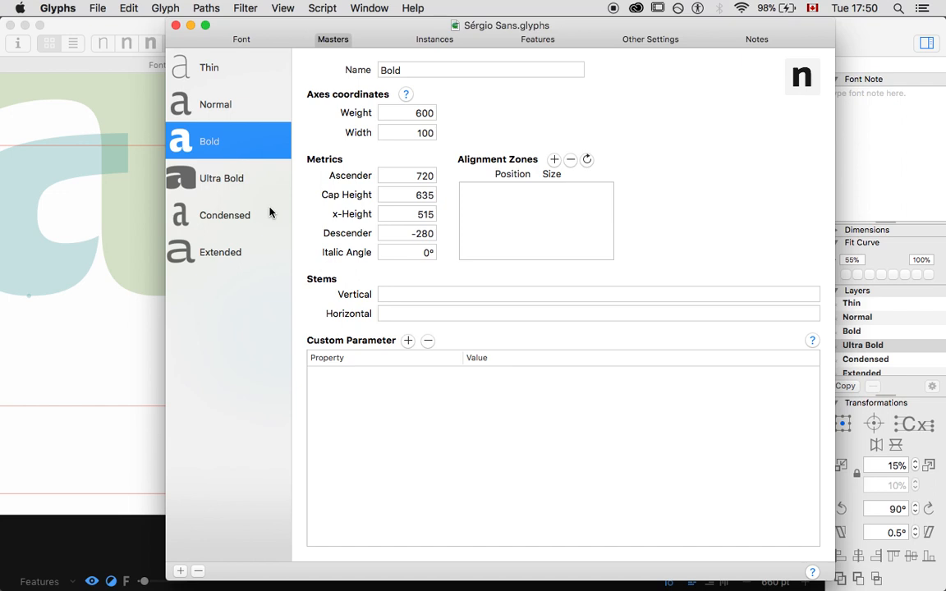
Compare the filled preview of the letter a across the Normal, Bold and Ultra Bold masters in the letter view.
{"action": "left_click", "coordinate": [157, 187]}
{"action": "key", "text": "space"}
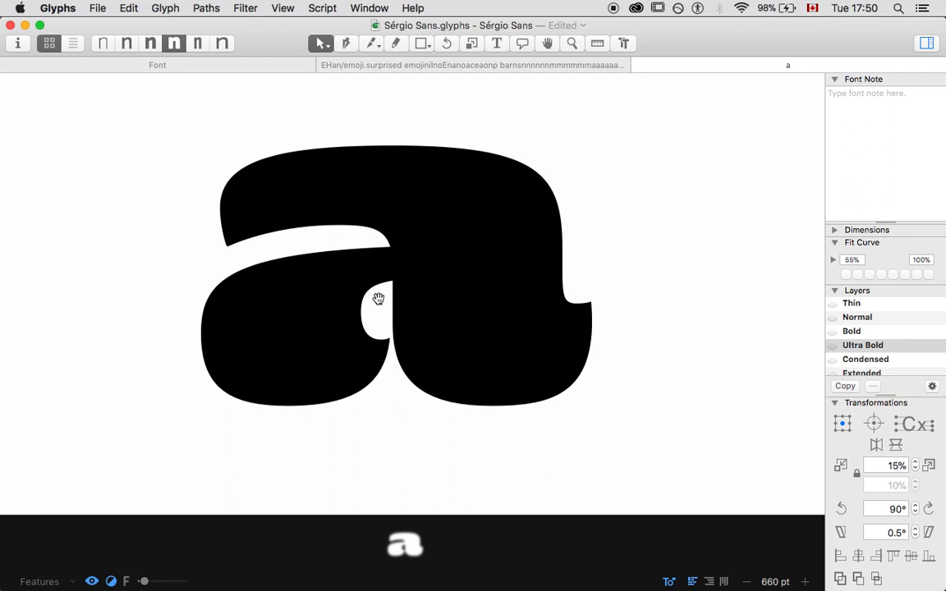
{"action": "left_click", "coordinate": [129, 43]}
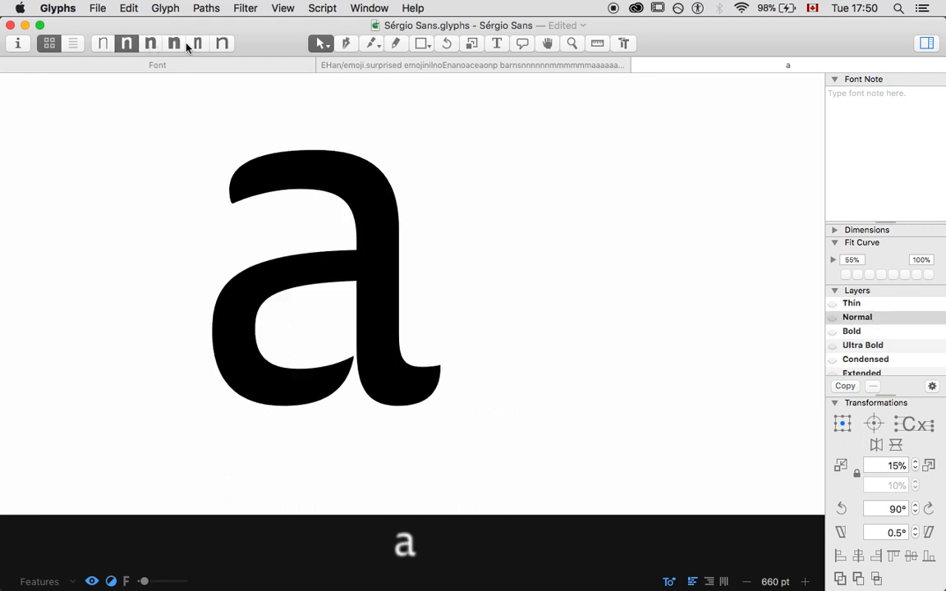
{"action": "left_click", "coordinate": [175, 43]}
{"action": "left_click", "coordinate": [127, 42]}
{"action": "left_click", "coordinate": [174, 43]}
{"action": "left_click", "coordinate": [154, 45]}
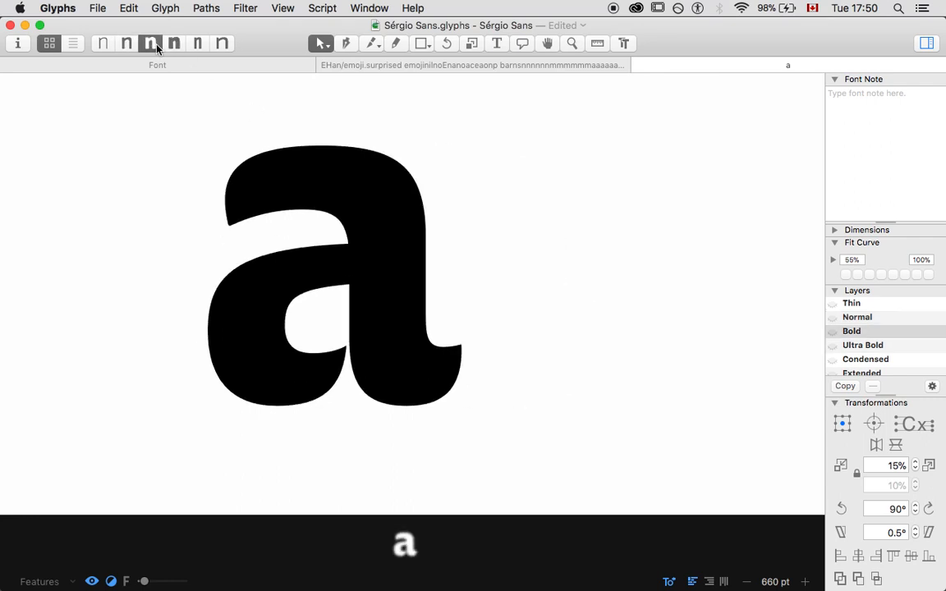
{"action": "left_click", "coordinate": [127, 42]}
{"action": "left_click", "coordinate": [150, 43]}
{"action": "left_click", "coordinate": [174, 45]}
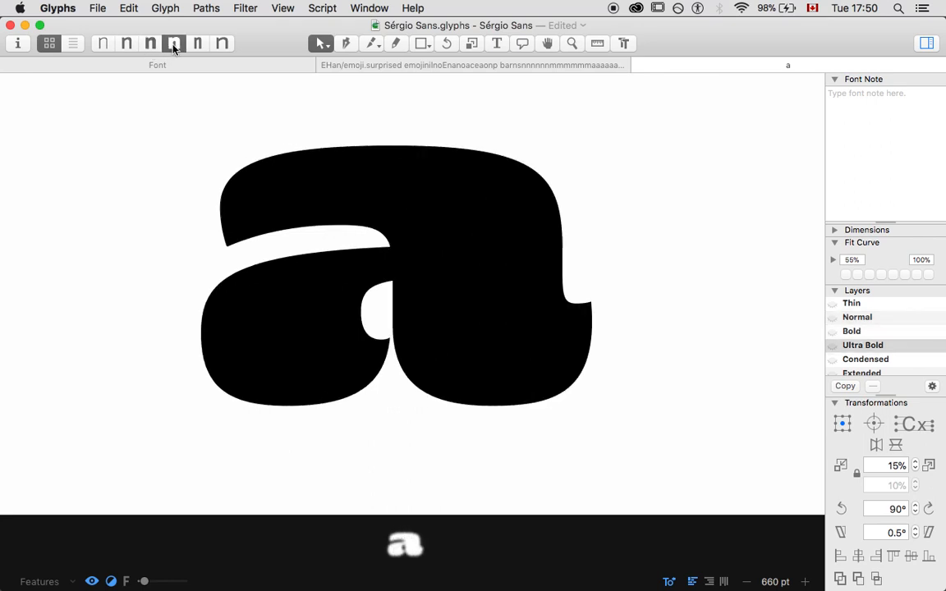
{"action": "left_click", "coordinate": [124, 45]}
{"action": "left_click", "coordinate": [151, 43]}
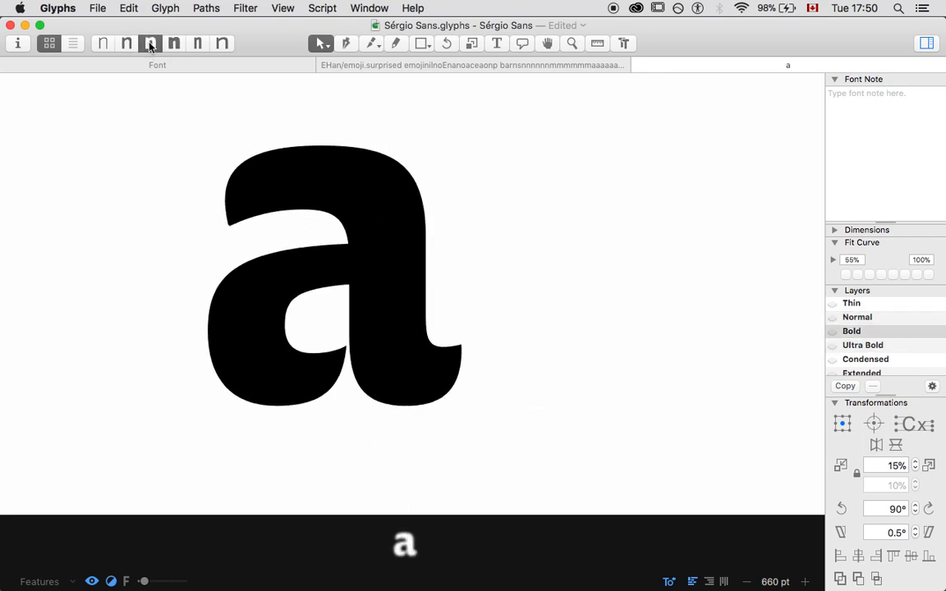
{"action": "left_click", "coordinate": [174, 45]}
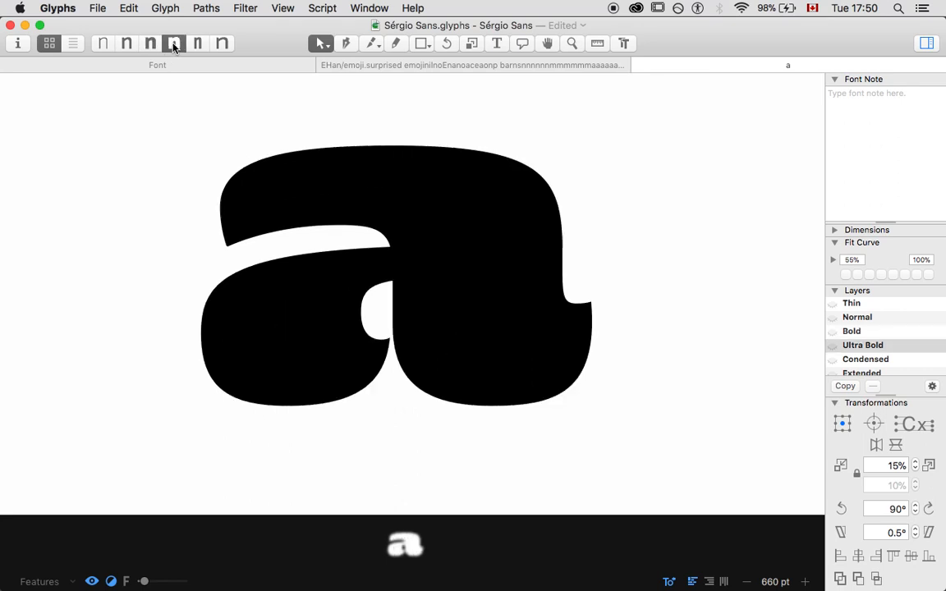
Compare the Ultra Bold a's editable outline with its filled preview, and close the font information window.
{"action": "key", "text": "space"}
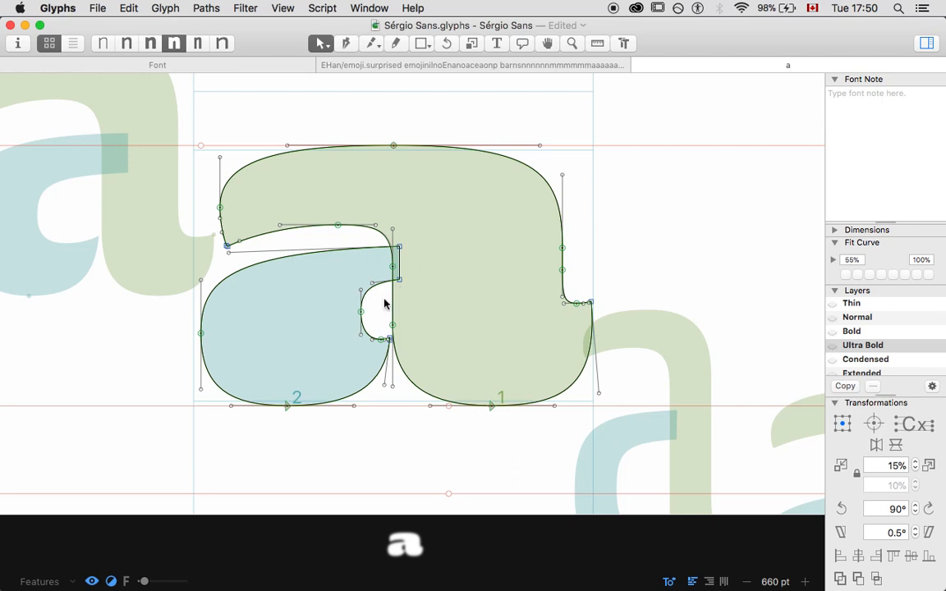
{"action": "key", "text": "space"}
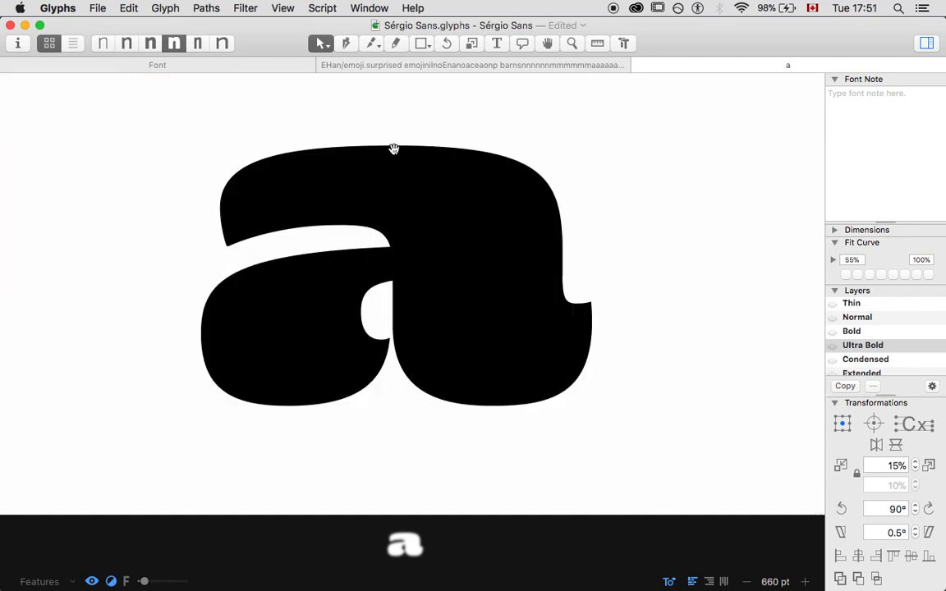
{"action": "key", "text": "space"}
{"action": "key", "text": "space"}
{"action": "left_click", "coordinate": [15, 49]}
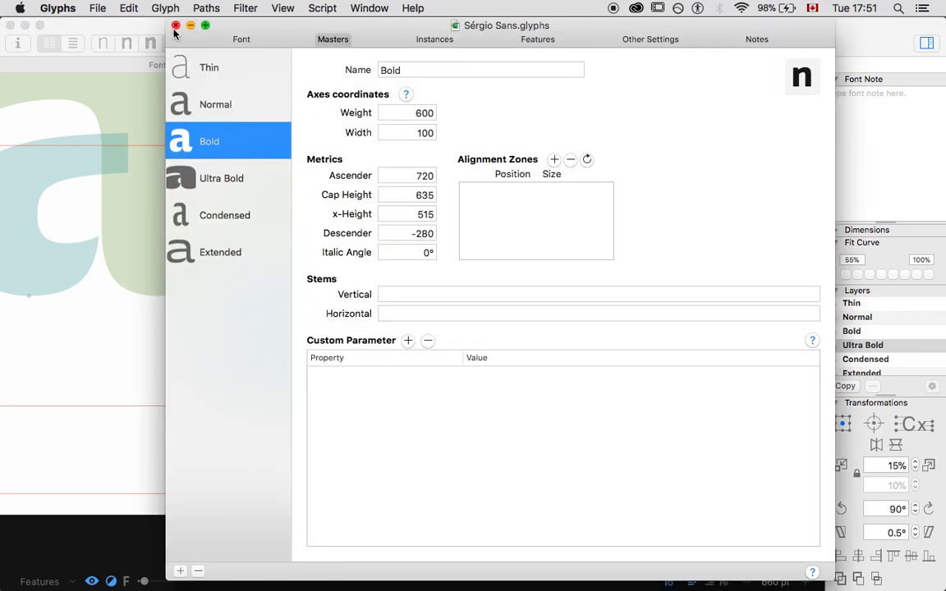
{"action": "left_click", "coordinate": [175, 27]}
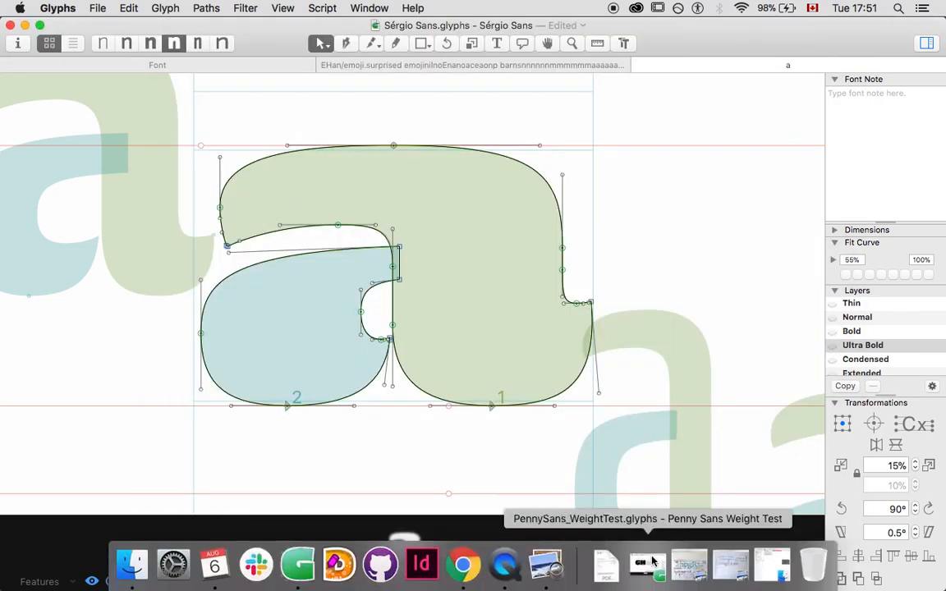
Switch to the PennySans_WeightTest.glyphs file and preview the GHa letters in the Ultra Bold and Light masters.
{"action": "left_click", "coordinate": [653, 561]}
{"action": "key", "text": "space"}
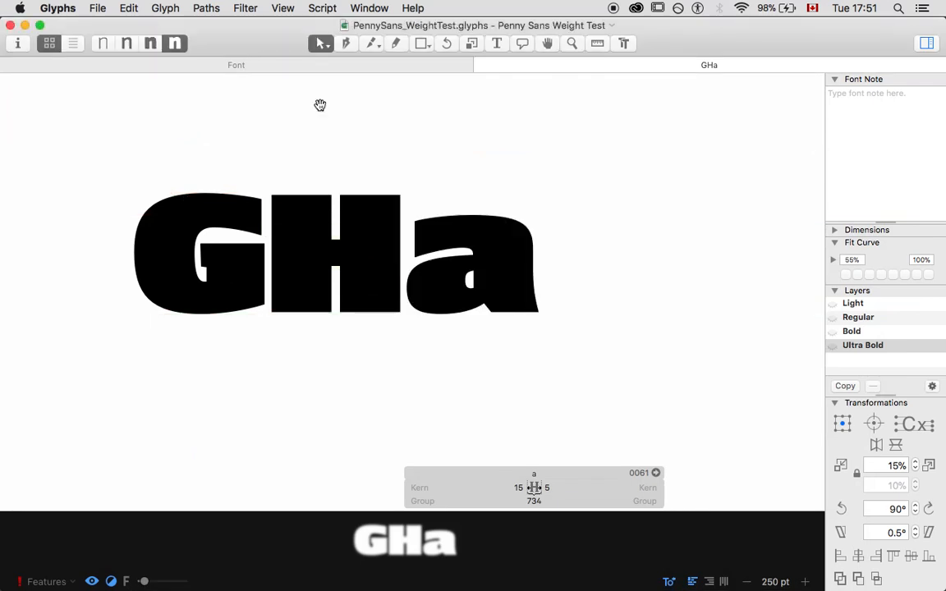
{"action": "left_click", "coordinate": [102, 43]}
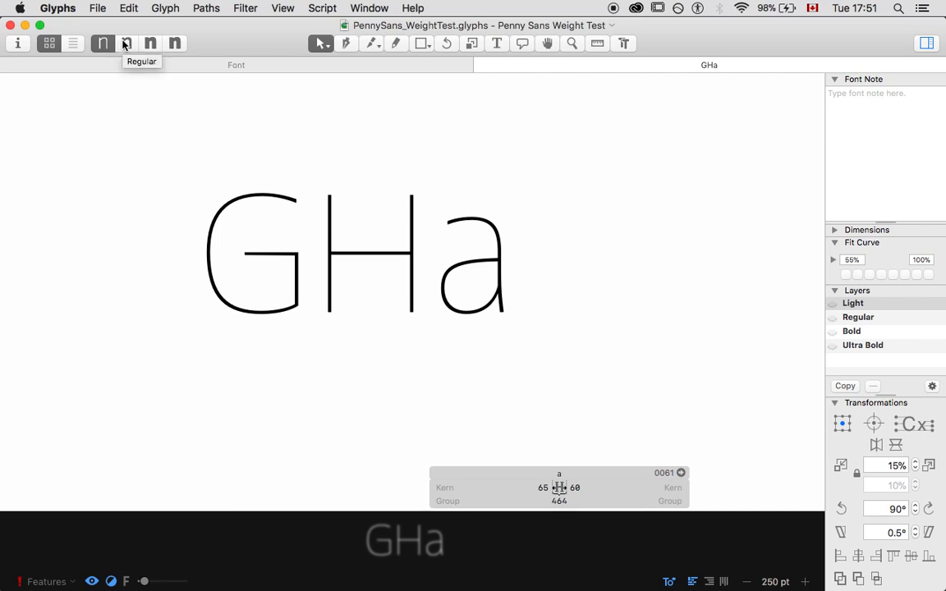
{"action": "key", "text": "space"}
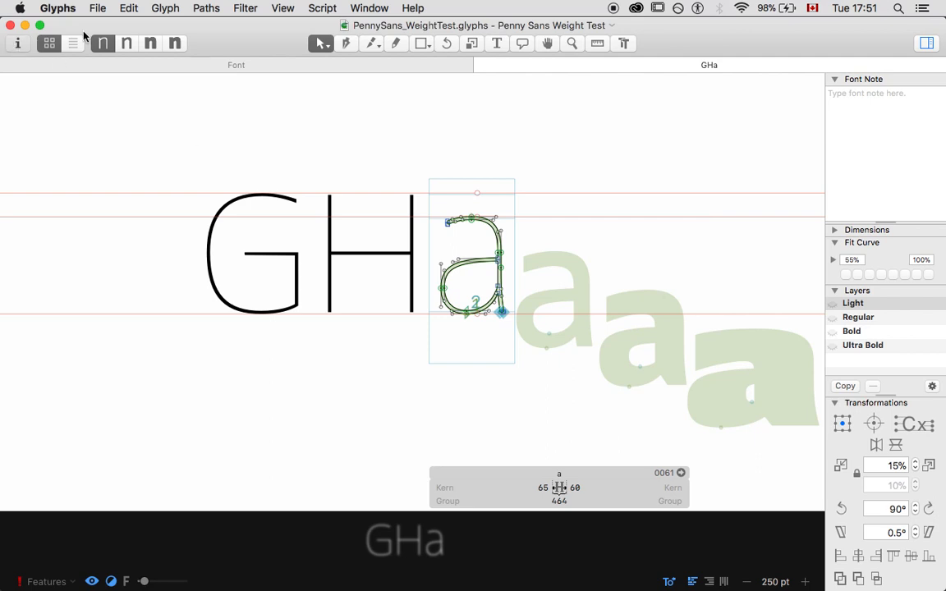
Open the font's master settings and compare the Weight coordinates of the Light, Regular and Ultra Bold masters.
{"action": "key", "text": "super+i"}
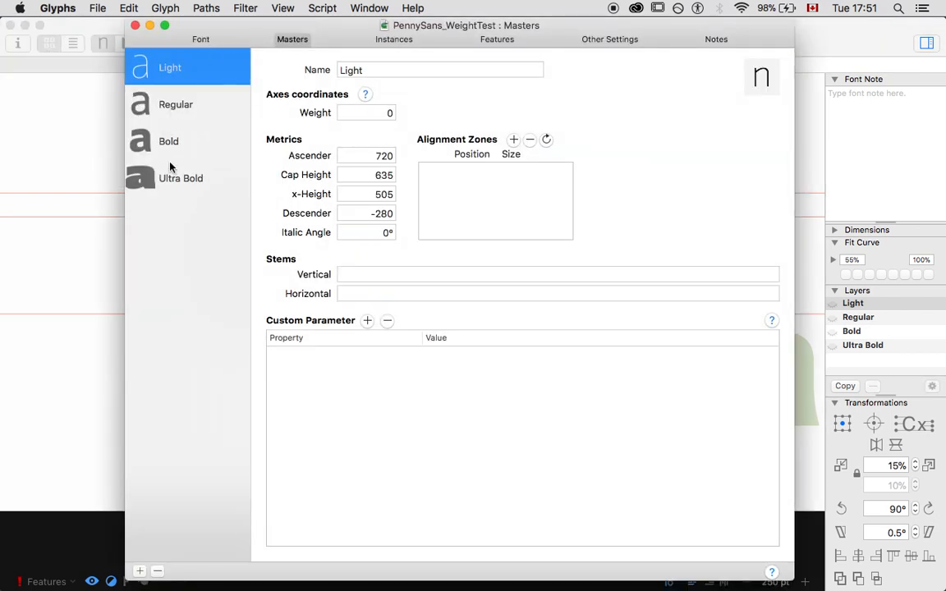
{"action": "left_click", "coordinate": [185, 104]}
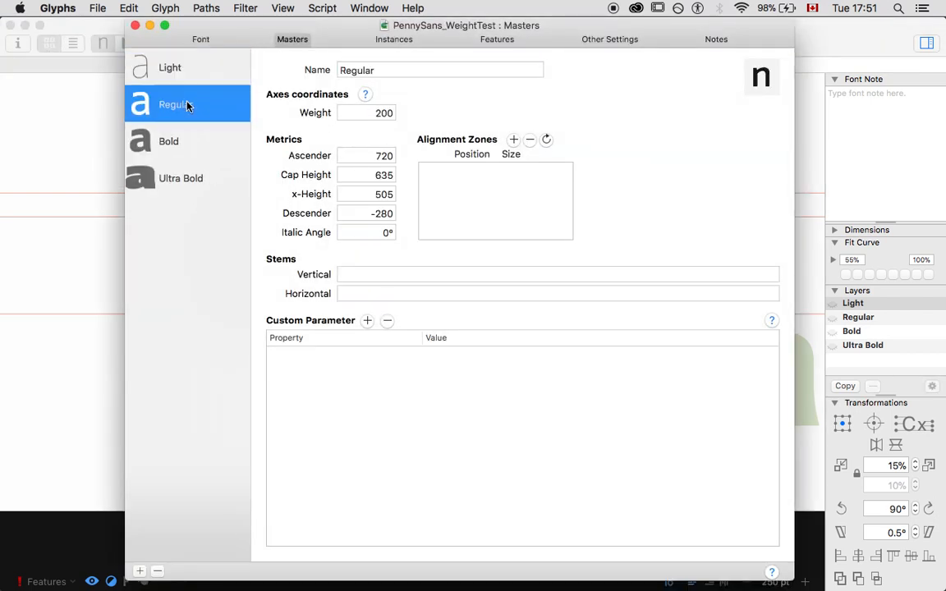
{"action": "left_click", "coordinate": [187, 71]}
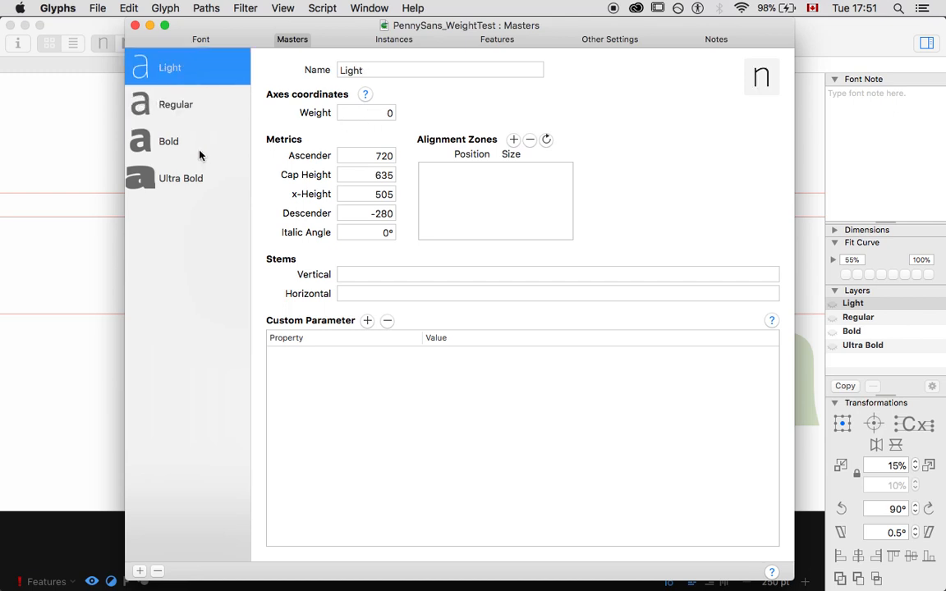
{"action": "left_click", "coordinate": [182, 178]}
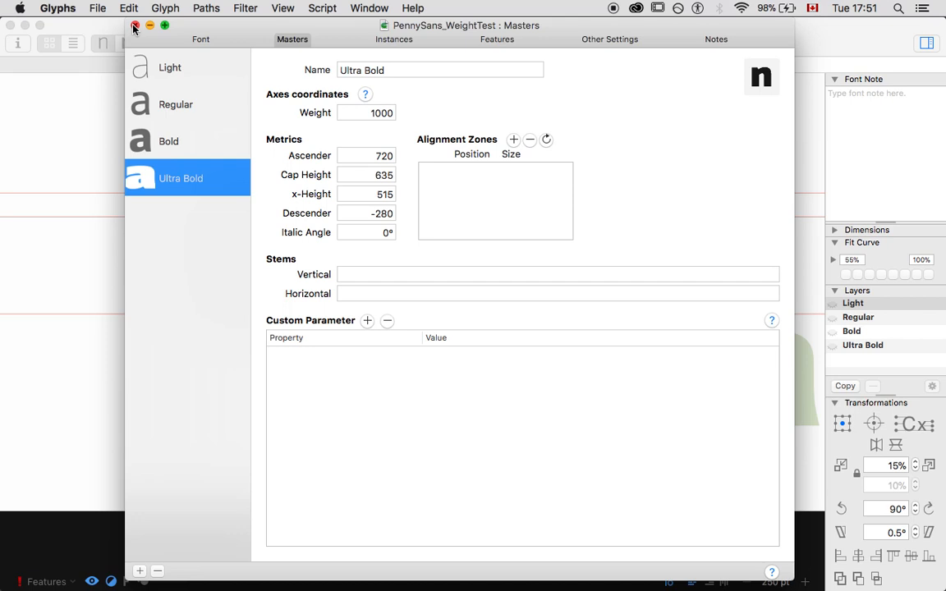
Set the Light master's Weight axis coordinate to 1.
{"action": "left_click", "coordinate": [143, 73]}
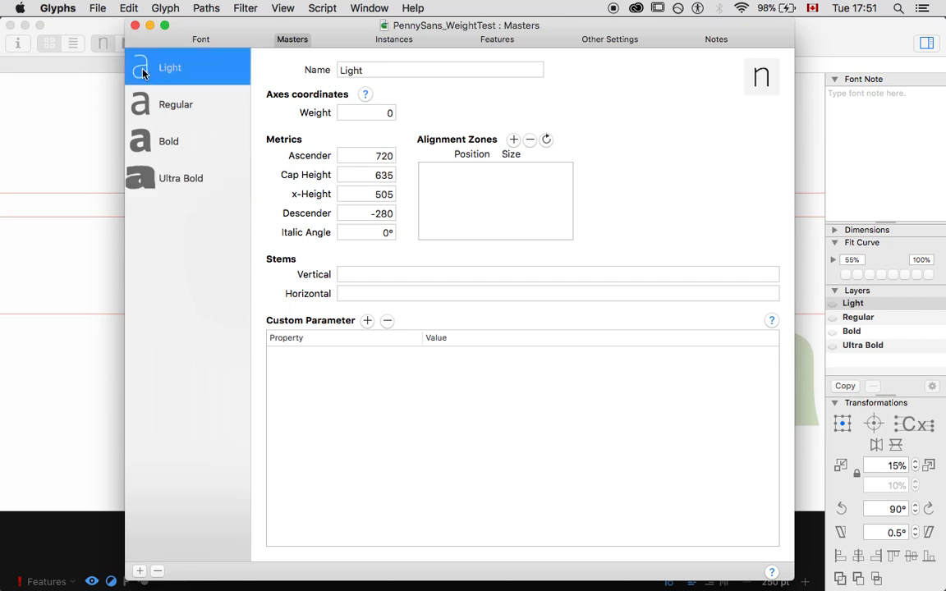
{"action": "double_click", "coordinate": [376, 118]}
{"action": "type", "text": "1"}
{"action": "key", "text": "Return"}
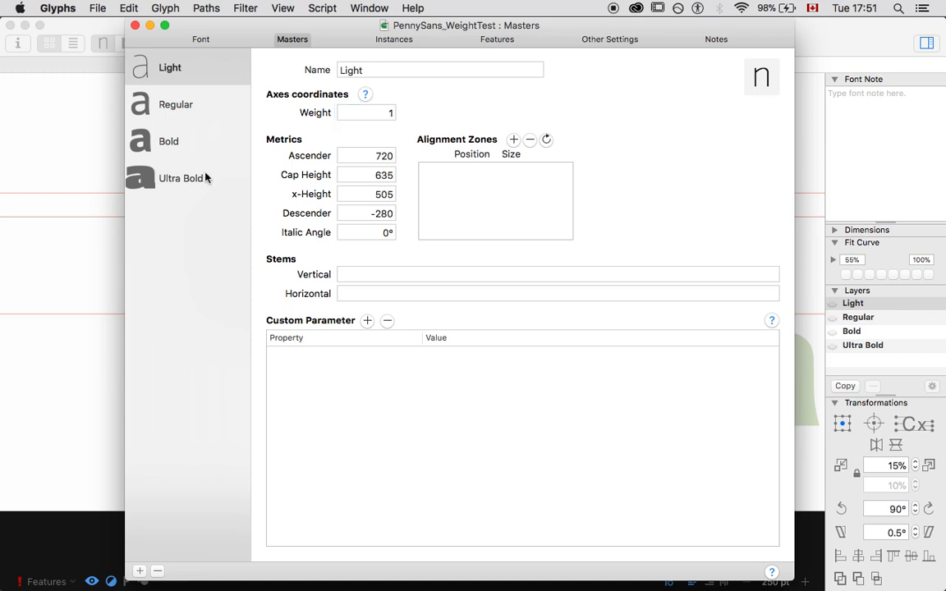
Set the Ultra Bold master's Weight axis coordinate to 999 and close the font information.
{"action": "left_click", "coordinate": [161, 165]}
{"action": "left_click", "coordinate": [348, 114]}
{"action": "type", "text": "999"}
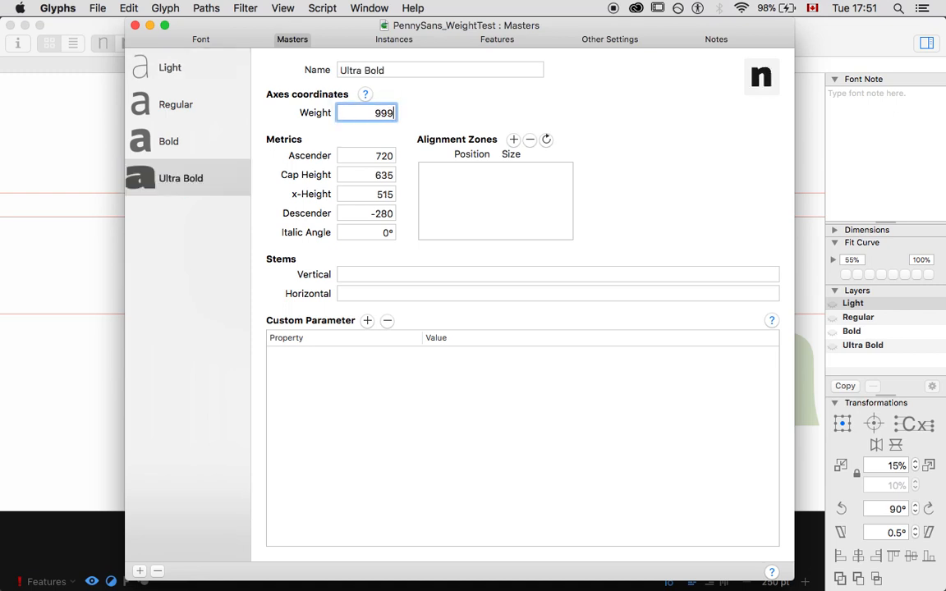
{"action": "left_click", "coordinate": [199, 105]}
{"action": "left_click", "coordinate": [164, 177]}
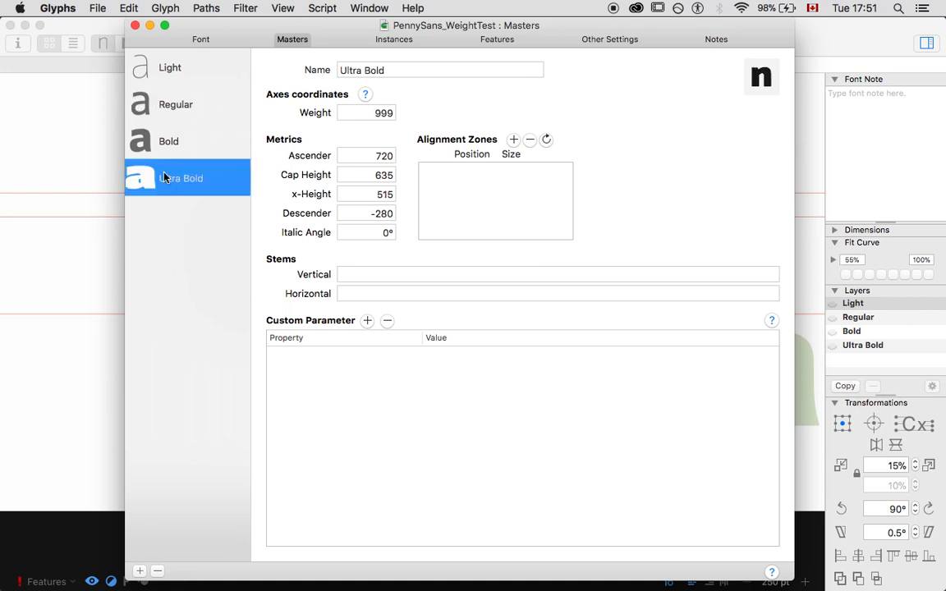
{"action": "left_click", "coordinate": [135, 26]}
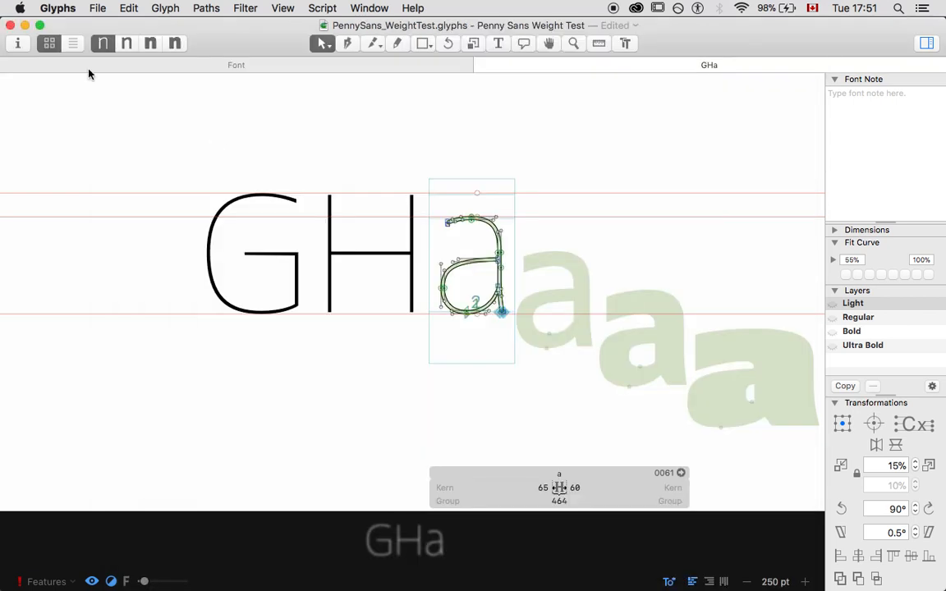
Open the Axes parameter in the font information and view the predefined axis names.
{"action": "left_click", "coordinate": [19, 45]}
{"action": "left_click", "coordinate": [190, 38]}
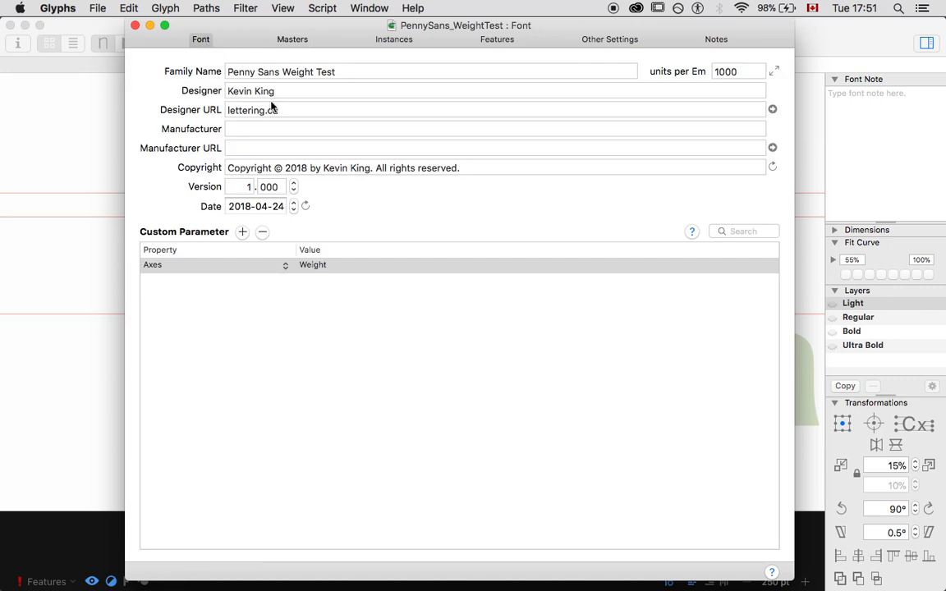
{"action": "double_click", "coordinate": [315, 266]}
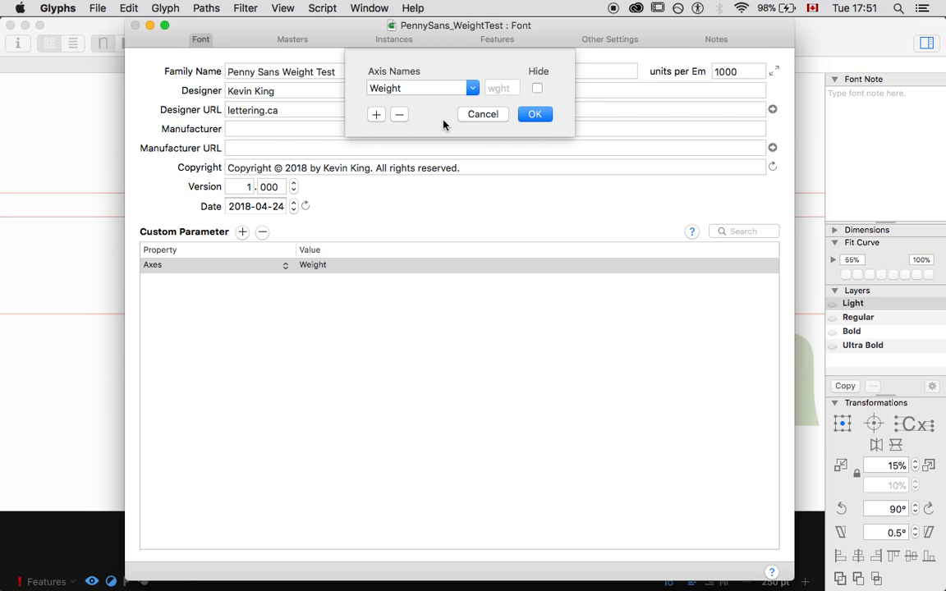
{"action": "left_click", "coordinate": [473, 87]}
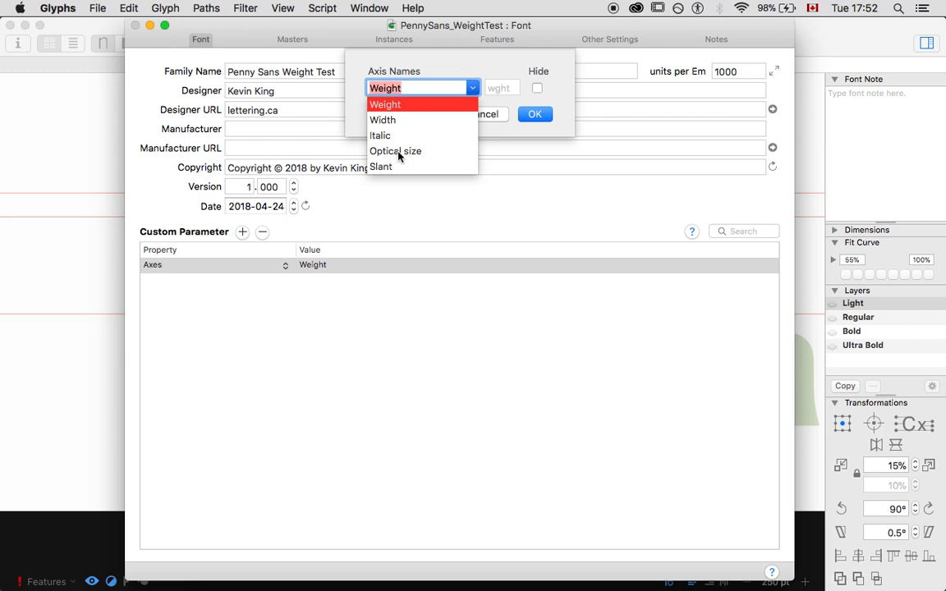
Try Optical size as the axis name and switch it back to Weight.
{"action": "left_click", "coordinate": [395, 152]}
{"action": "left_click", "coordinate": [473, 90]}
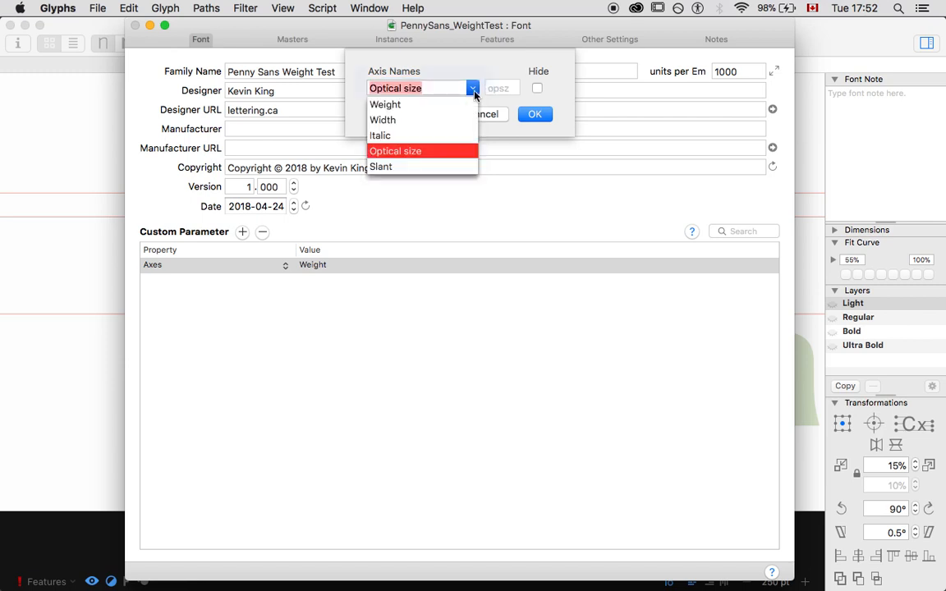
{"action": "left_click", "coordinate": [382, 106]}
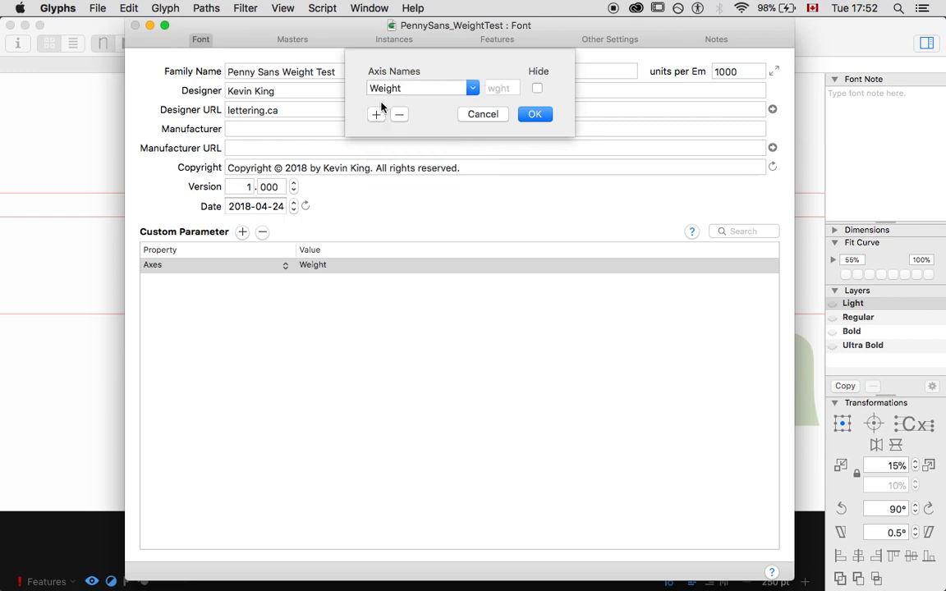
{"action": "left_click", "coordinate": [472, 88]}
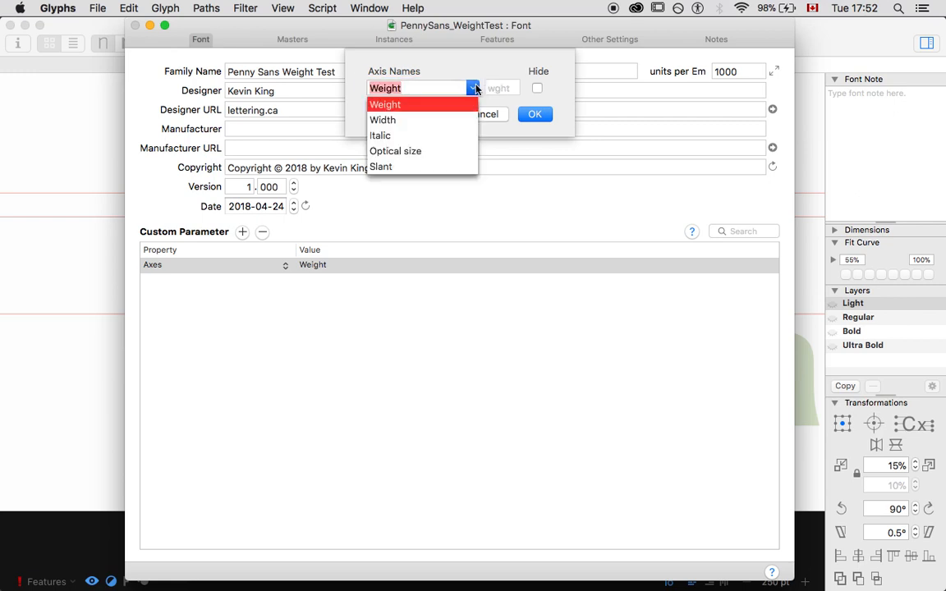
{"action": "left_click", "coordinate": [406, 152]}
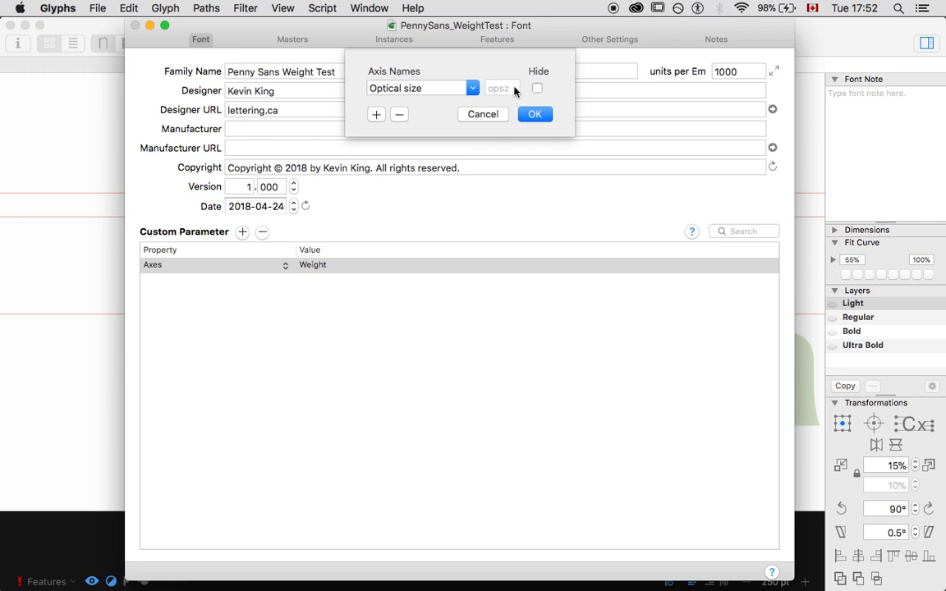
{"action": "left_click", "coordinate": [472, 89]}
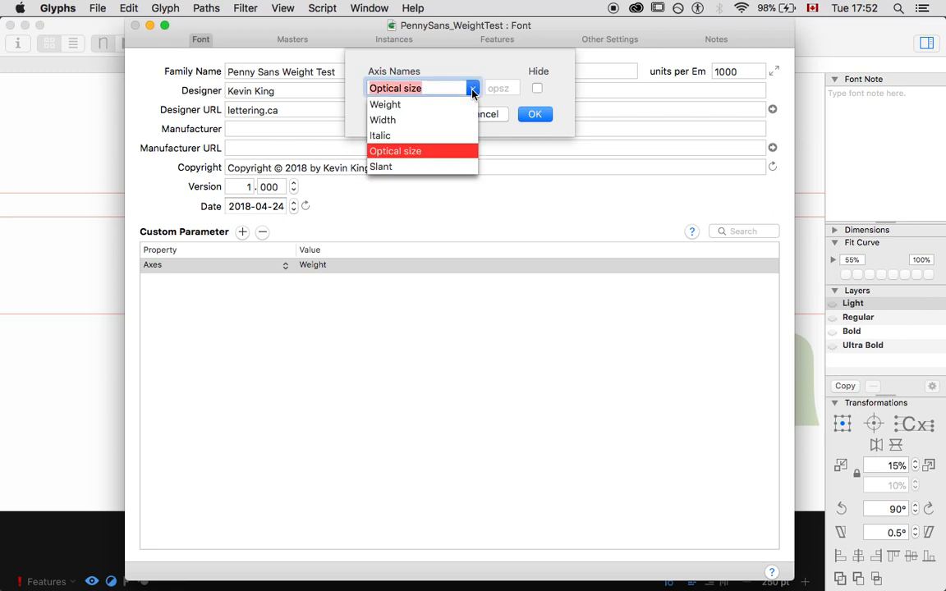
{"action": "left_click", "coordinate": [393, 103]}
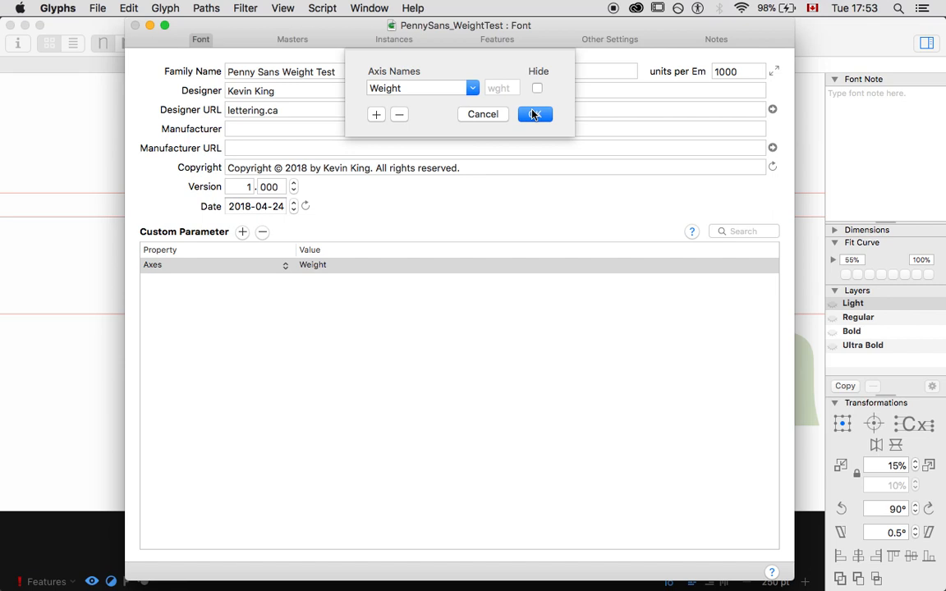
Add a second axis named Height with the tag HGHT to the Axes parameter.
{"action": "left_click", "coordinate": [377, 115]}
{"action": "left_click", "coordinate": [425, 110]}
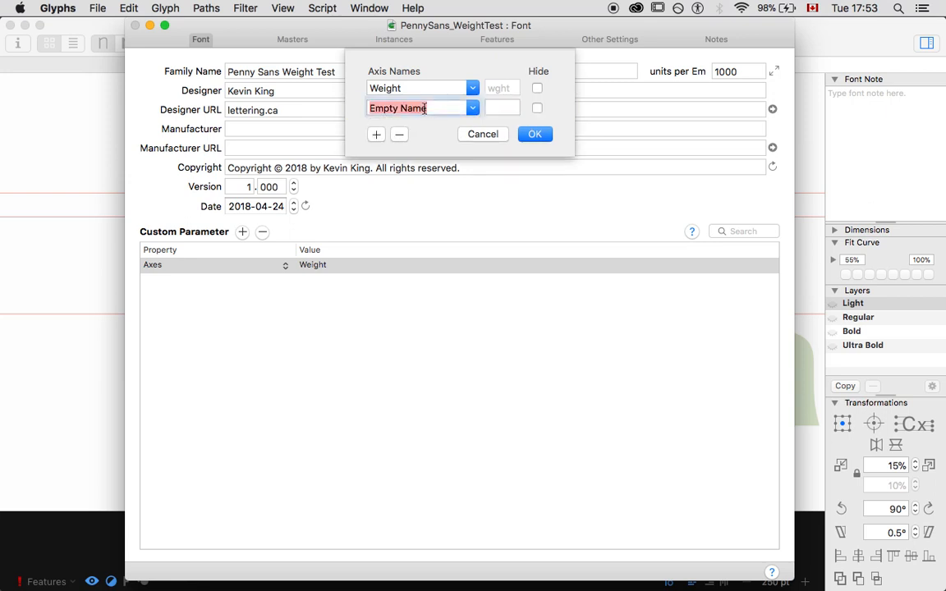
{"action": "type", "text": "Height"}
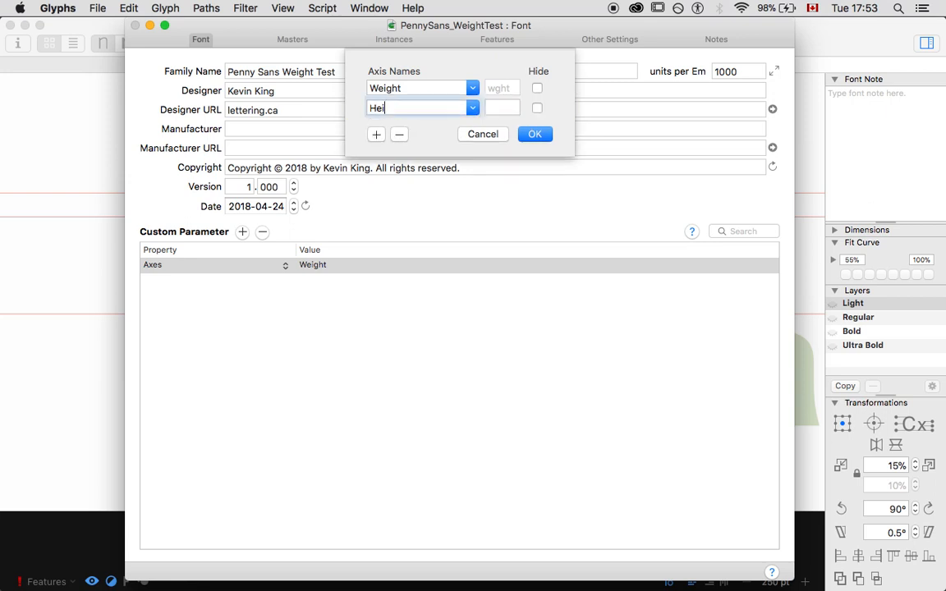
{"action": "left_click", "coordinate": [497, 110]}
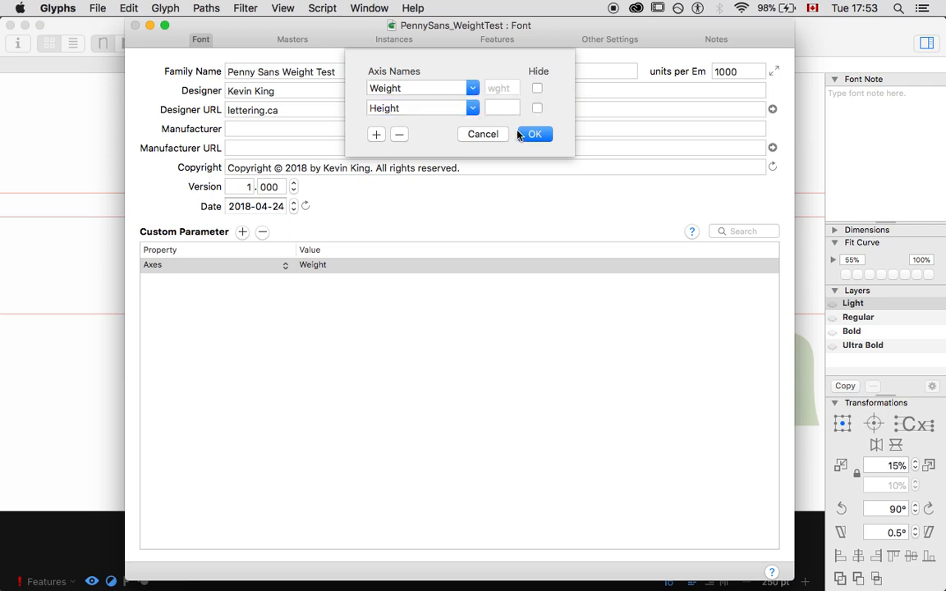
{"action": "left_click", "coordinate": [502, 111]}
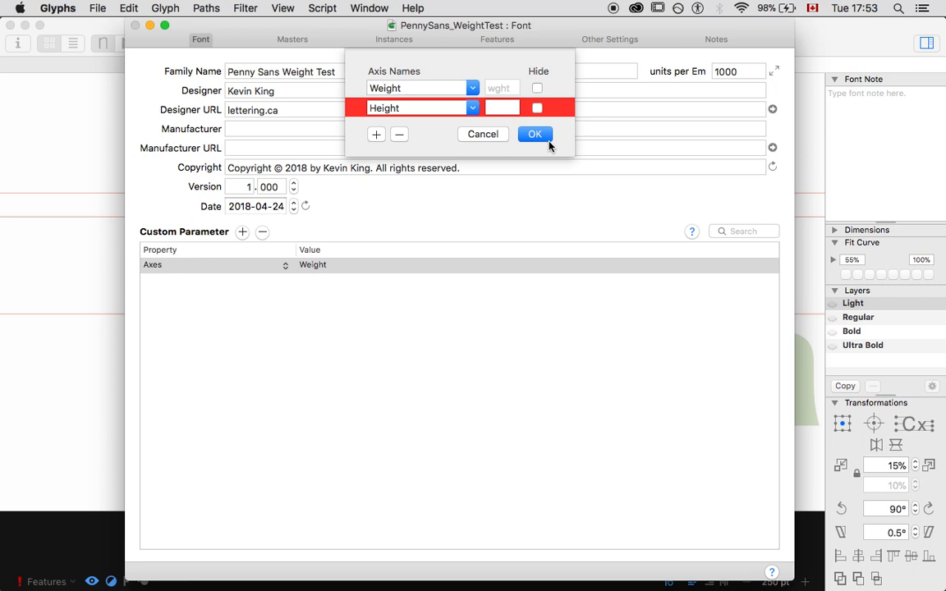
{"action": "left_click", "coordinate": [496, 109]}
{"action": "type", "text": "HGHT"}
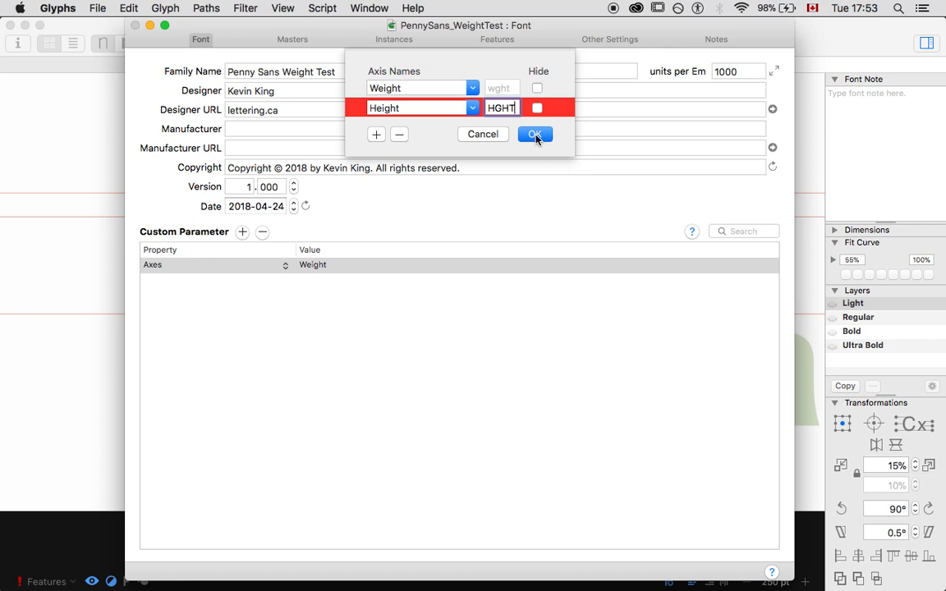
{"action": "left_click", "coordinate": [534, 134]}
Remove the Height axis from the Axes parameter and close the font information.
{"action": "double_click", "coordinate": [326, 267]}
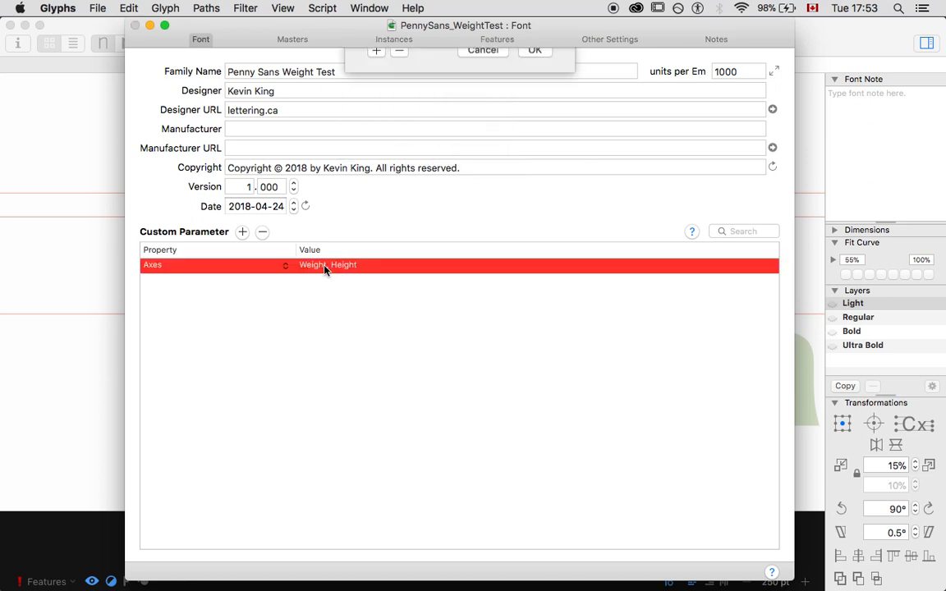
{"action": "left_click", "coordinate": [500, 112]}
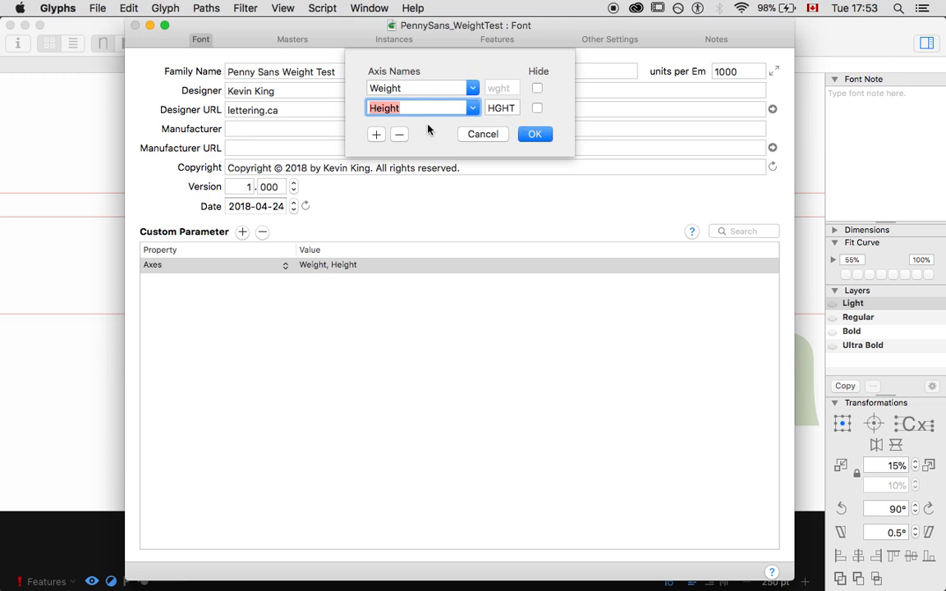
{"action": "left_click", "coordinate": [400, 135]}
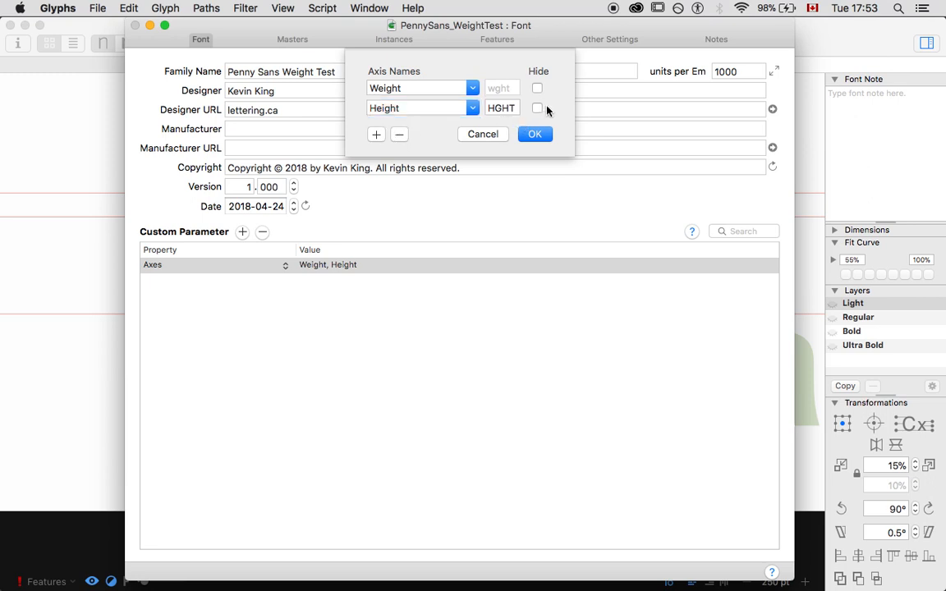
{"action": "left_click", "coordinate": [399, 134]}
{"action": "left_click", "coordinate": [526, 120]}
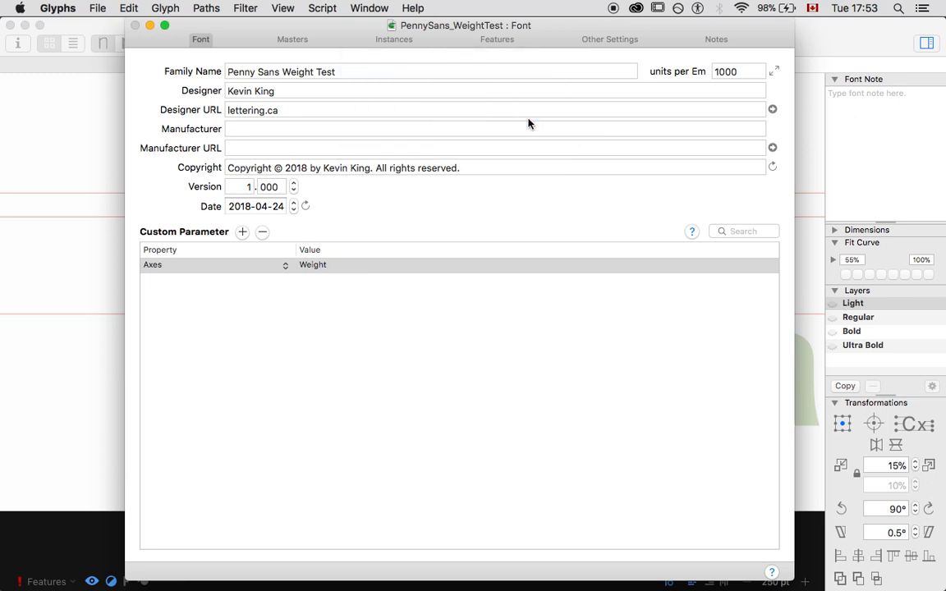
{"action": "left_click", "coordinate": [135, 25]}
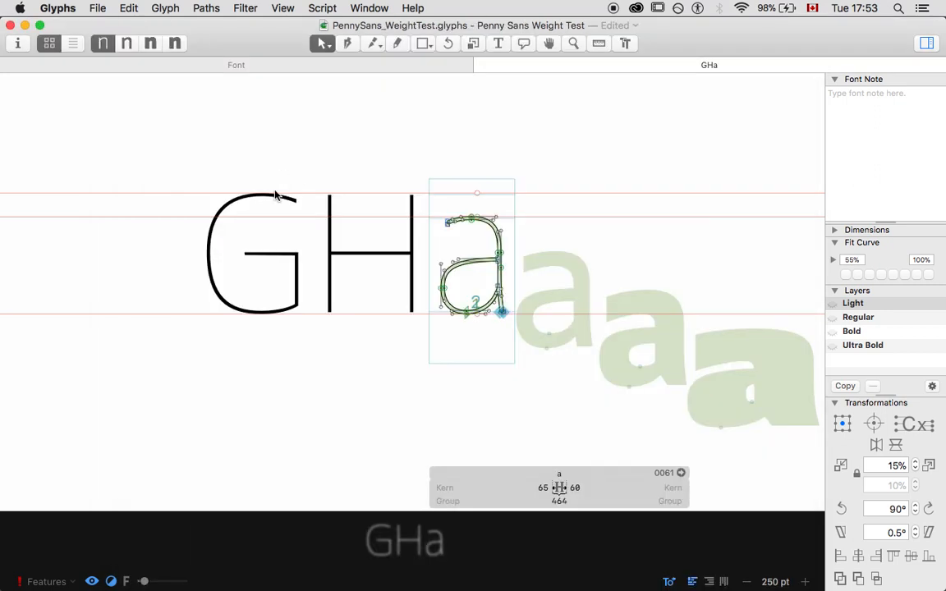
Toggle the preview area and its inverted colours off and back on, and reduce the preview blur to the minimum.
{"action": "left_click", "coordinate": [92, 582]}
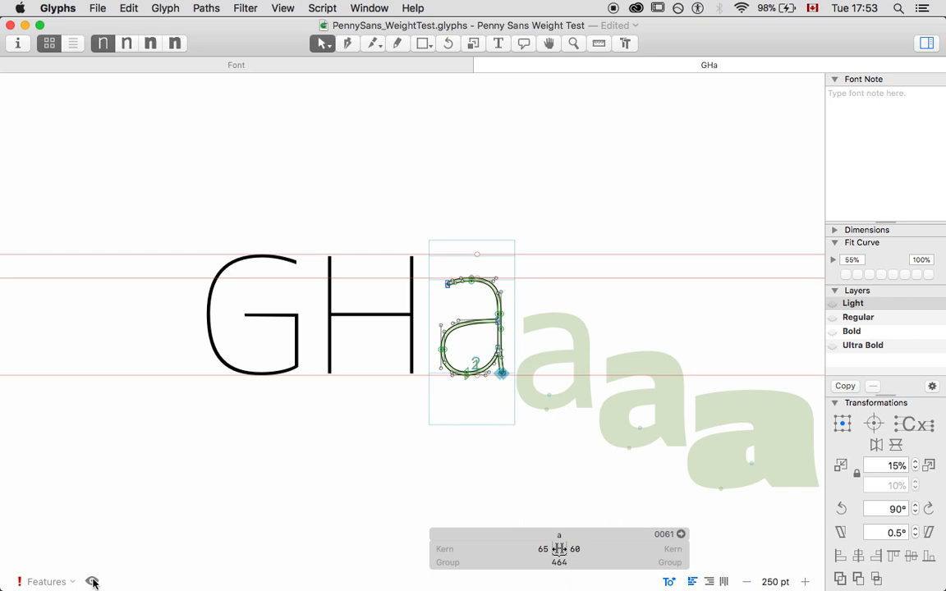
{"action": "left_click", "coordinate": [92, 582]}
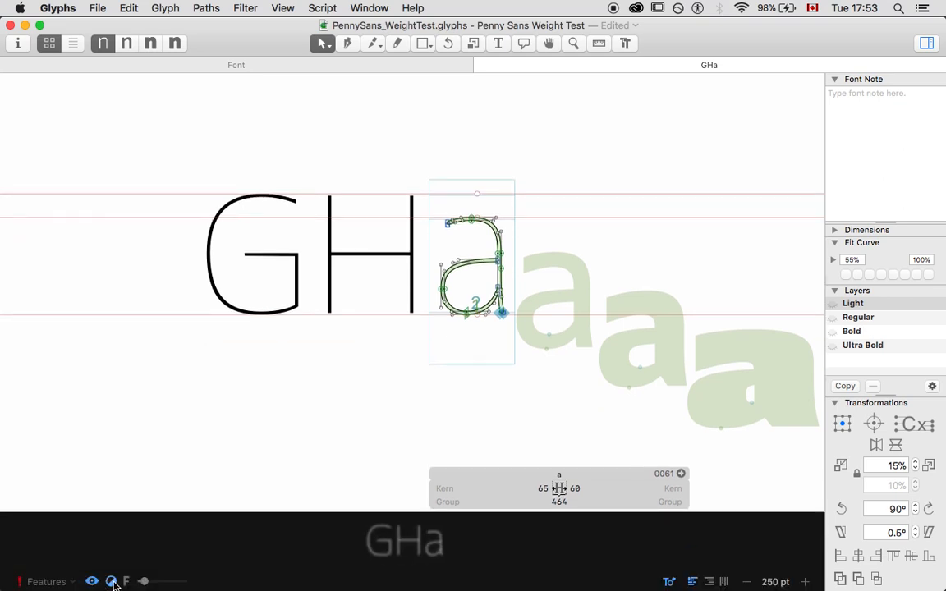
{"action": "left_click", "coordinate": [112, 581]}
{"action": "left_click_drag", "start_coordinate": [144, 582], "coordinate": [133, 582]}
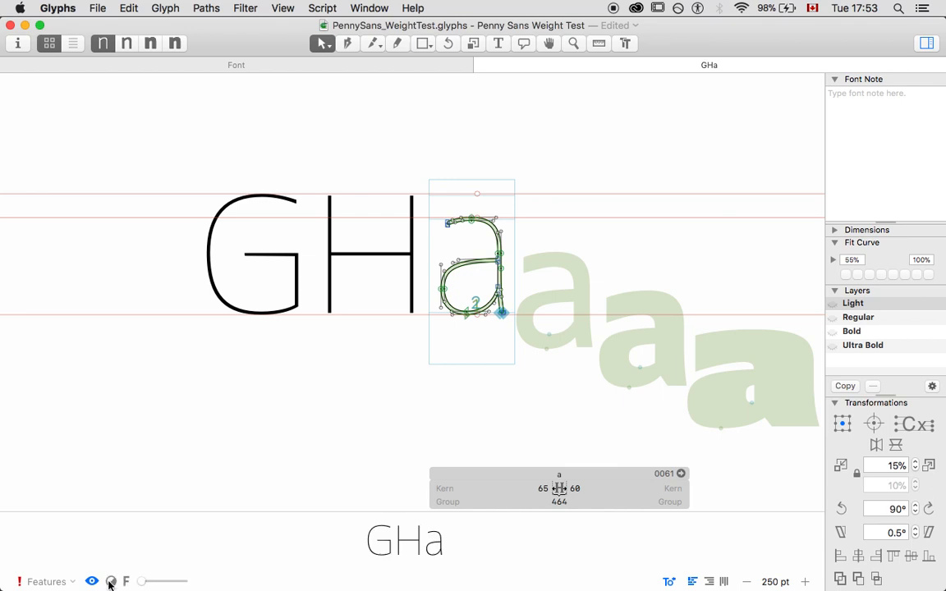
{"action": "left_click", "coordinate": [110, 582]}
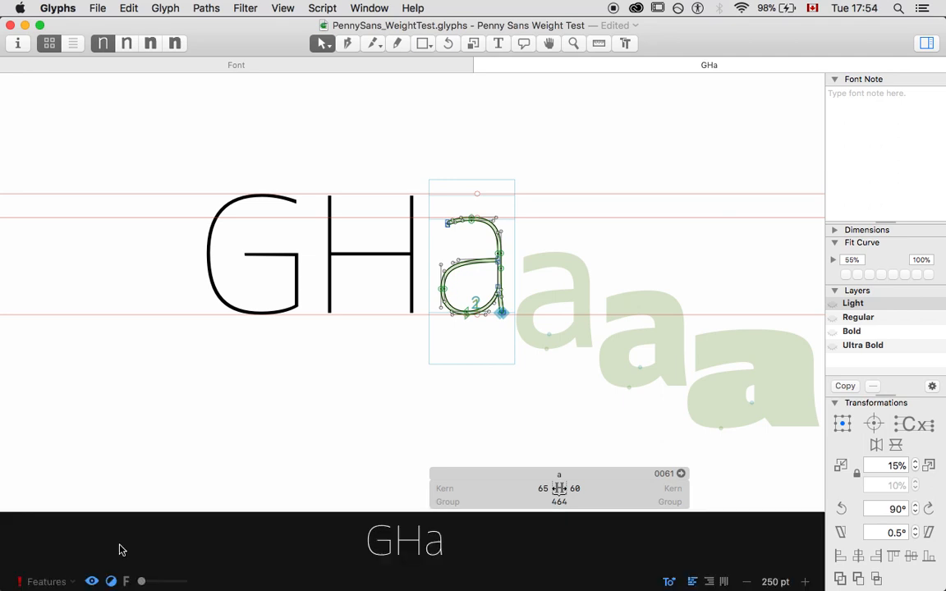
Enlarge the preview area and run the OTVar Player script from the mekkablue Masters scripts.
{"action": "left_click_drag", "start_coordinate": [120, 511], "coordinate": [121, 296]}
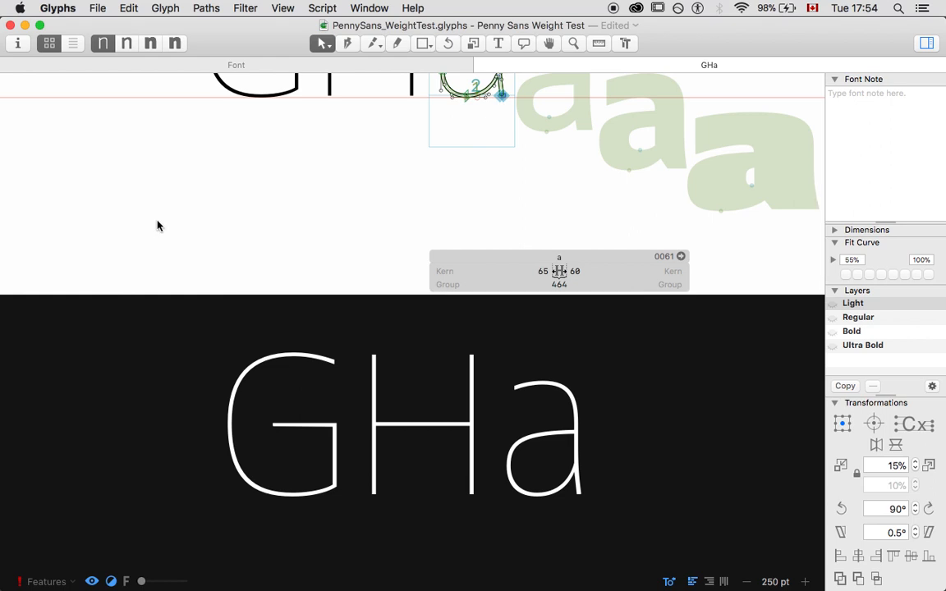
{"action": "left_click", "coordinate": [328, 8]}
{"action": "mouse_move", "coordinate": [332, 38]}
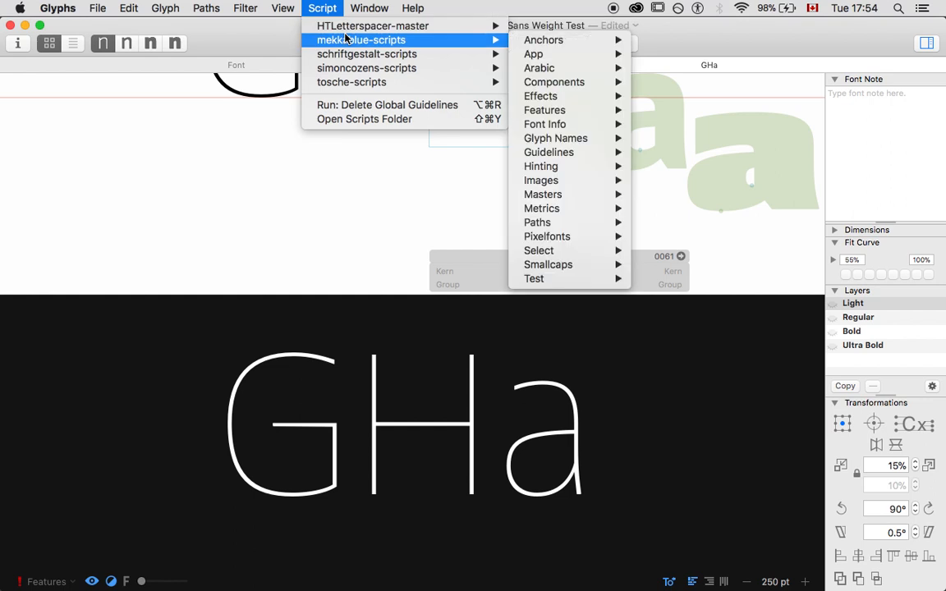
{"action": "mouse_move", "coordinate": [557, 212]}
{"action": "mouse_move", "coordinate": [549, 195]}
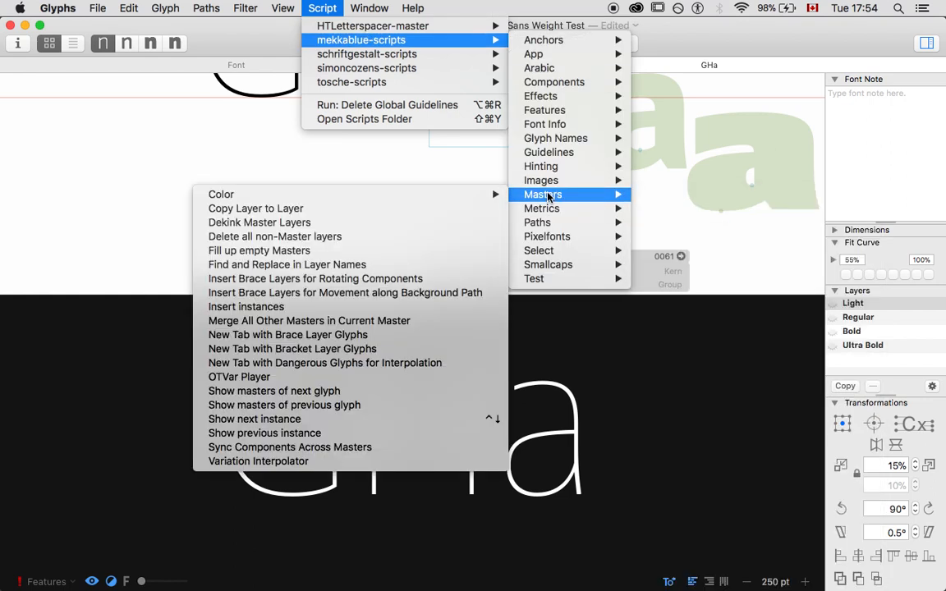
{"action": "left_click", "coordinate": [243, 377]}
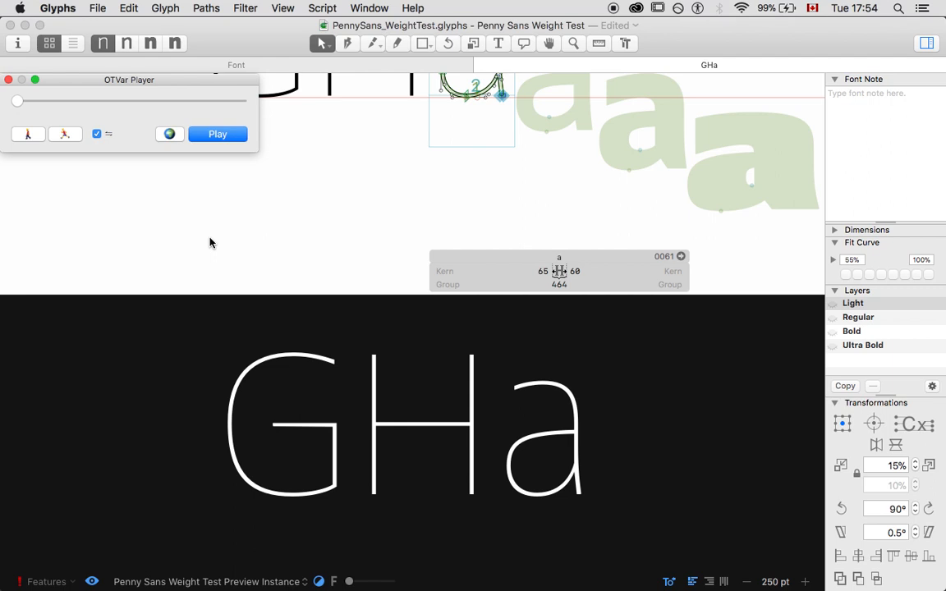
Play the weight animation of the GHa letters, speed it up, then pause it and close the OTVar Player.
{"action": "left_click", "coordinate": [218, 137]}
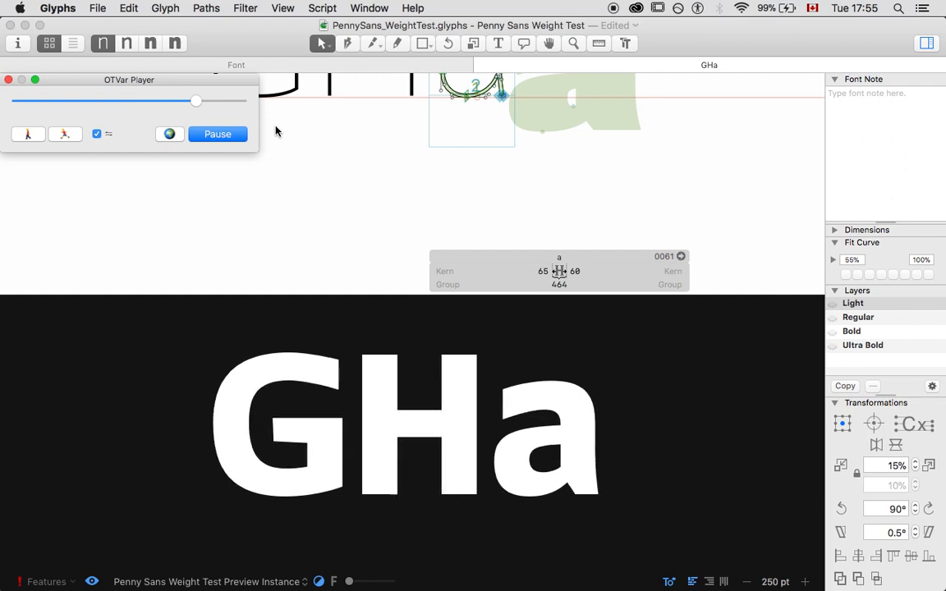
{"action": "left_click", "coordinate": [62, 136]}
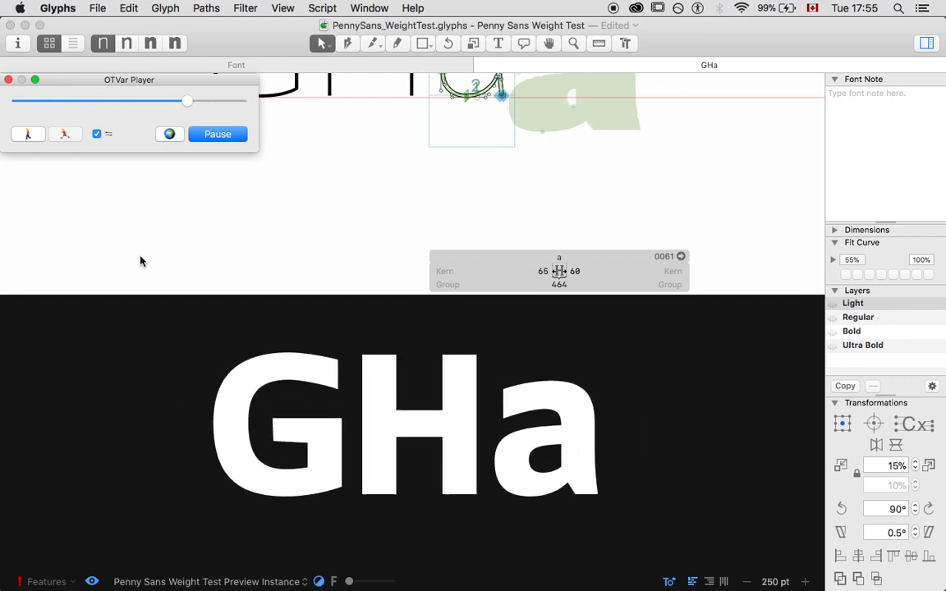
{"action": "left_click", "coordinate": [212, 135]}
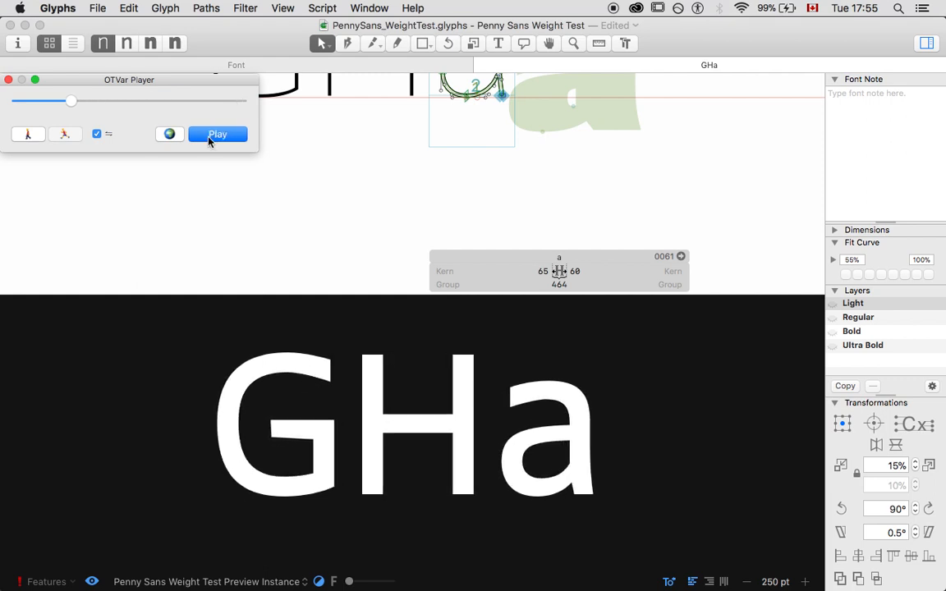
{"action": "left_click", "coordinate": [9, 79]}
Review the Weight axis coordinates of the Ultra Bold, Light and Regular masters in the font information.
{"action": "left_click", "coordinate": [17, 43]}
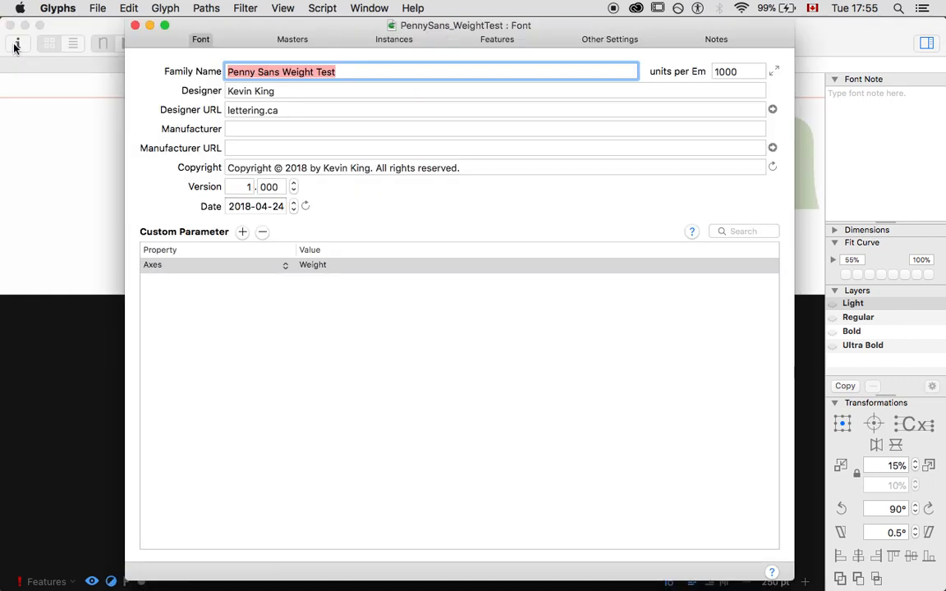
{"action": "left_click", "coordinate": [293, 40]}
{"action": "double_click", "coordinate": [368, 114]}
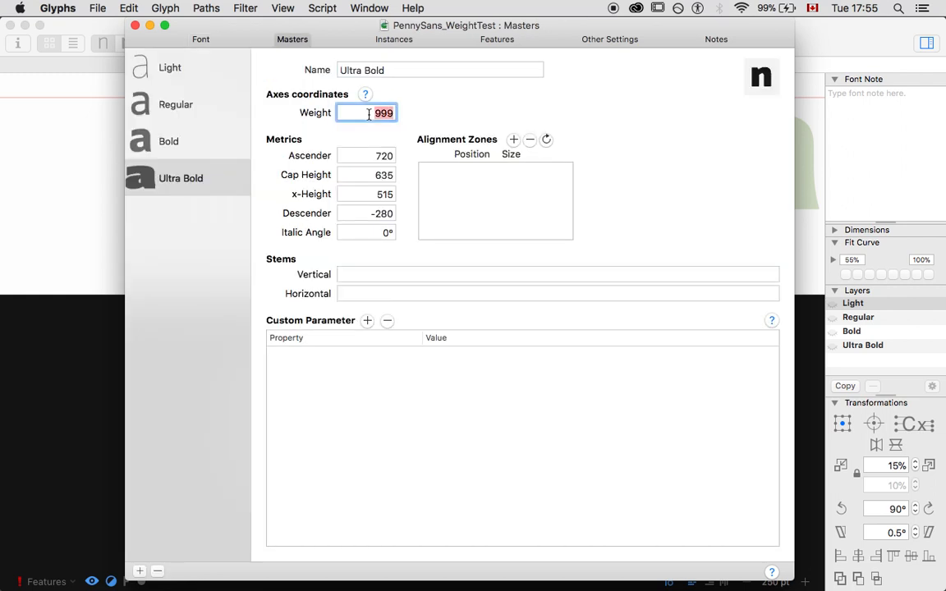
{"action": "left_click", "coordinate": [172, 74]}
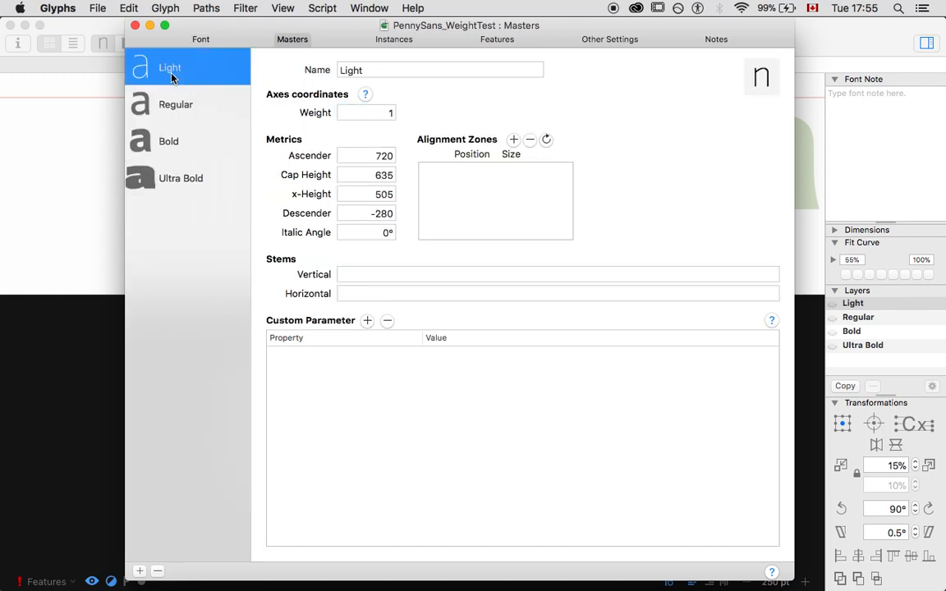
{"action": "left_click", "coordinate": [174, 104]}
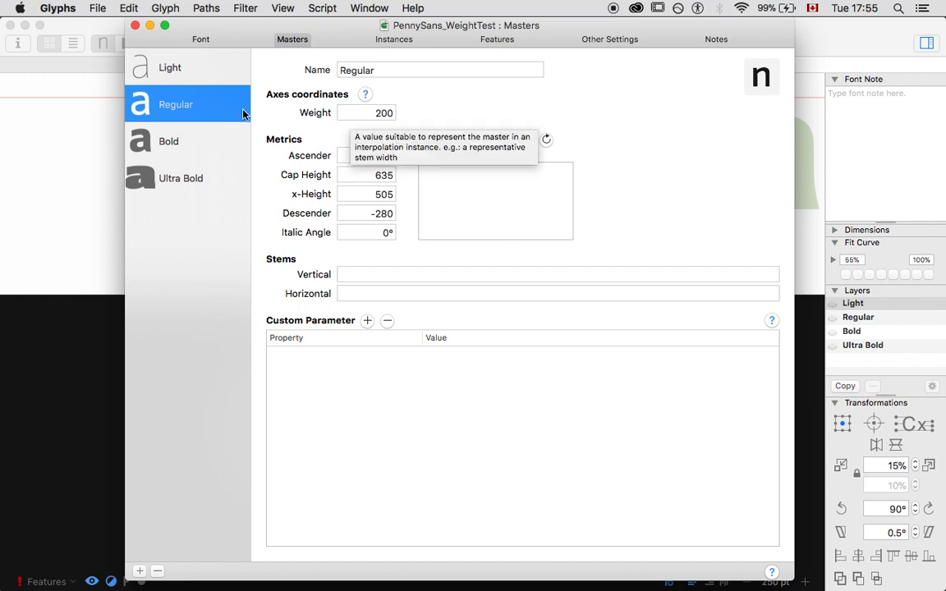
{"action": "left_click", "coordinate": [189, 76]}
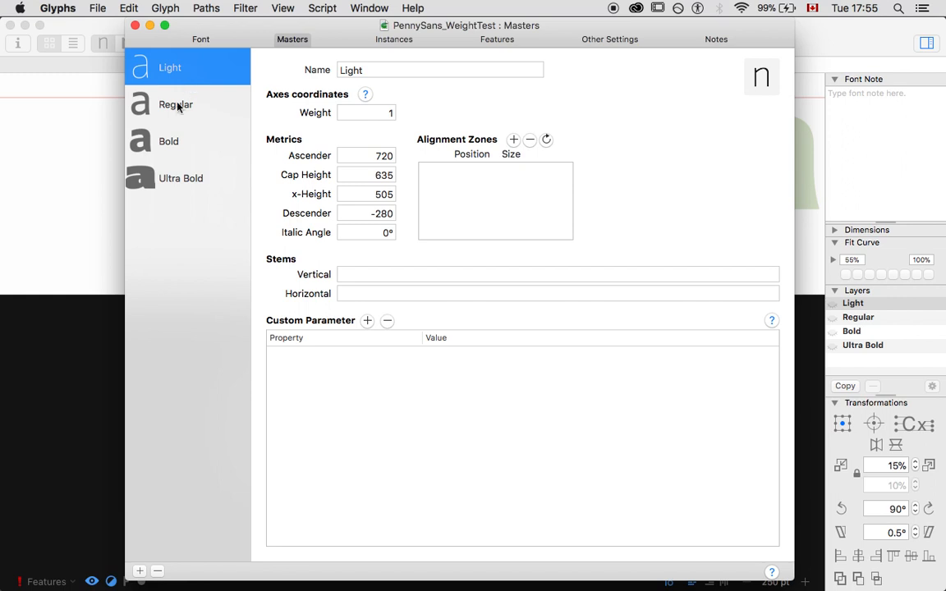
Compare the Weight axis coordinates of the Regular, Bold and Ultra Bold masters, and close the font information.
{"action": "left_click", "coordinate": [177, 106]}
{"action": "left_click", "coordinate": [168, 155]}
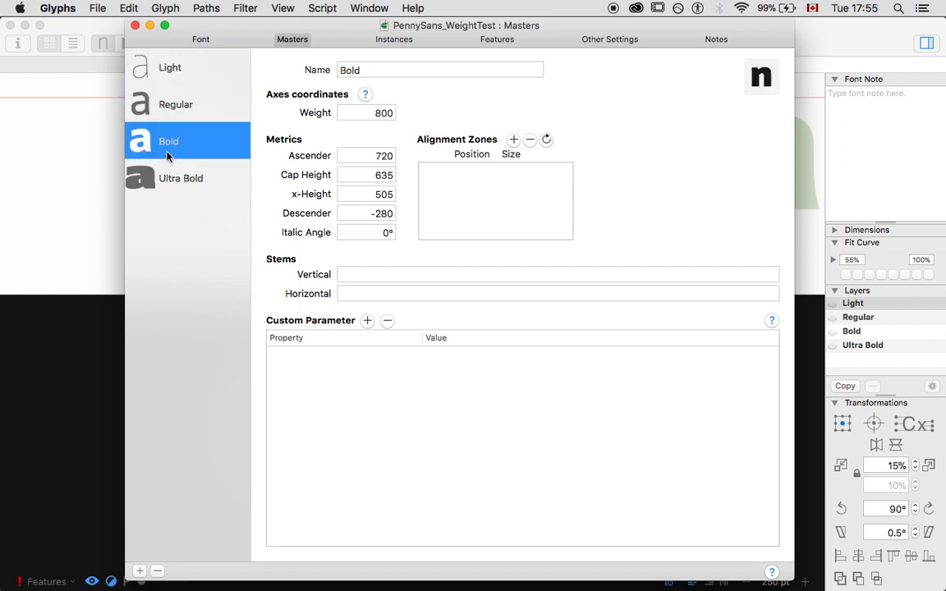
{"action": "left_click", "coordinate": [145, 97]}
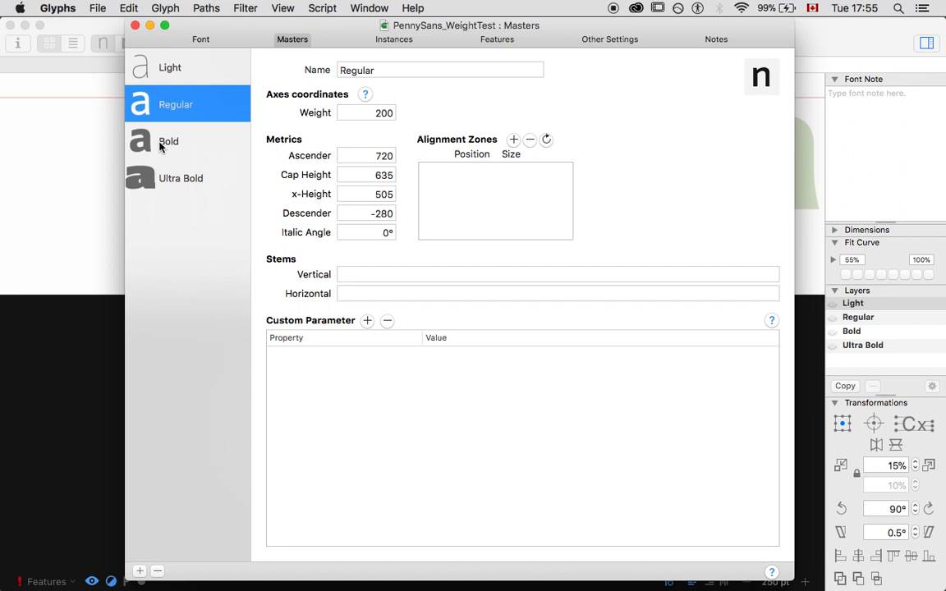
{"action": "left_click", "coordinate": [162, 146]}
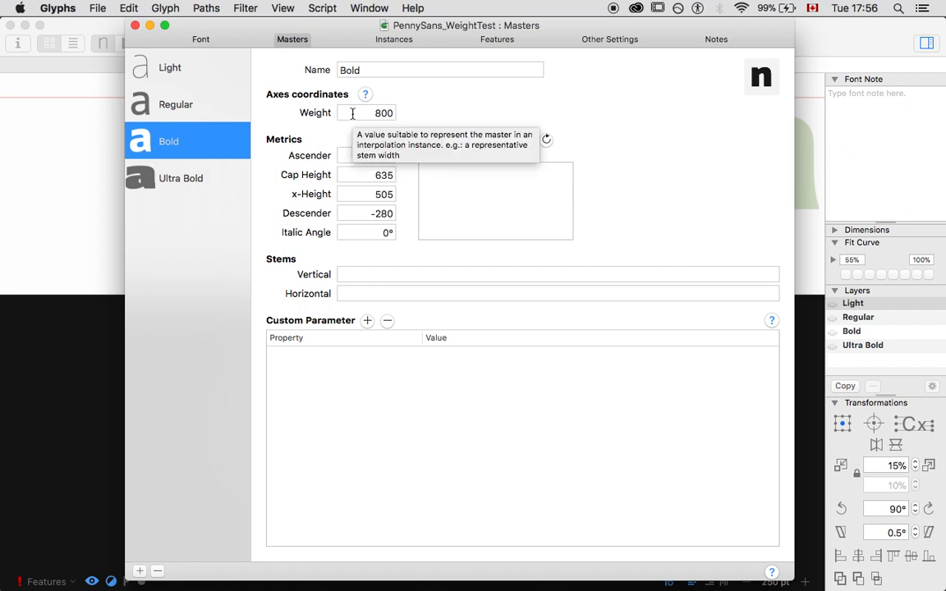
{"action": "left_click", "coordinate": [174, 181]}
{"action": "left_click", "coordinate": [170, 152]}
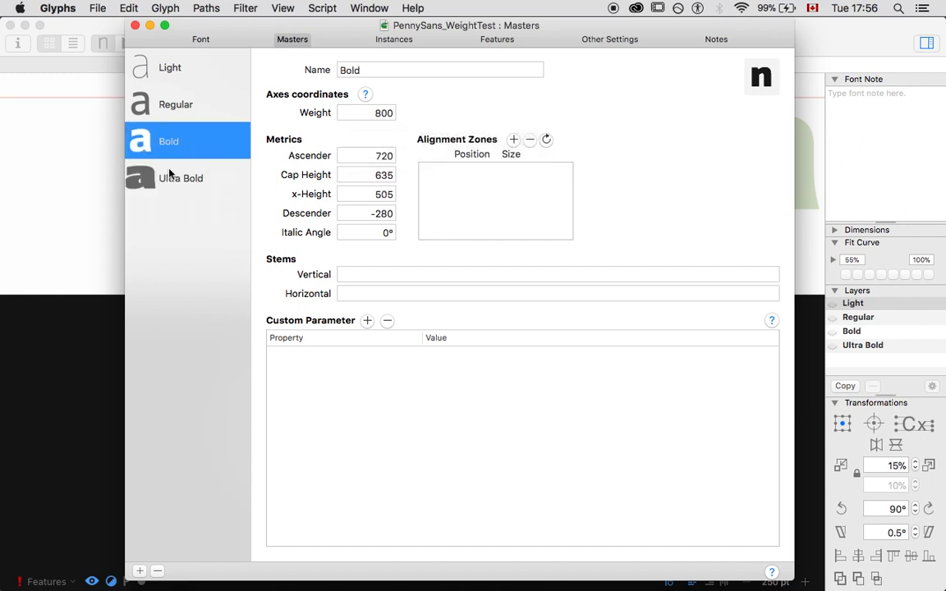
{"action": "left_click", "coordinate": [164, 182]}
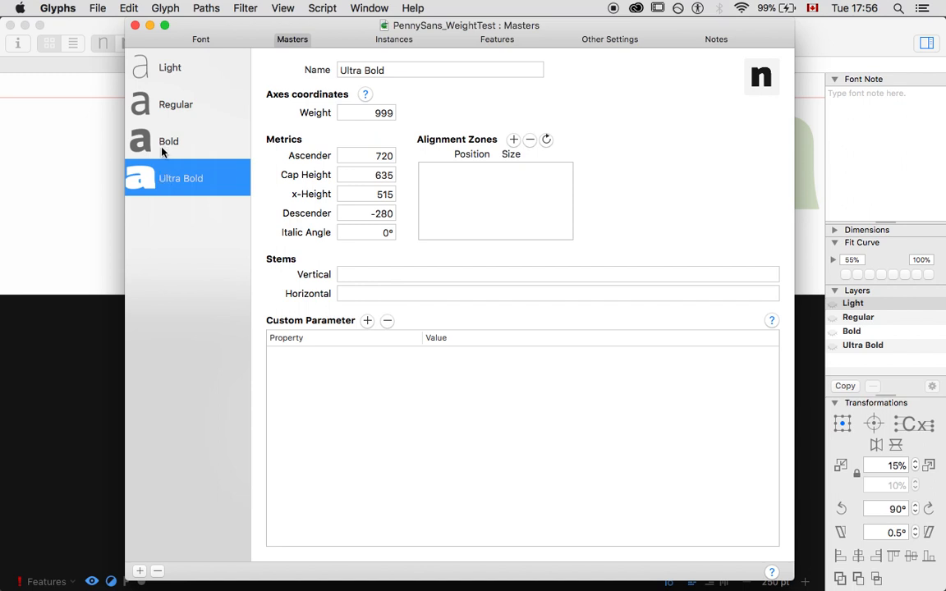
{"action": "left_click", "coordinate": [144, 149]}
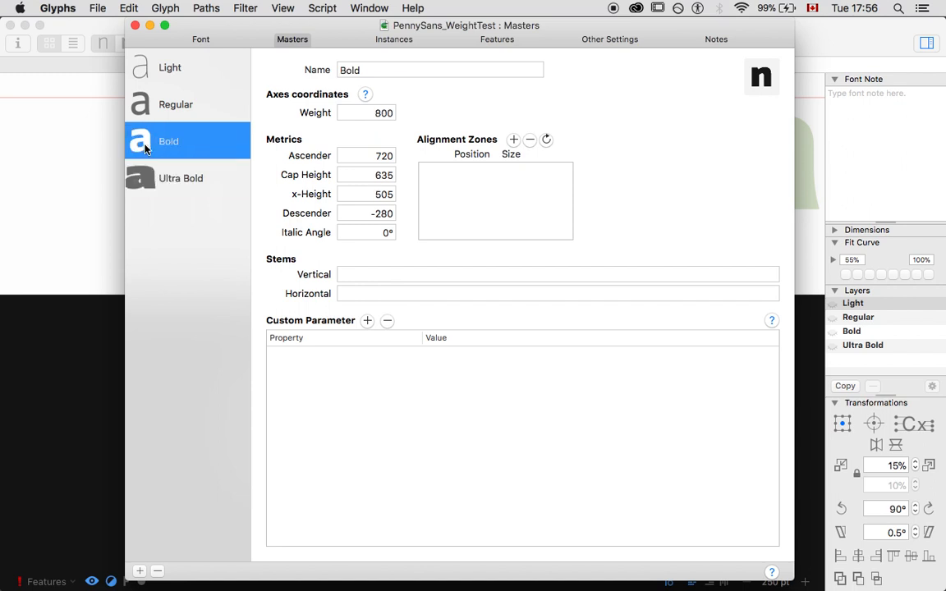
{"action": "left_click", "coordinate": [134, 26]}
Insert a second G after the first one, set it to the Ultra Bold layer, and set the first G to Bold.
{"action": "scroll", "coordinate": [353, 200], "scroll_direction": "up", "scroll_amount": 3}
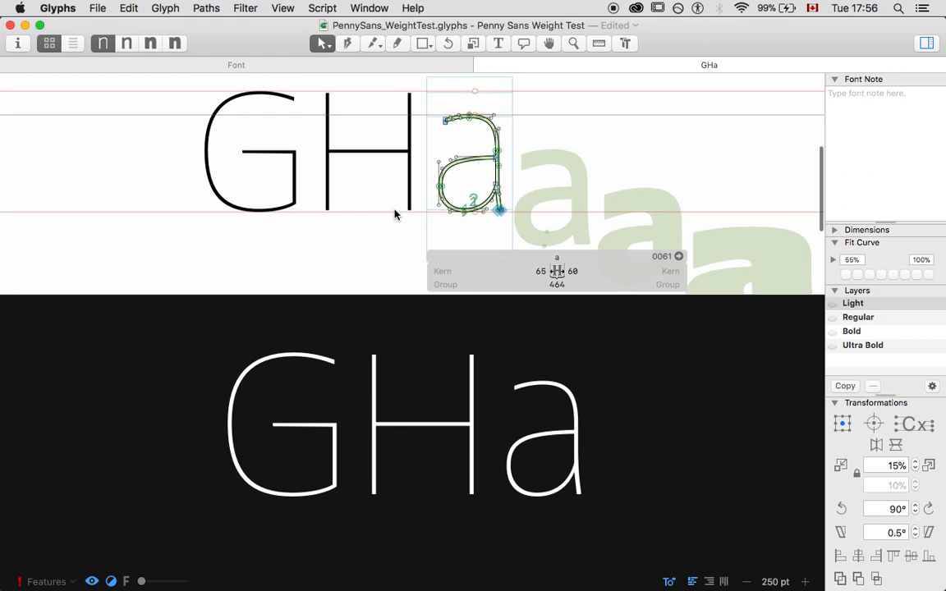
{"action": "key", "text": "t"}
{"action": "left_click", "coordinate": [324, 174]}
{"action": "type", "text": "G"}
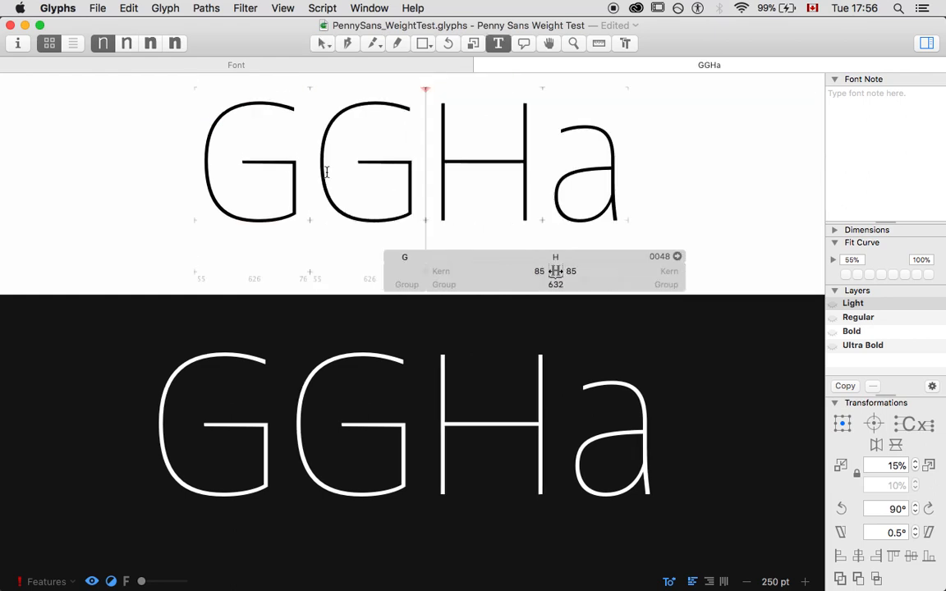
{"action": "key", "text": "shift+Left"}
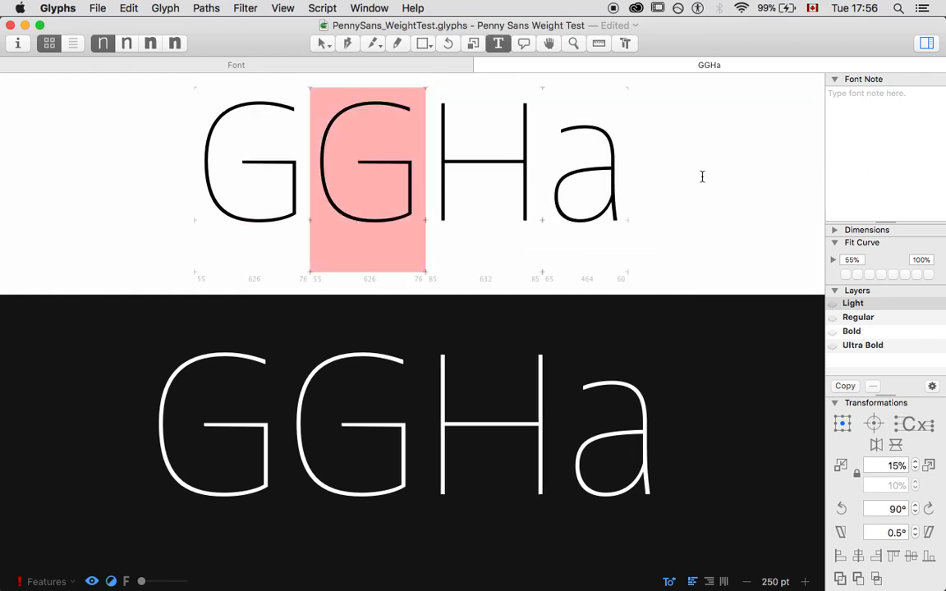
{"action": "left_click", "coordinate": [861, 345]}
{"action": "key", "text": "Left"}
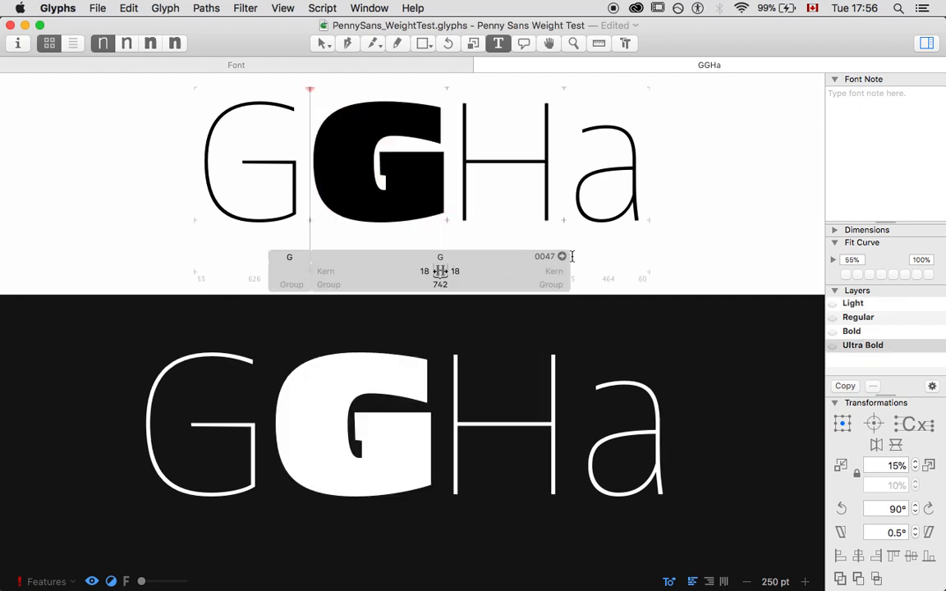
{"action": "key", "text": "shift+Left"}
{"action": "left_click", "coordinate": [854, 333]}
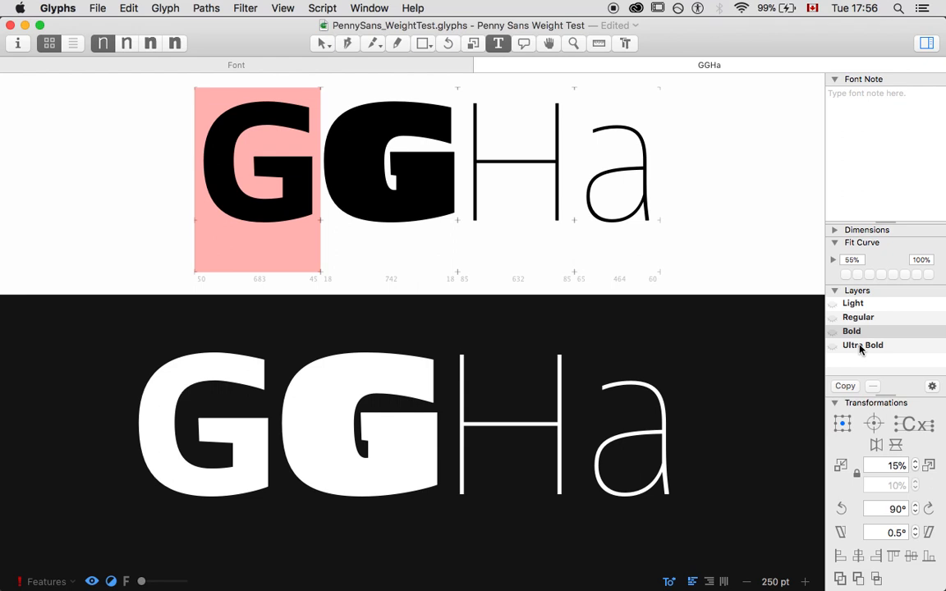
Set the H to the Regular layer, and delete the H and the a from the text.
{"action": "left_click", "coordinate": [552, 174]}
{"action": "left_click_drag", "start_coordinate": [553, 175], "coordinate": [453, 147]}
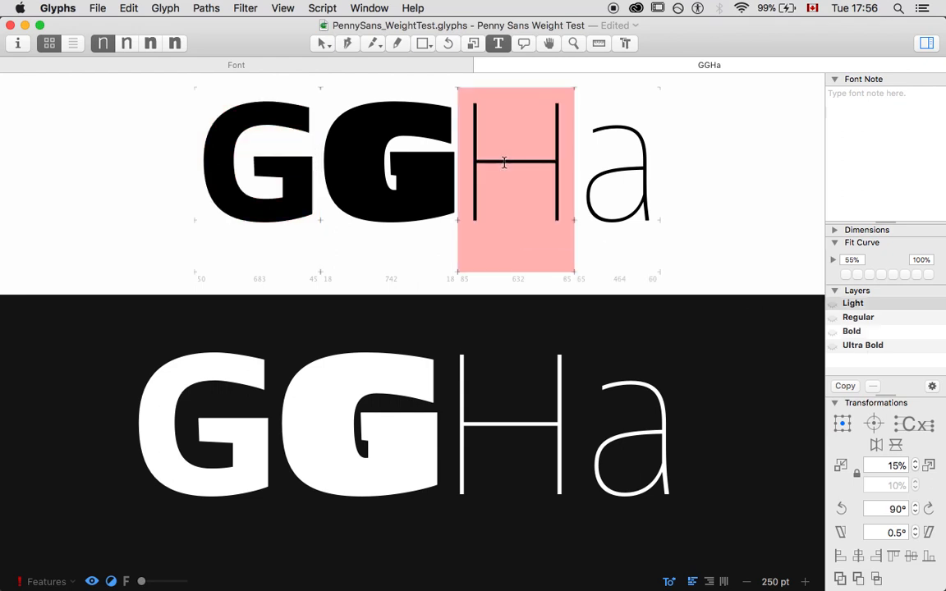
{"action": "left_click", "coordinate": [859, 320]}
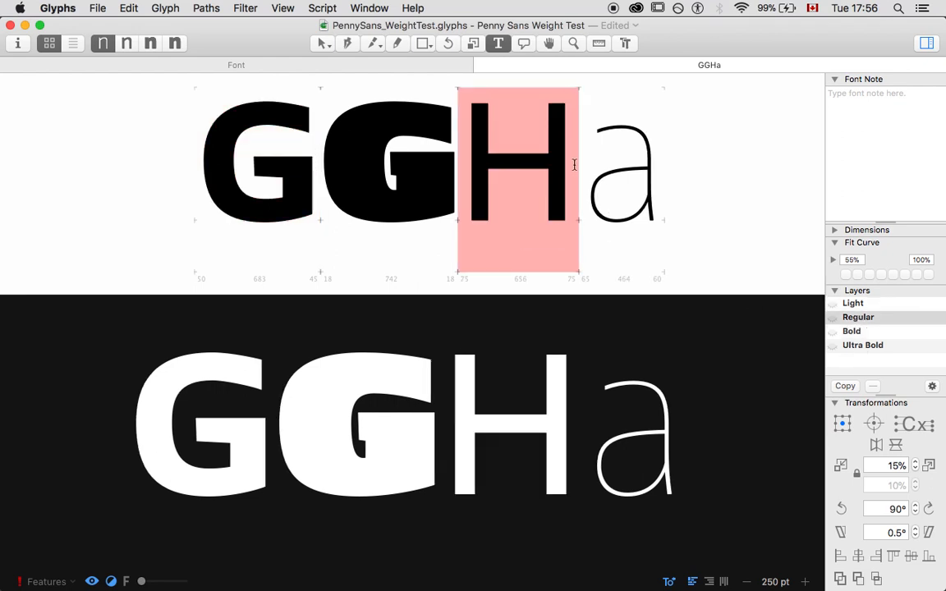
{"action": "left_click", "coordinate": [574, 165]}
{"action": "left_click", "coordinate": [474, 152], "text": "shift"}
{"action": "key", "text": "BackSpace"}
{"action": "key", "text": "BackSpace"}
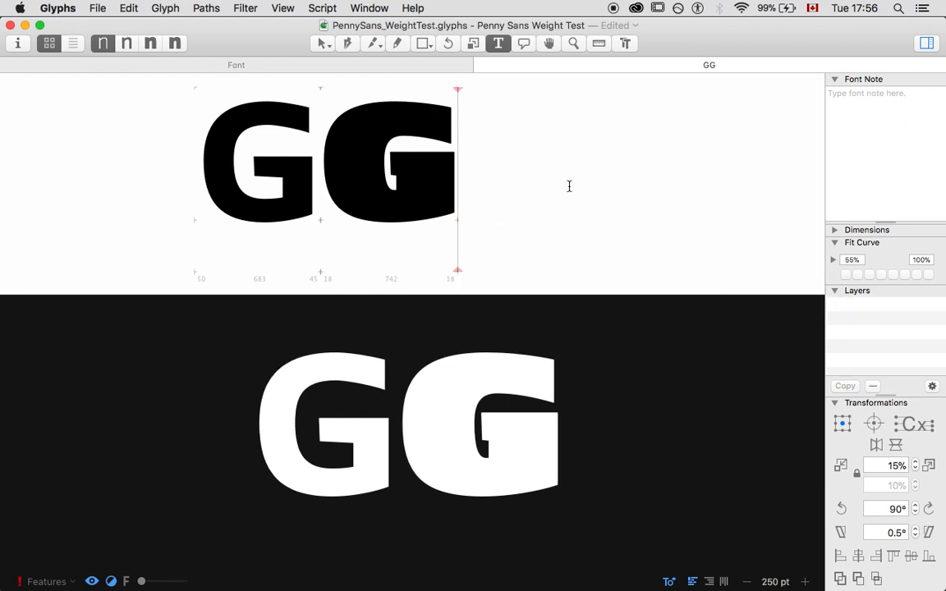
Try a third G in the Light layer beside the Bold and Ultra Bold ones, and remove it again.
{"action": "type", "text": "G"}
{"action": "key", "text": "shift+Left"}
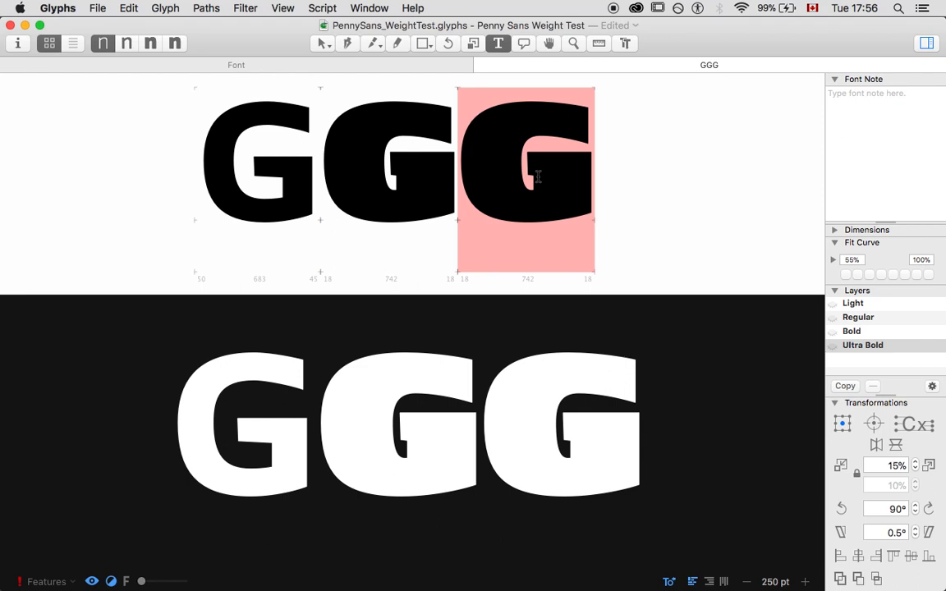
{"action": "left_click", "coordinate": [860, 305]}
{"action": "left_click", "coordinate": [605, 174]}
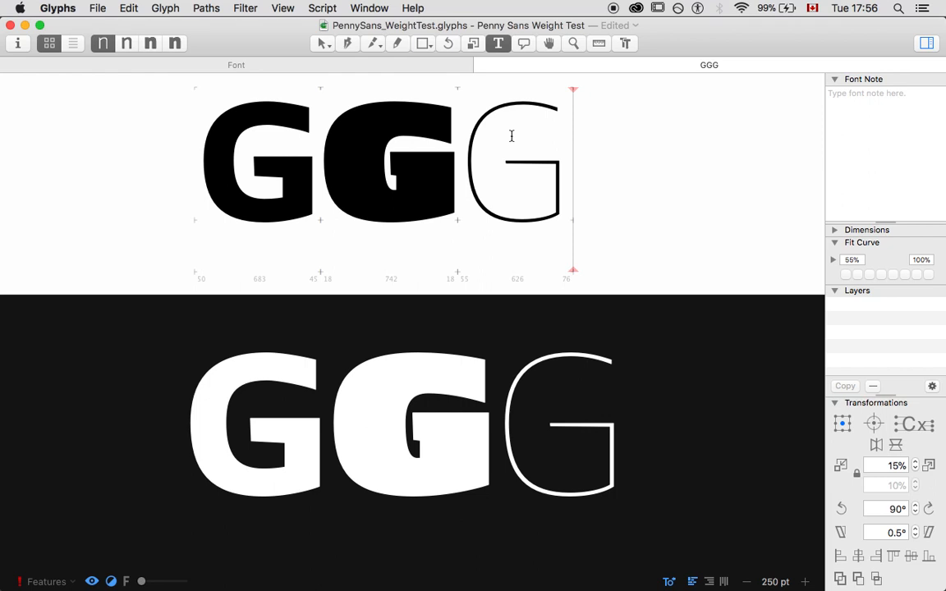
{"action": "key", "text": "BackSpace"}
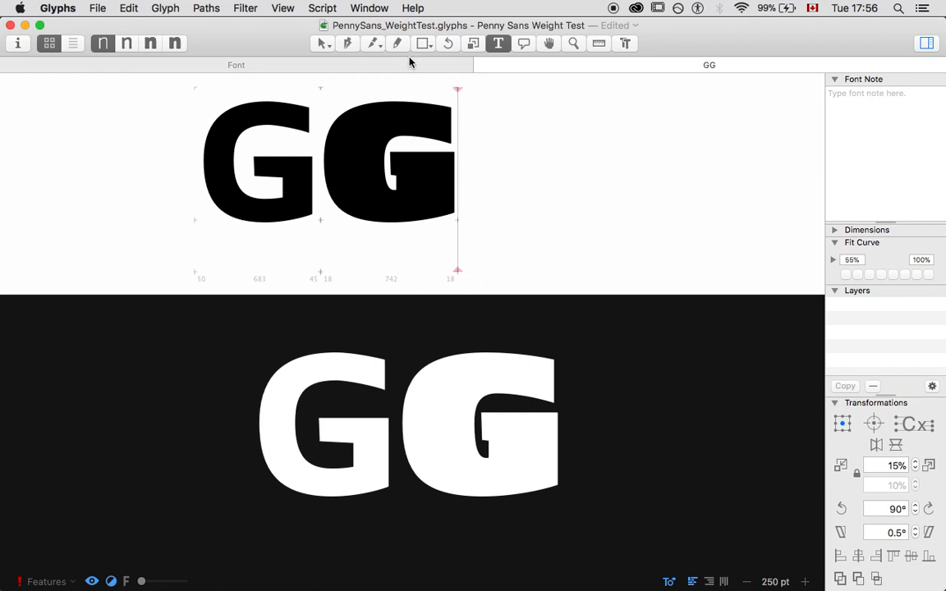
Replace the two G letters with two lowercase a letters and set the second one to the Ultra Bold layer.
{"action": "left_click", "coordinate": [325, 45]}
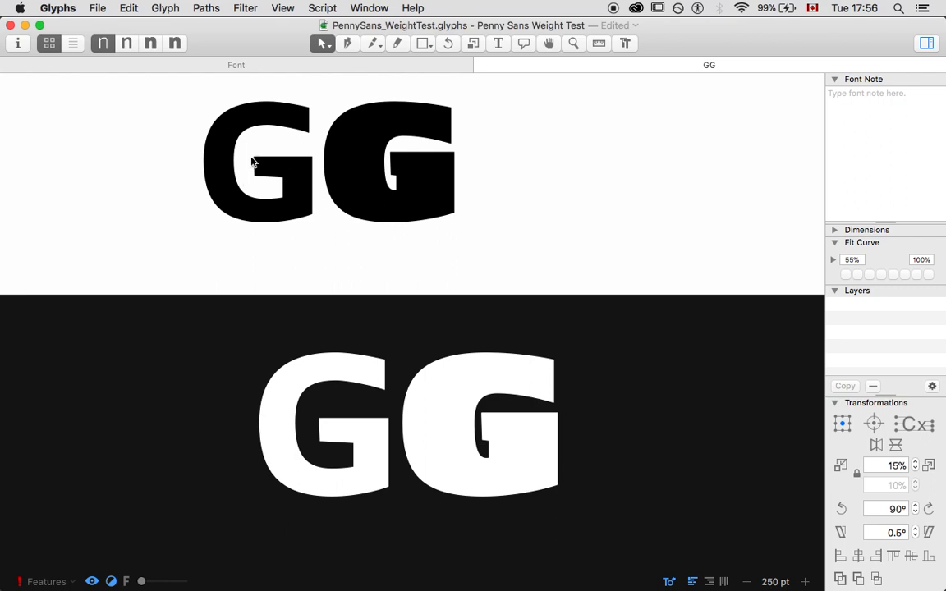
{"action": "key", "text": "t"}
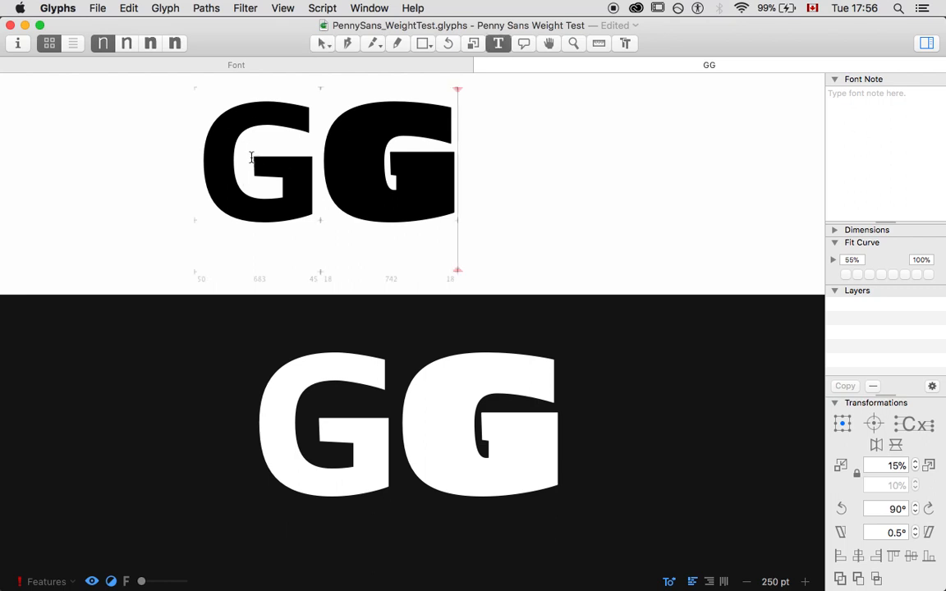
{"action": "key", "text": "BackSpace"}
{"action": "type", "text": "a"}
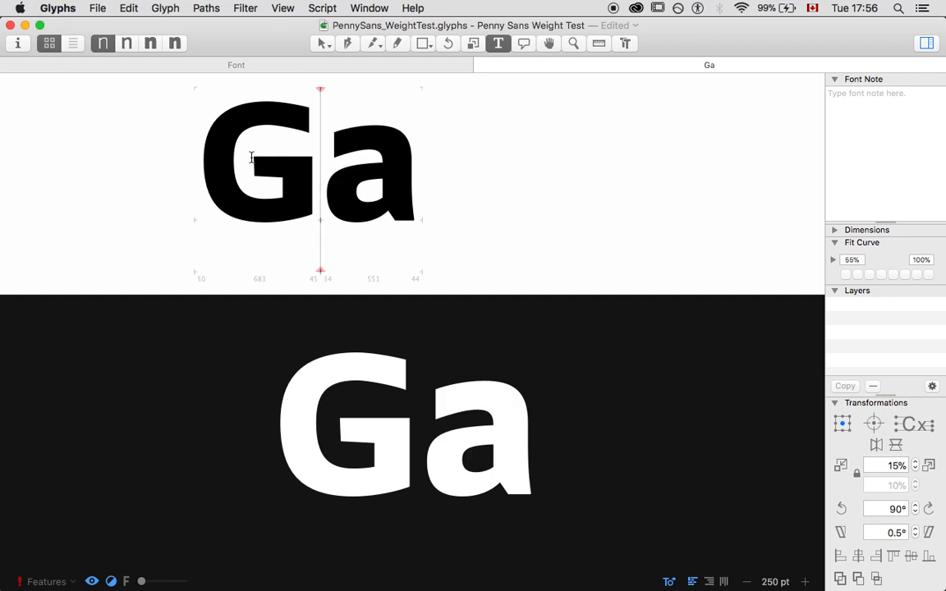
{"action": "key", "text": "Left"}
{"action": "key", "text": "BackSpace"}
{"action": "type", "text": "a"}
{"action": "key", "text": "shift+Right"}
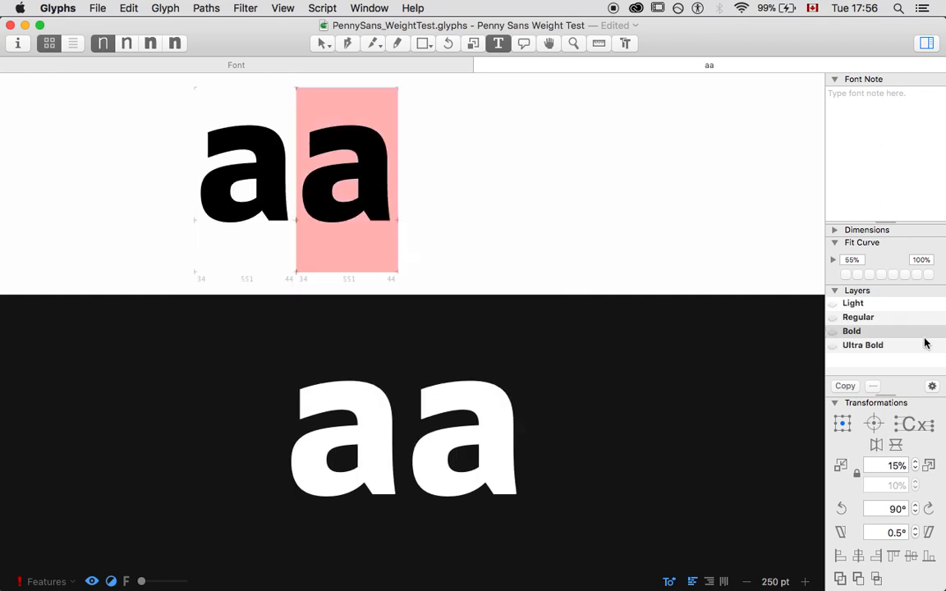
{"action": "left_click", "coordinate": [877, 345]}
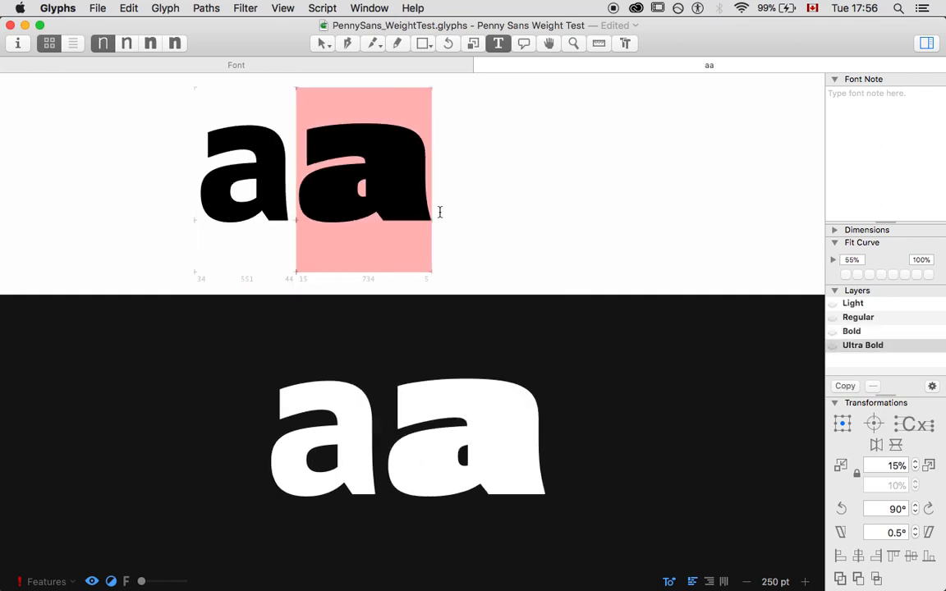
Insert two more a letters after the first one and set the second a to the Regular layer.
{"action": "left_click", "coordinate": [323, 44]}
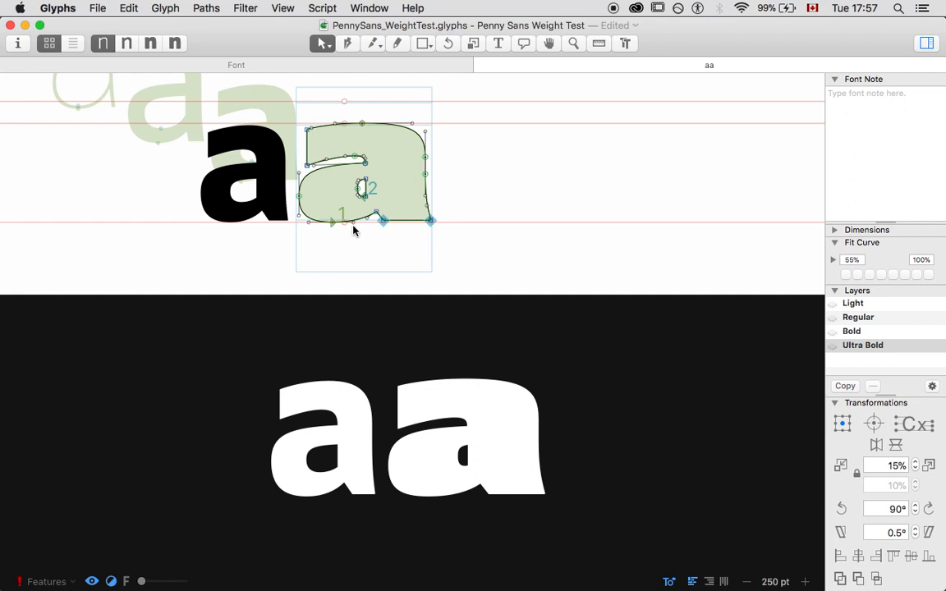
{"action": "key", "text": "space"}
{"action": "key", "text": "t"}
{"action": "left_click", "coordinate": [228, 171]}
{"action": "type", "text": "aa"}
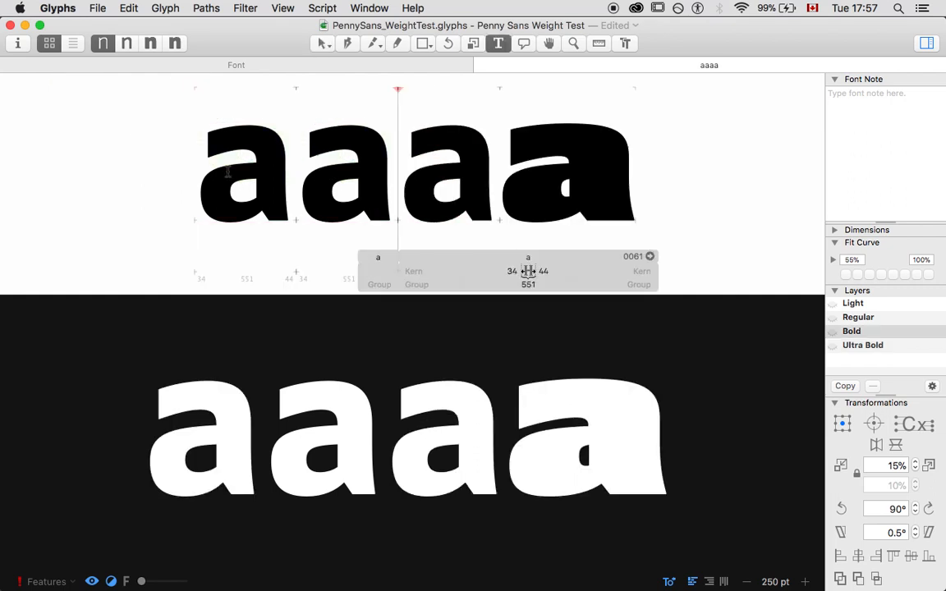
{"action": "key", "text": "shift+Left"}
{"action": "left_click", "coordinate": [865, 320]}
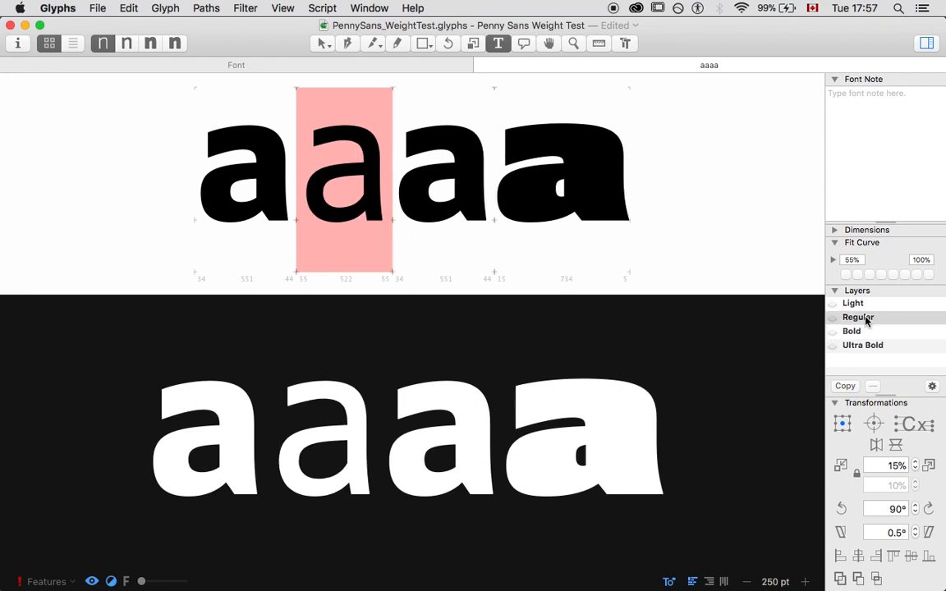
Set the first a to the Light layer and preview the row of four weights without the editing outlines.
{"action": "key", "text": "Left"}
{"action": "key", "text": "shift+Left"}
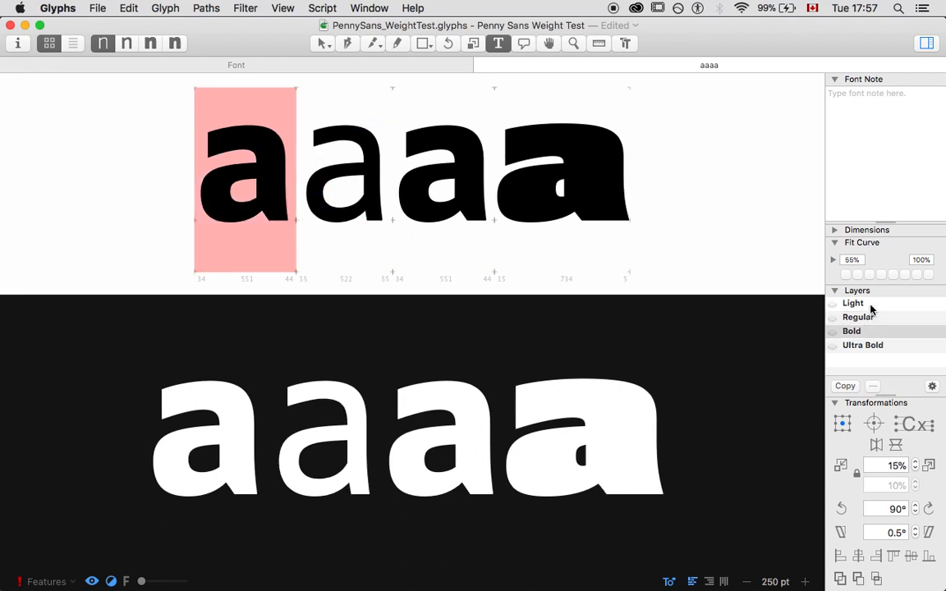
{"action": "left_click", "coordinate": [872, 305]}
{"action": "double_click", "coordinate": [248, 175]}
{"action": "key", "text": "space"}
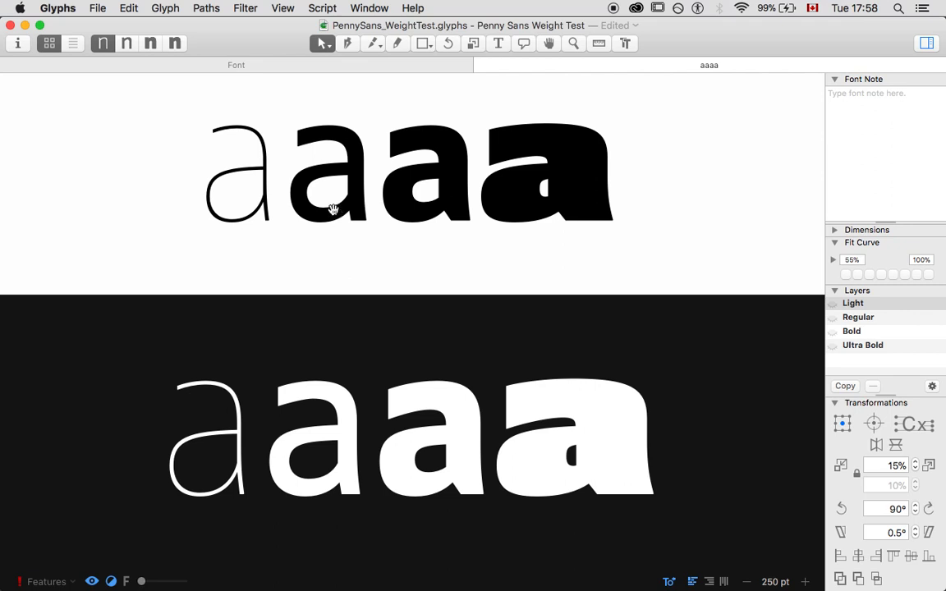
Delete the Regular and Bold a letters between the Light and Ultra Bold ones.
{"action": "key", "text": "t"}
{"action": "left_click", "coordinate": [450, 172]}
{"action": "key", "text": "BackSpace"}
{"action": "key", "text": "BackSpace"}
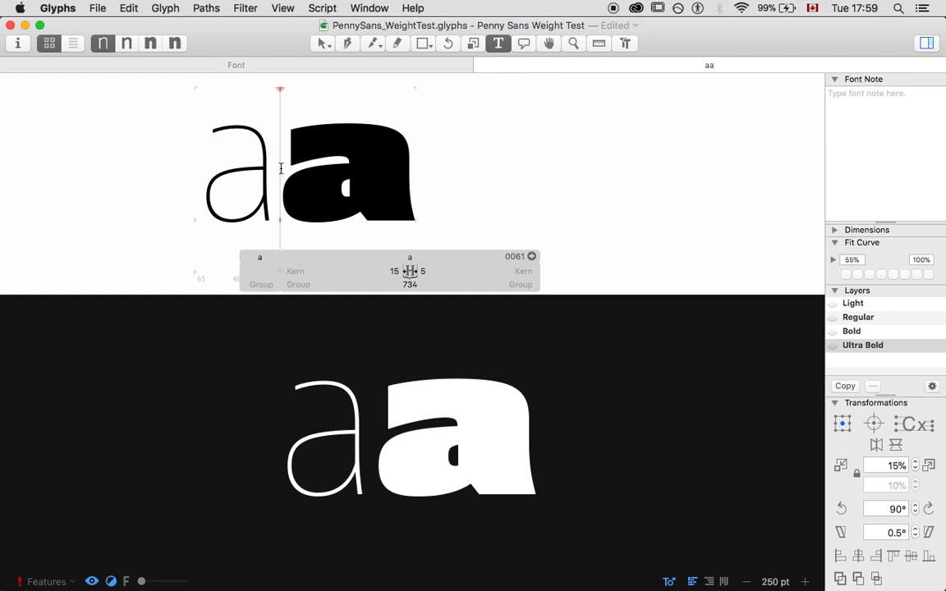
Minimize the Penny Sans Weight Test and Sérgio Sans windows and open the font information of Serif Test font.
{"action": "left_click", "coordinate": [23, 26]}
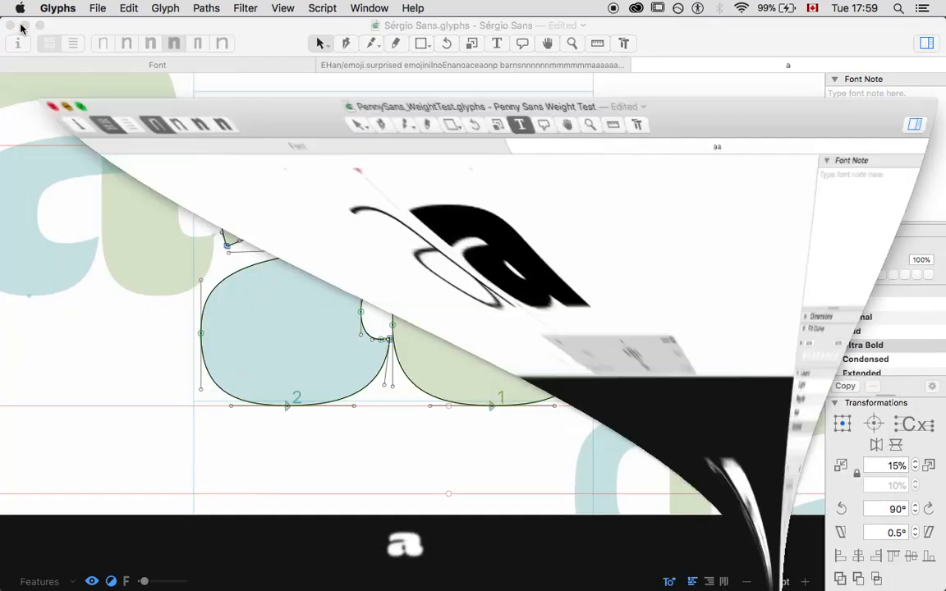
{"action": "left_click", "coordinate": [25, 26]}
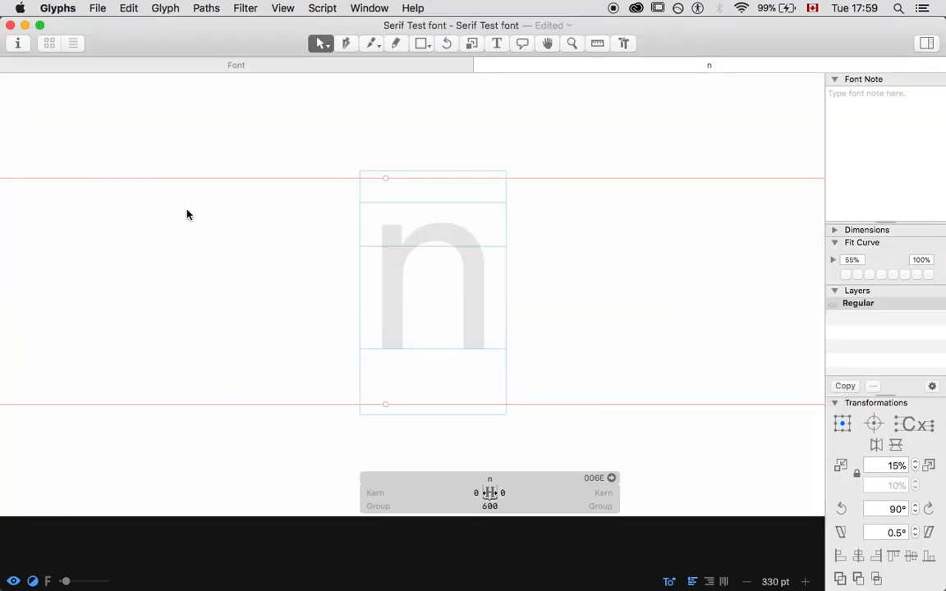
{"action": "left_click", "coordinate": [17, 45]}
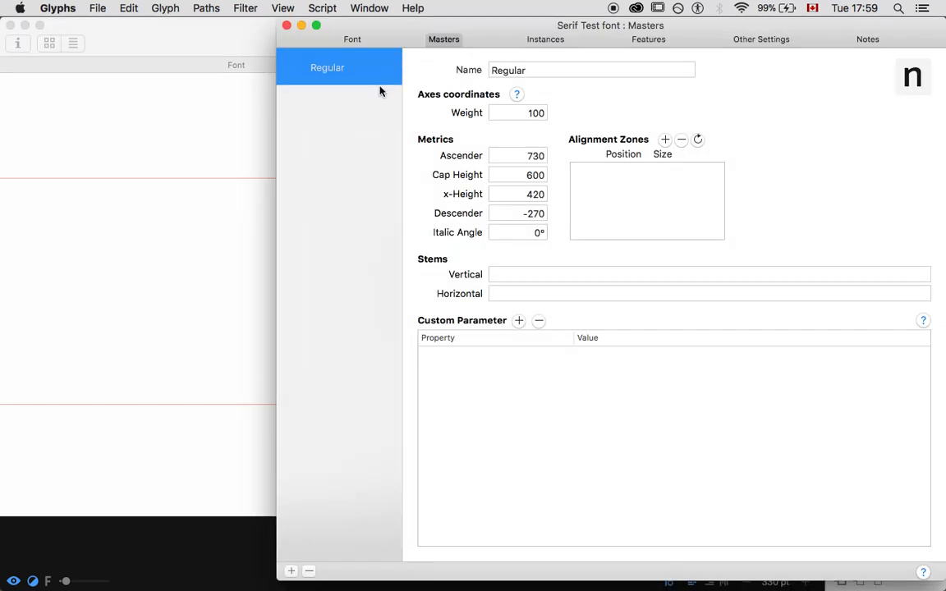
Add an Axes custom parameter to the font with a Weight axis and view the master's axes coordinates.
{"action": "left_click", "coordinate": [353, 40]}
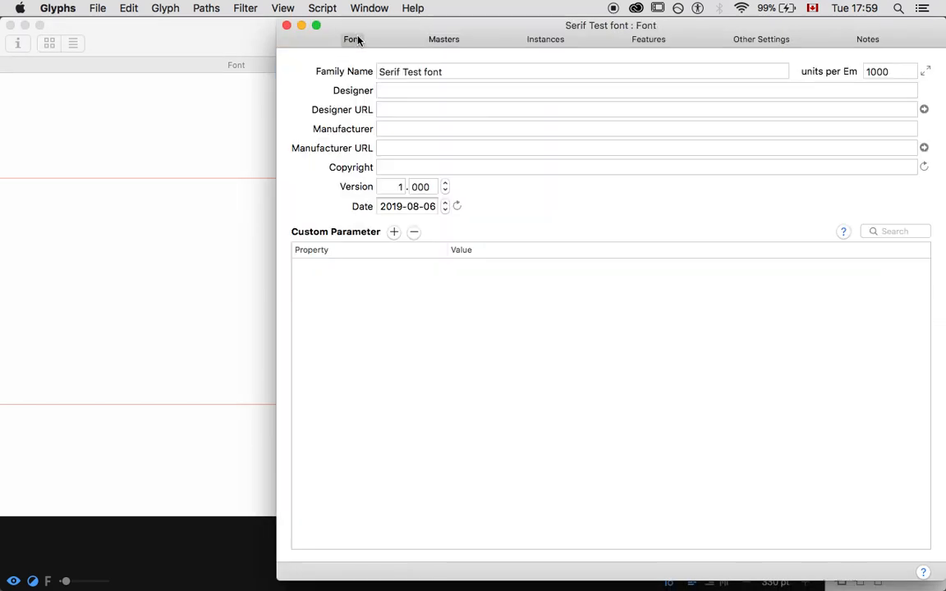
{"action": "left_click", "coordinate": [394, 232]}
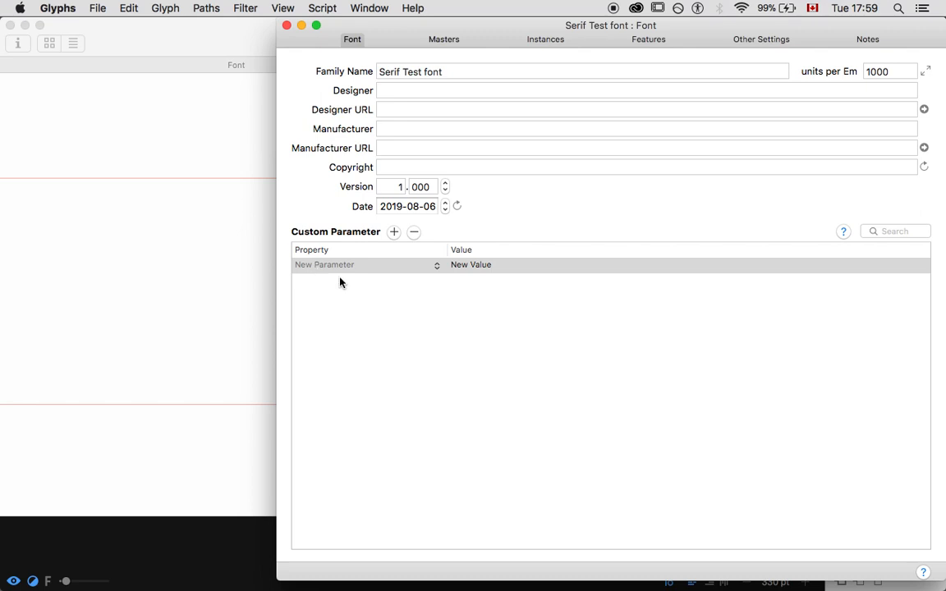
{"action": "left_click", "coordinate": [436, 266]}
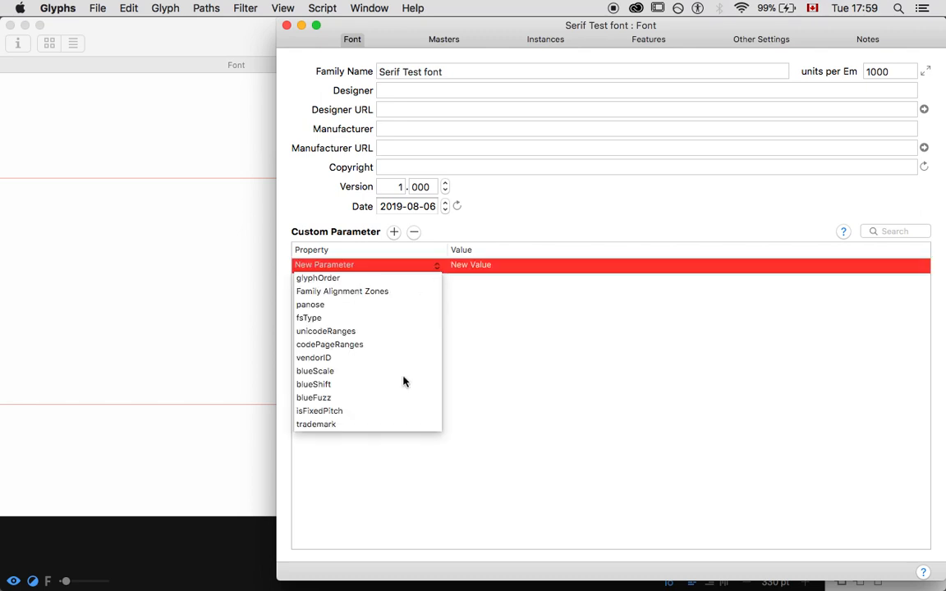
{"action": "scroll", "coordinate": [403, 381], "scroll_direction": "down", "scroll_amount": 3}
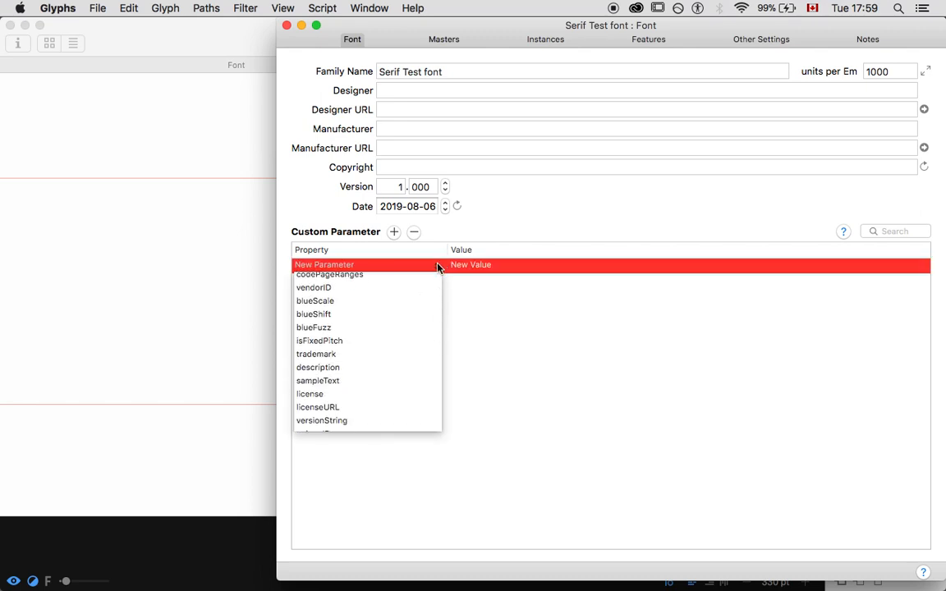
{"action": "scroll", "coordinate": [395, 376], "scroll_direction": "down", "scroll_amount": 10}
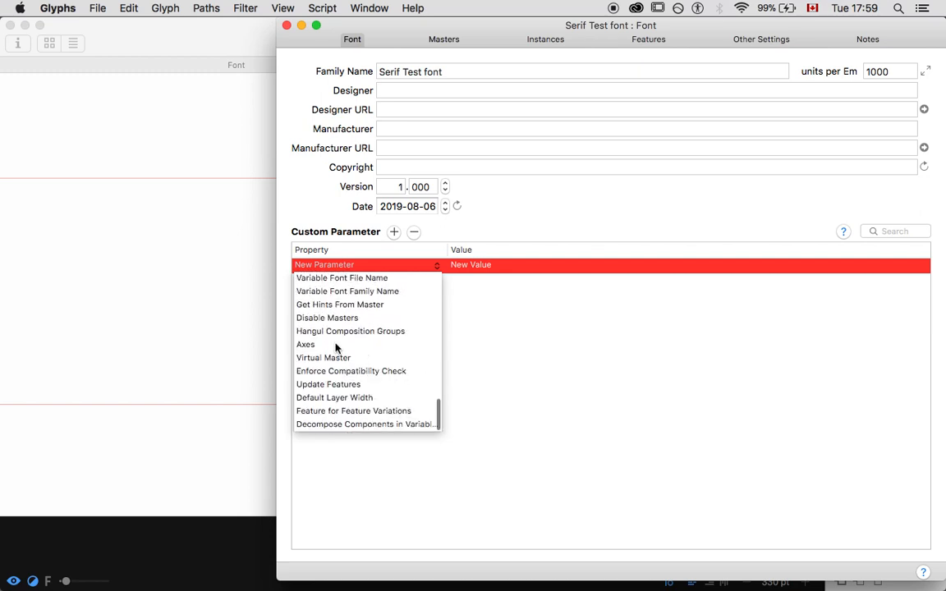
{"action": "left_click", "coordinate": [304, 344]}
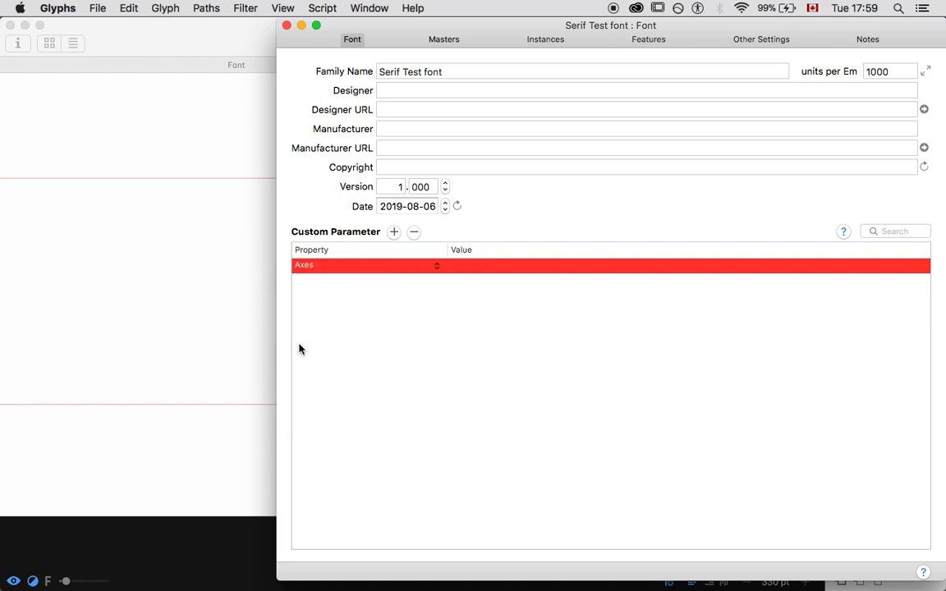
{"action": "left_click", "coordinate": [468, 268]}
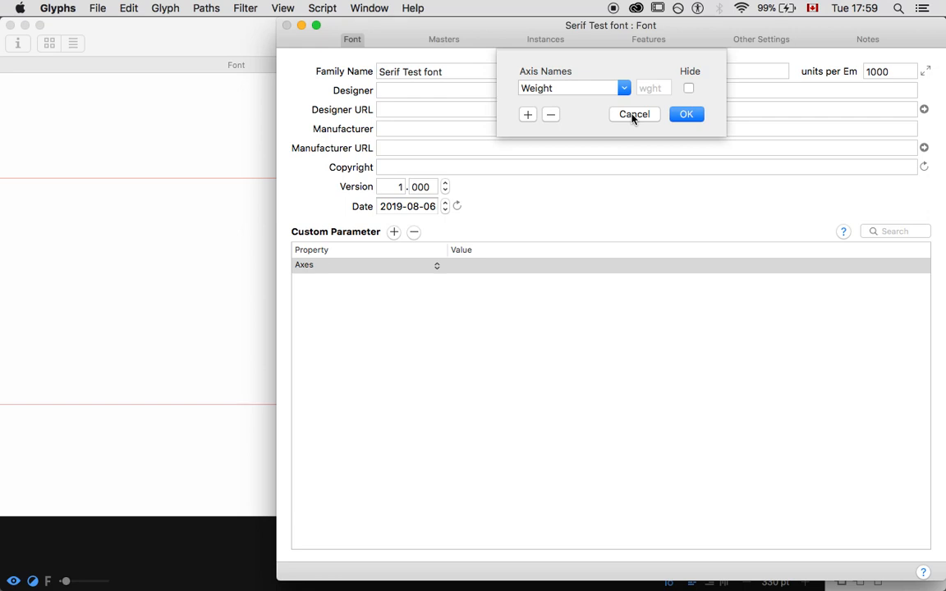
{"action": "left_click", "coordinate": [684, 114]}
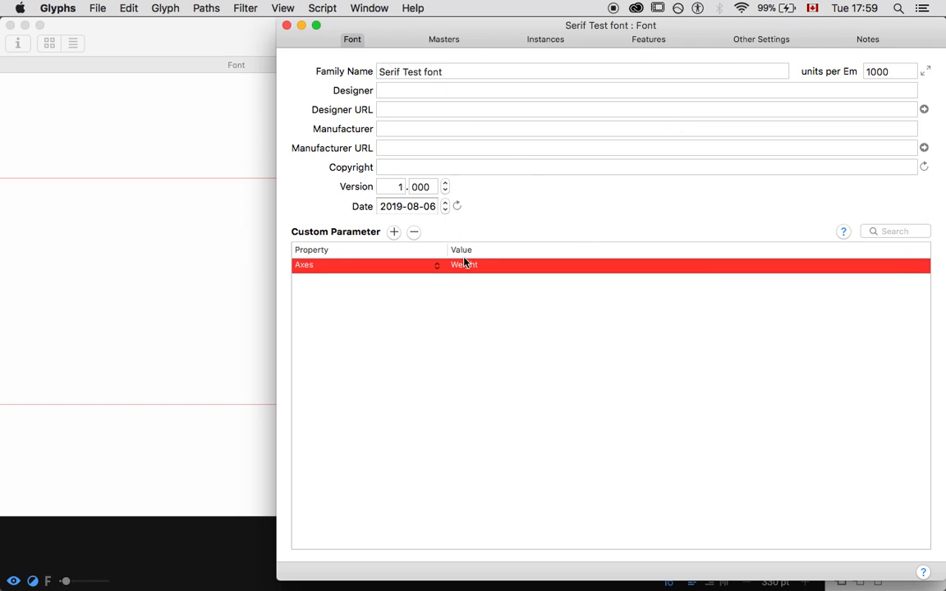
{"action": "left_click", "coordinate": [443, 40]}
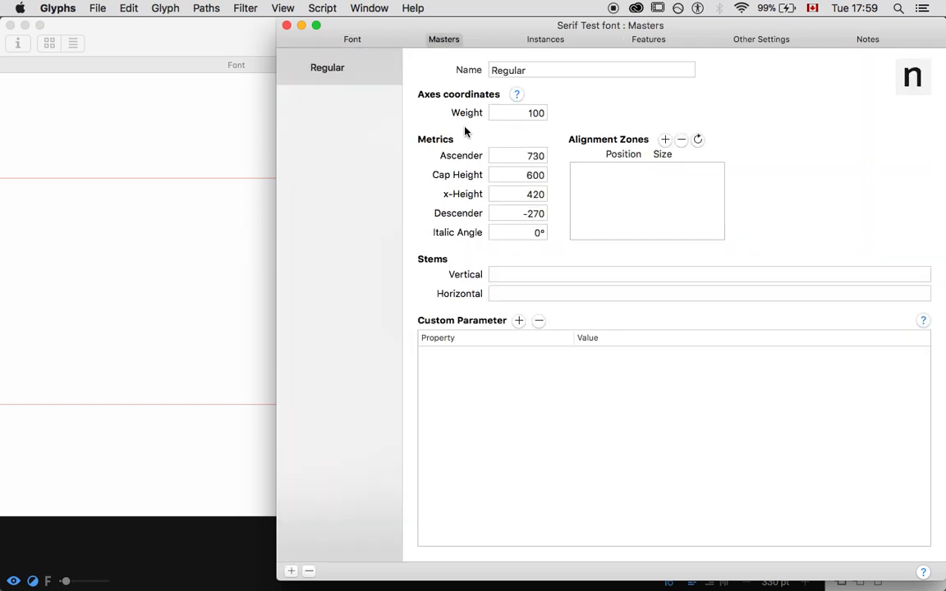
Add Optical size as a second axis in the Axes parameter and view the Regular master's axes coordinates.
{"action": "left_click", "coordinate": [349, 39]}
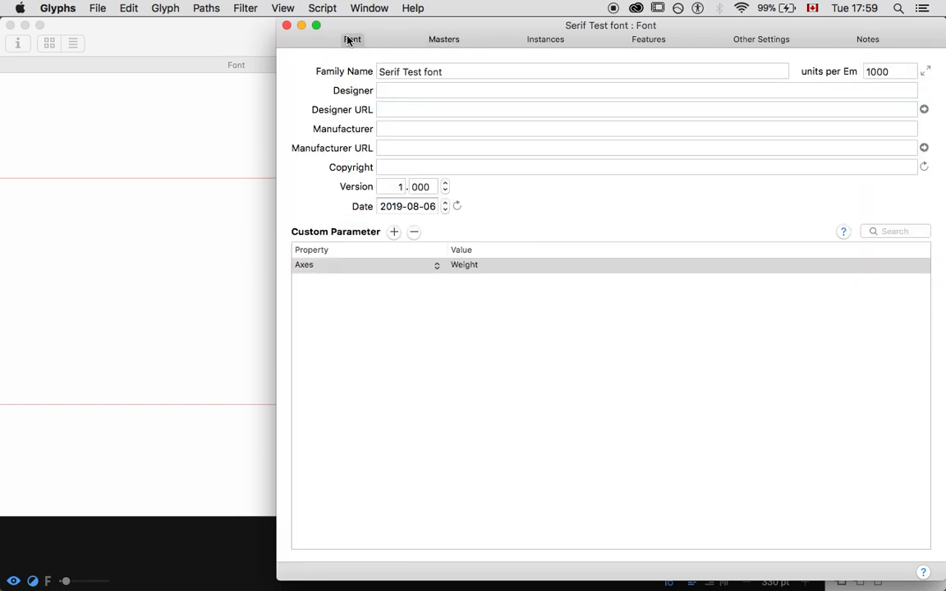
{"action": "double_click", "coordinate": [465, 268]}
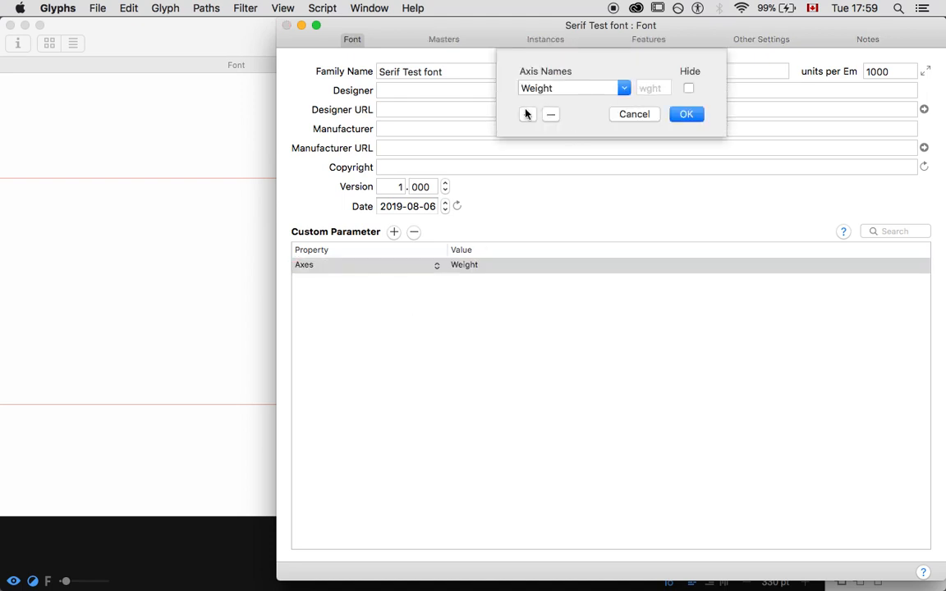
{"action": "left_click", "coordinate": [528, 114]}
{"action": "left_click", "coordinate": [624, 108]}
{"action": "left_click", "coordinate": [548, 170]}
{"action": "left_click", "coordinate": [694, 133]}
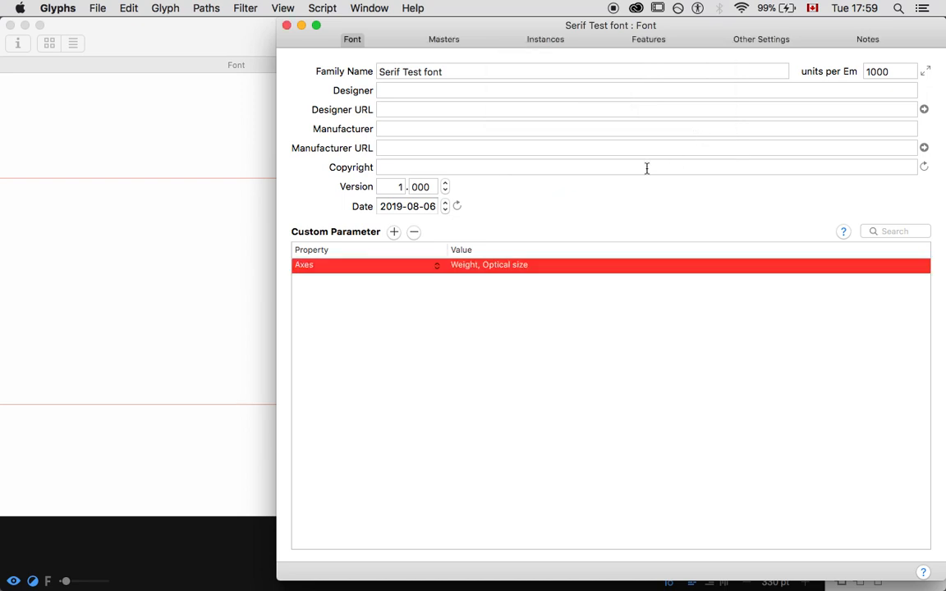
{"action": "left_click", "coordinate": [450, 43]}
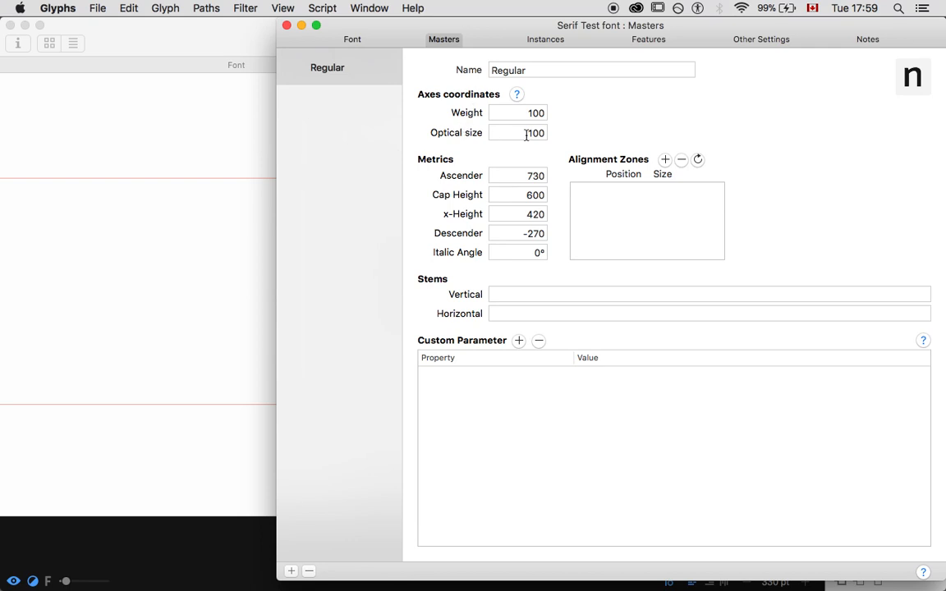
Remove the Optical size axis from the font's Axes parameter.
{"action": "left_click", "coordinate": [355, 40]}
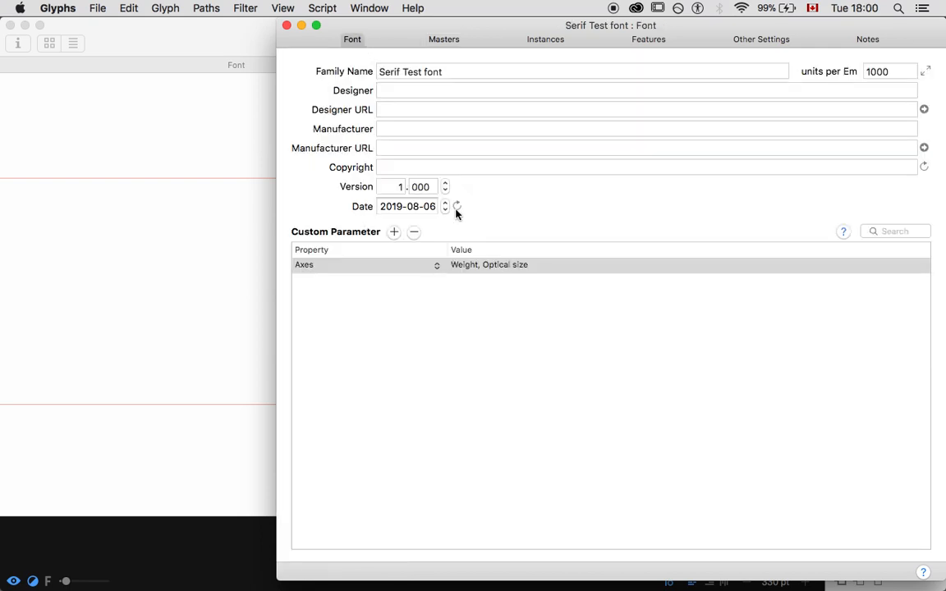
{"action": "double_click", "coordinate": [496, 266]}
{"action": "left_click", "coordinate": [526, 116]}
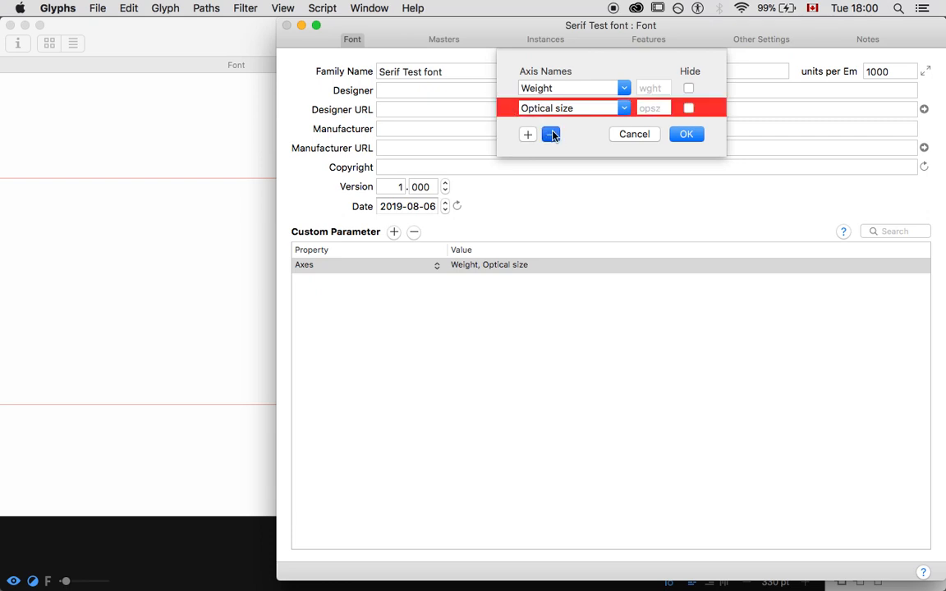
{"action": "left_click", "coordinate": [551, 134]}
{"action": "left_click", "coordinate": [685, 114]}
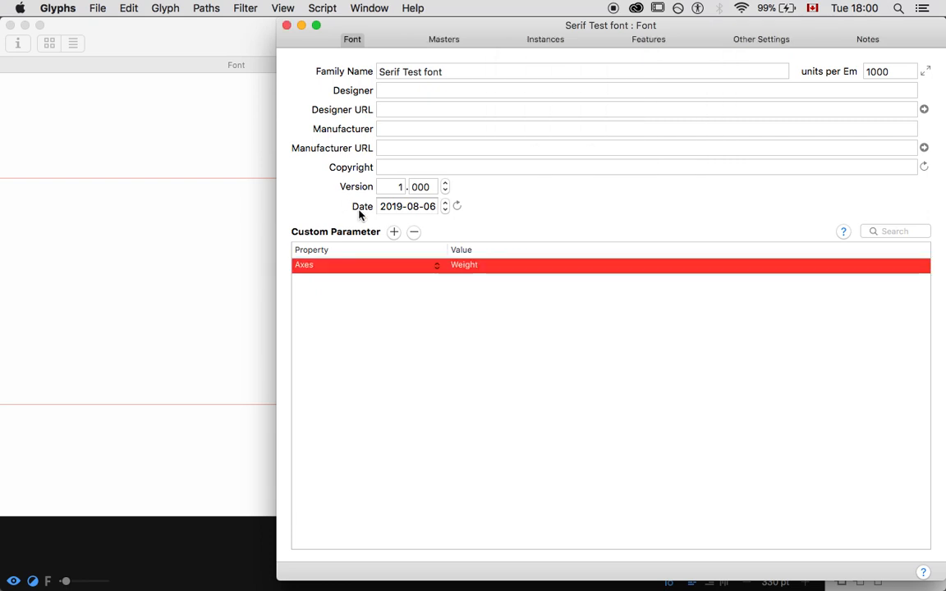
Add the Enforce Compatibility Check custom parameter to the font.
{"action": "left_click", "coordinate": [395, 231]}
{"action": "left_click", "coordinate": [404, 281]}
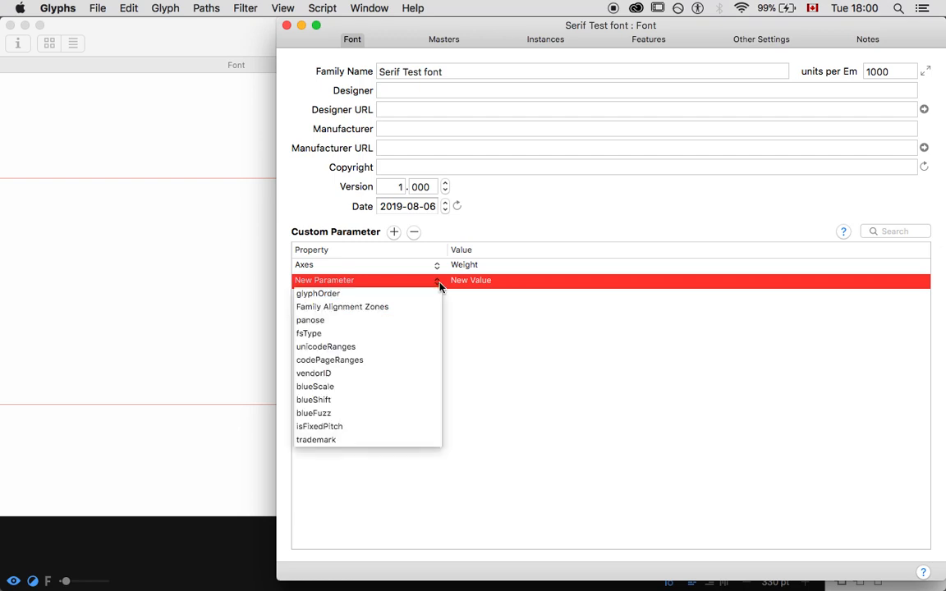
{"action": "scroll", "coordinate": [400, 316], "scroll_direction": "down", "scroll_amount": 15}
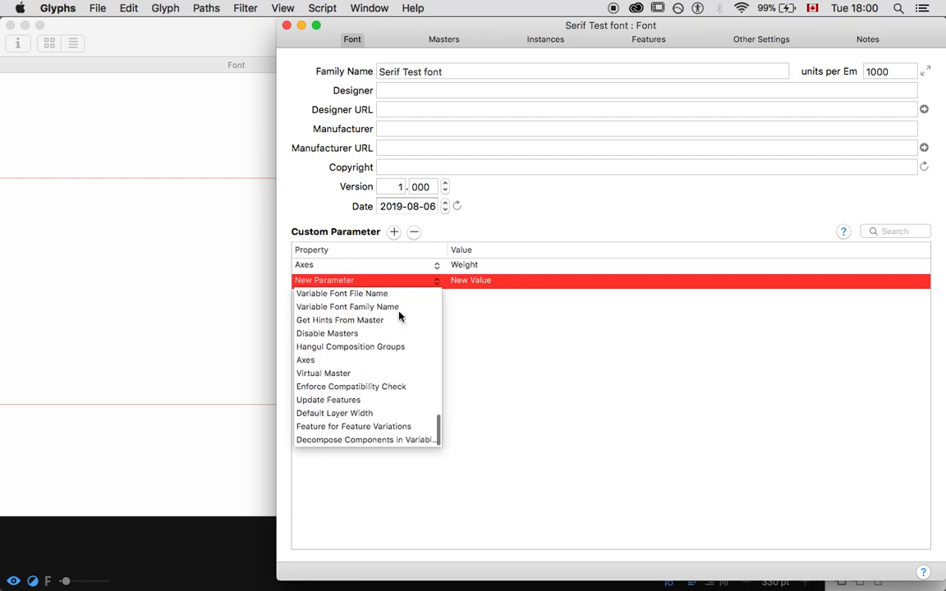
{"action": "left_click", "coordinate": [342, 387]}
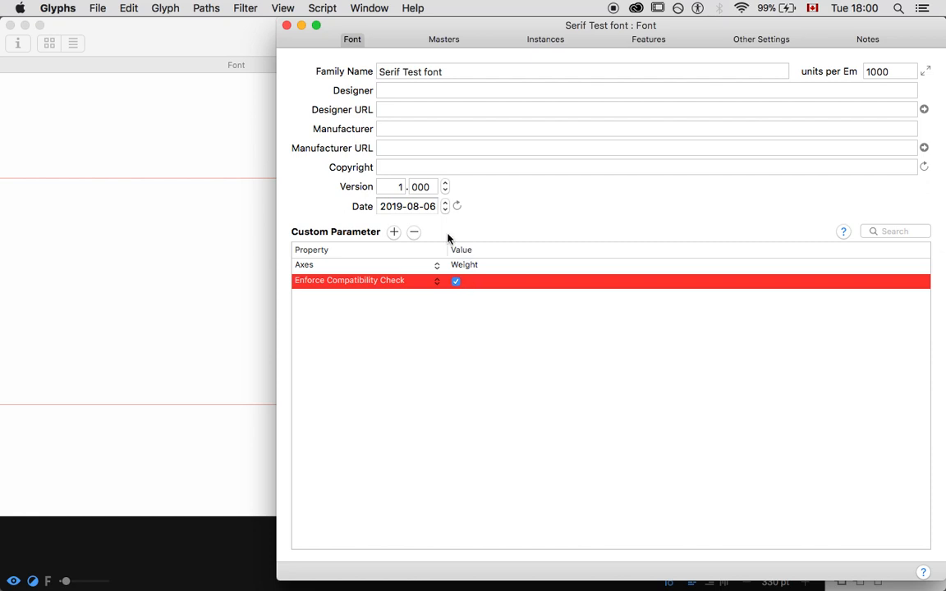
Add a Variable Font Origin custom parameter to the font and set it to the Regular master.
{"action": "left_click", "coordinate": [394, 234]}
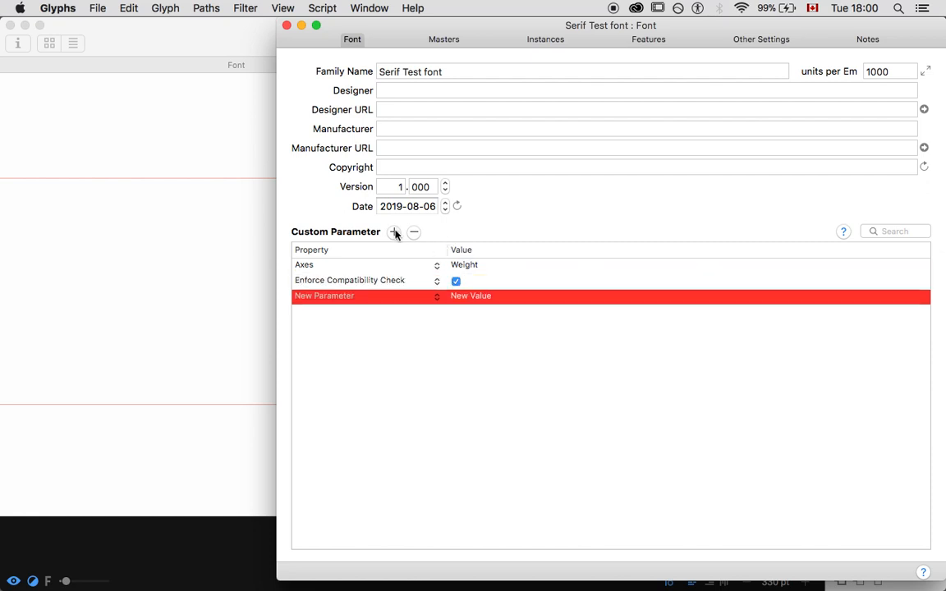
{"action": "left_click", "coordinate": [436, 297]}
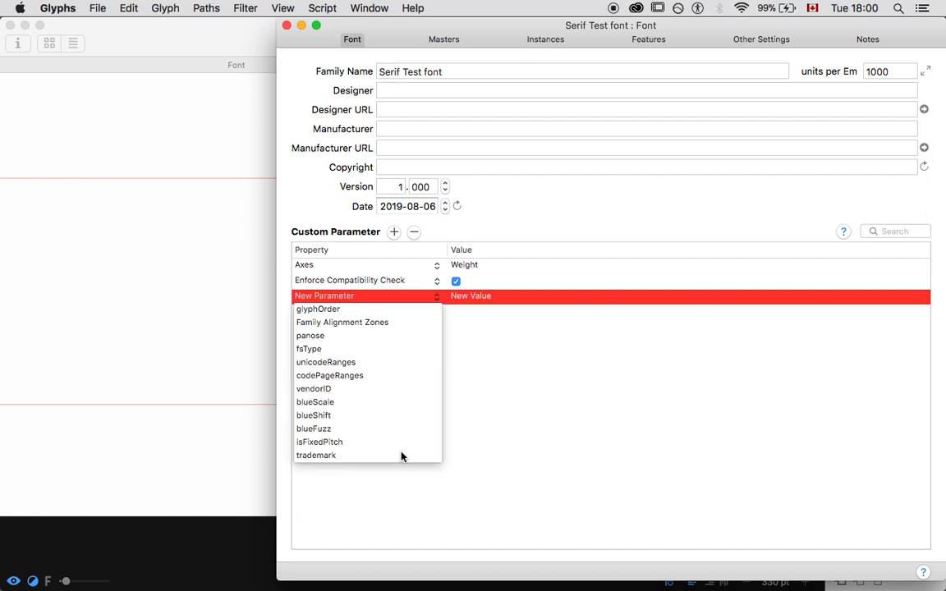
{"action": "scroll", "coordinate": [398, 446], "scroll_direction": "down", "scroll_amount": 20}
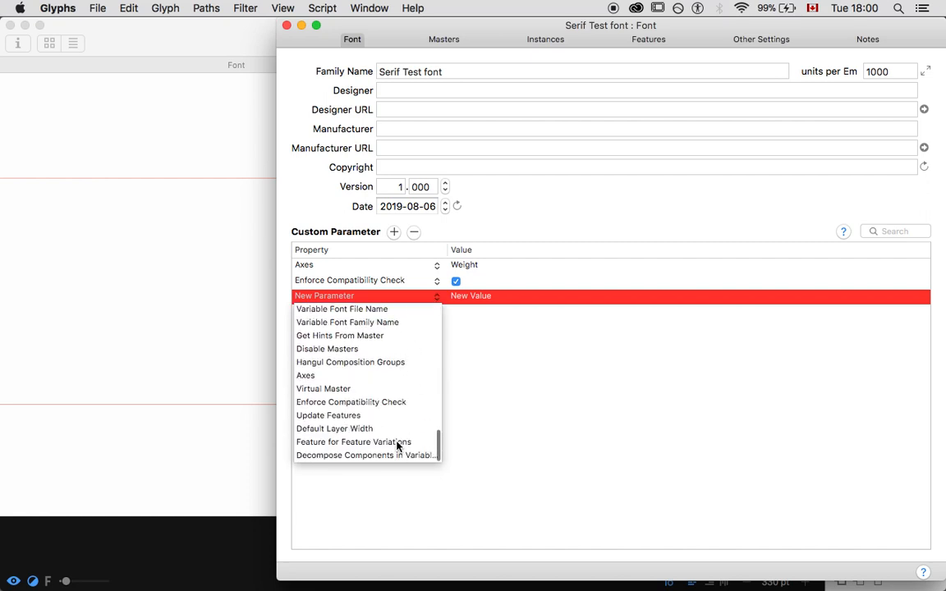
{"action": "scroll", "coordinate": [365, 398], "scroll_direction": "up", "scroll_amount": 3}
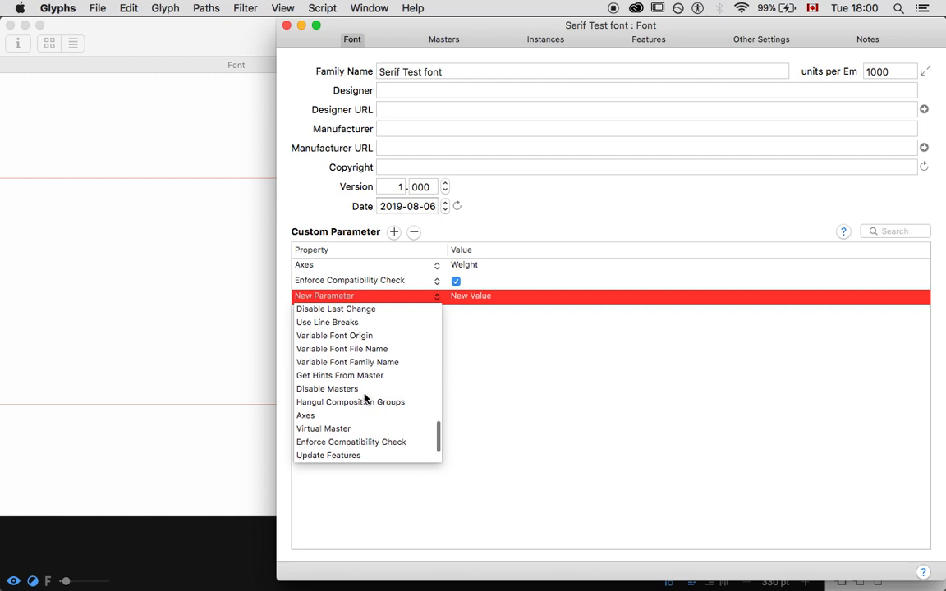
{"action": "left_click", "coordinate": [321, 336]}
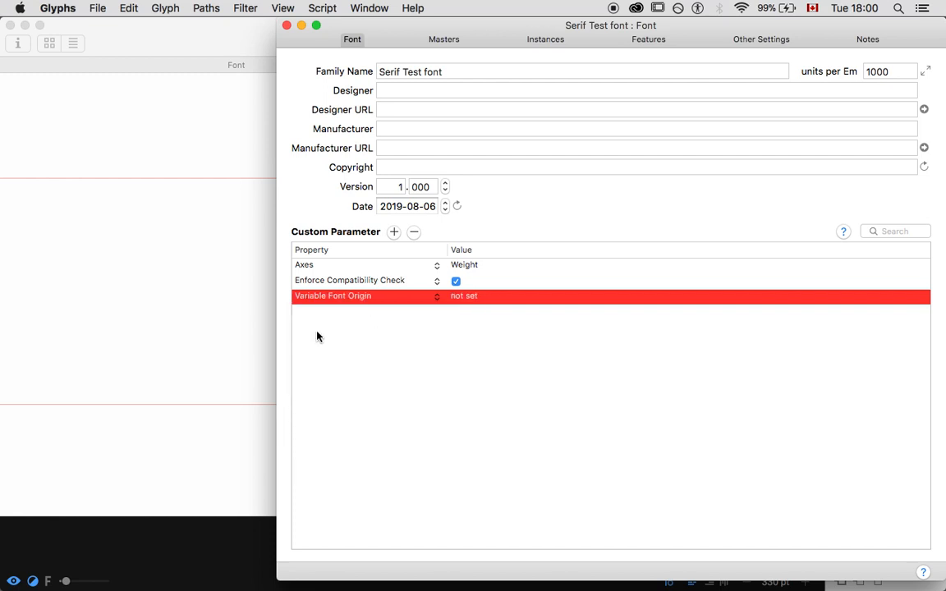
{"action": "double_click", "coordinate": [467, 298]}
{"action": "left_click", "coordinate": [679, 74]}
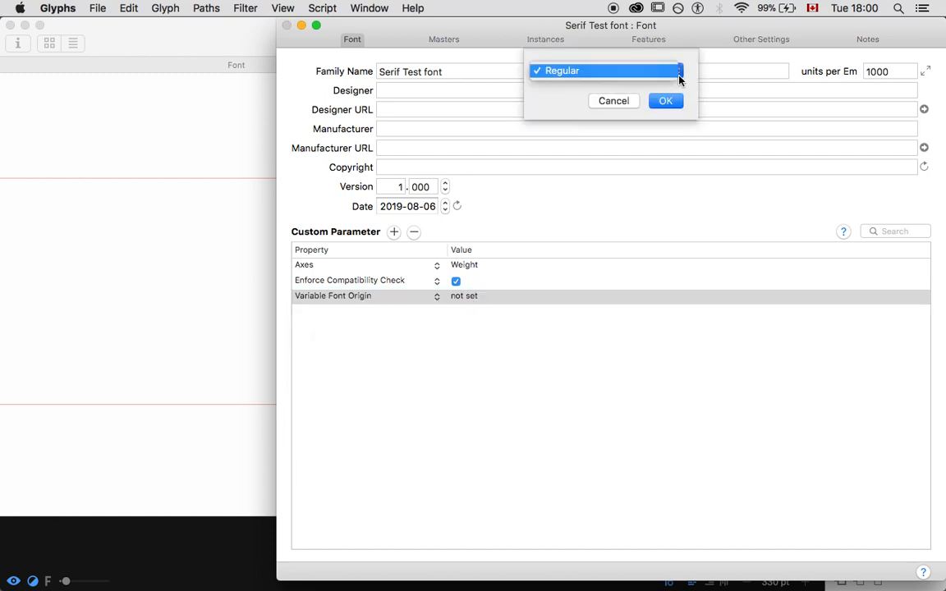
{"action": "left_click", "coordinate": [692, 86]}
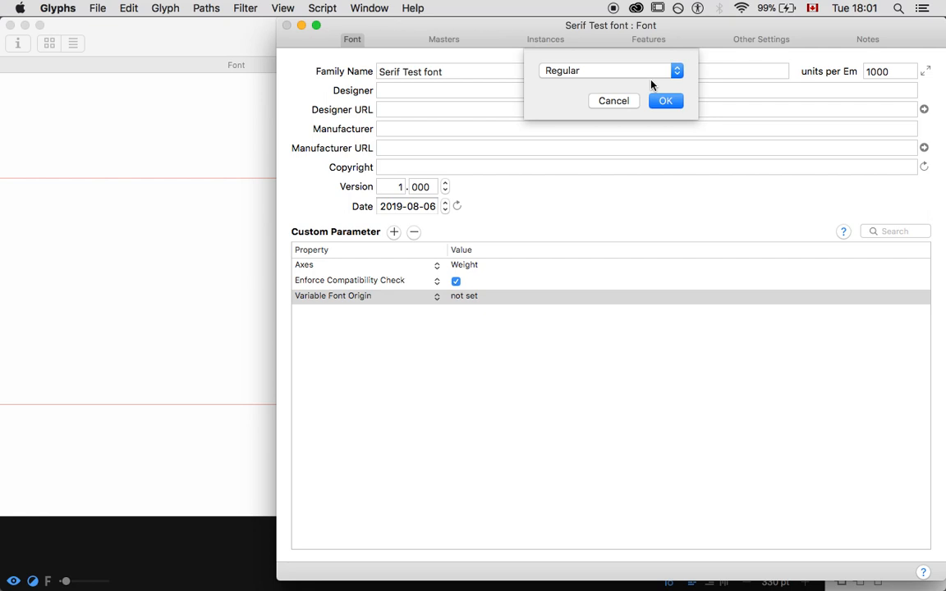
{"action": "left_click", "coordinate": [666, 101]}
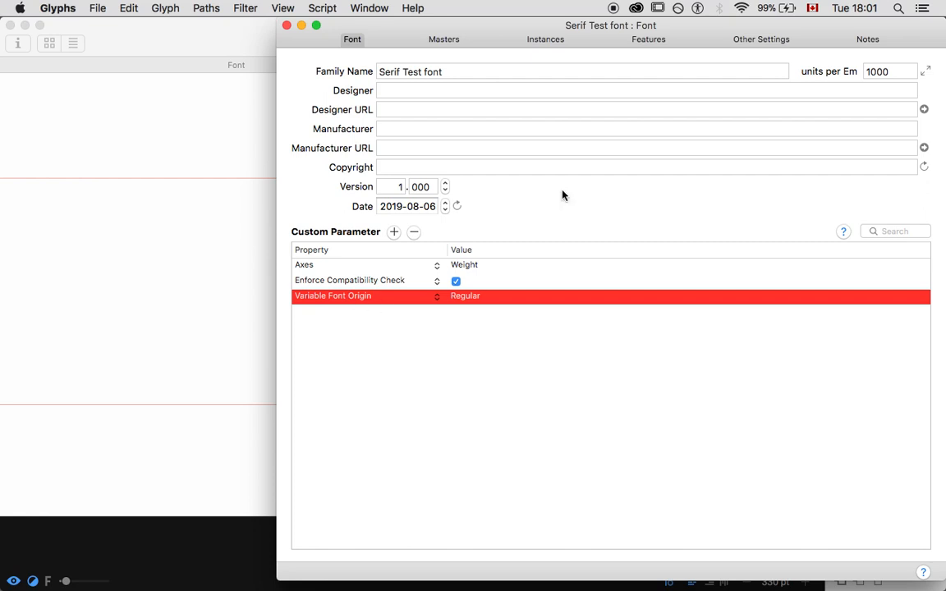
Review the Regular master's metrics, from the ascender and cap height to the x-height and descender.
{"action": "left_click", "coordinate": [442, 41]}
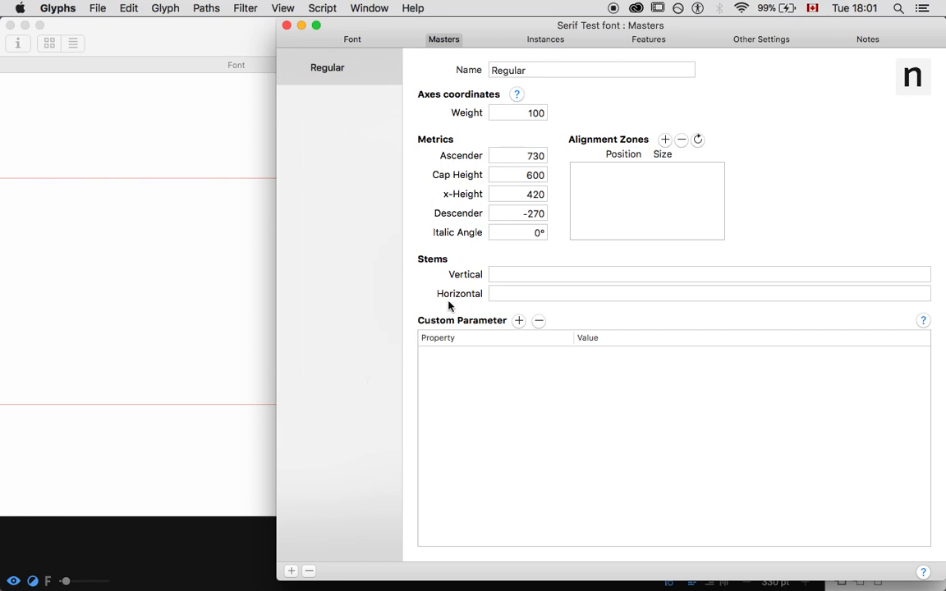
{"action": "left_click", "coordinate": [525, 155]}
{"action": "left_click", "coordinate": [514, 175]}
{"action": "key", "text": "Tab"}
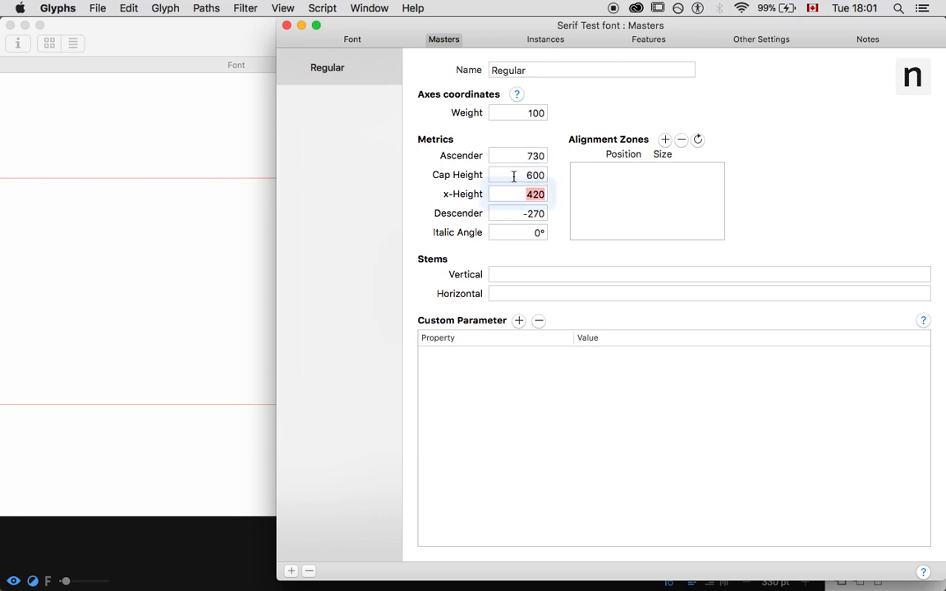
{"action": "key", "text": "Tab"}
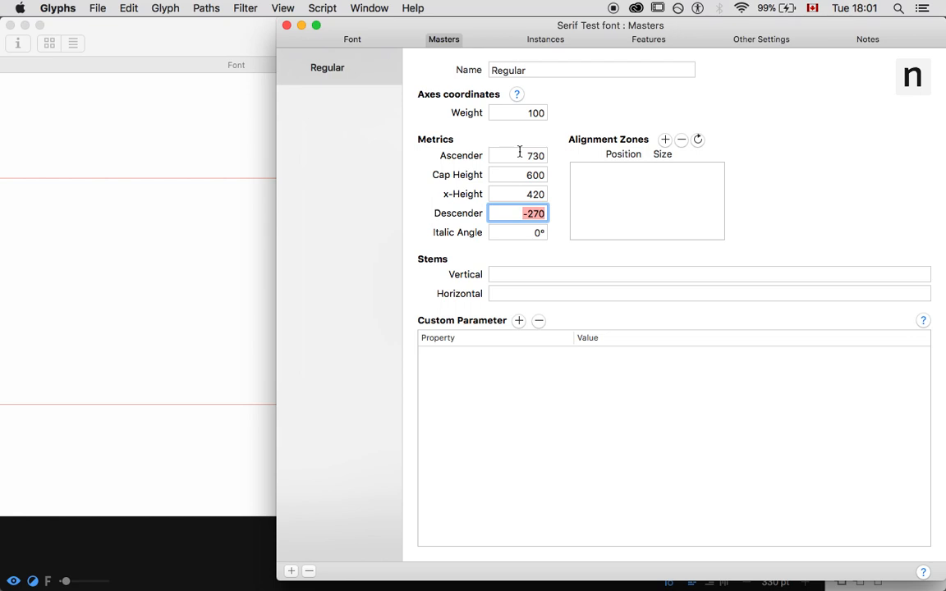
{"action": "left_click", "coordinate": [303, 228]}
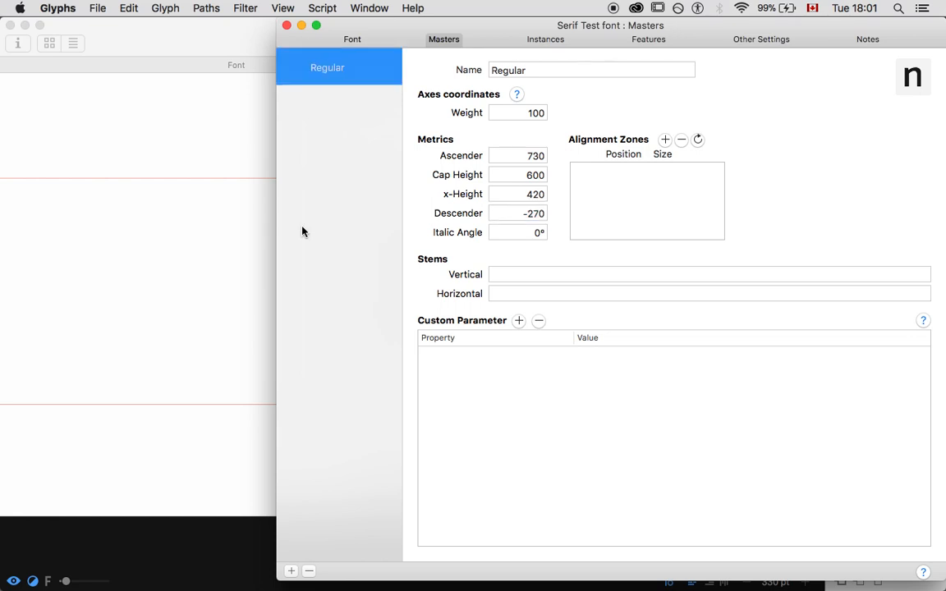
Switch to the Penny Sans Weight Test window and examine the Light a beside the Ultra Bold a.
{"action": "left_click", "coordinate": [290, 571]}
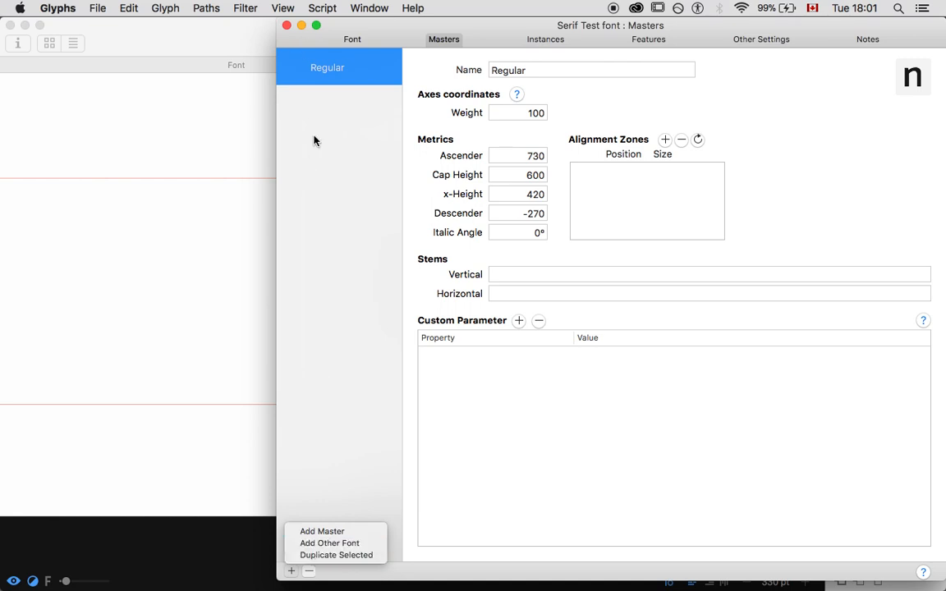
{"action": "left_click", "coordinate": [282, 125]}
{"action": "mouse_move", "coordinate": [762, 573]}
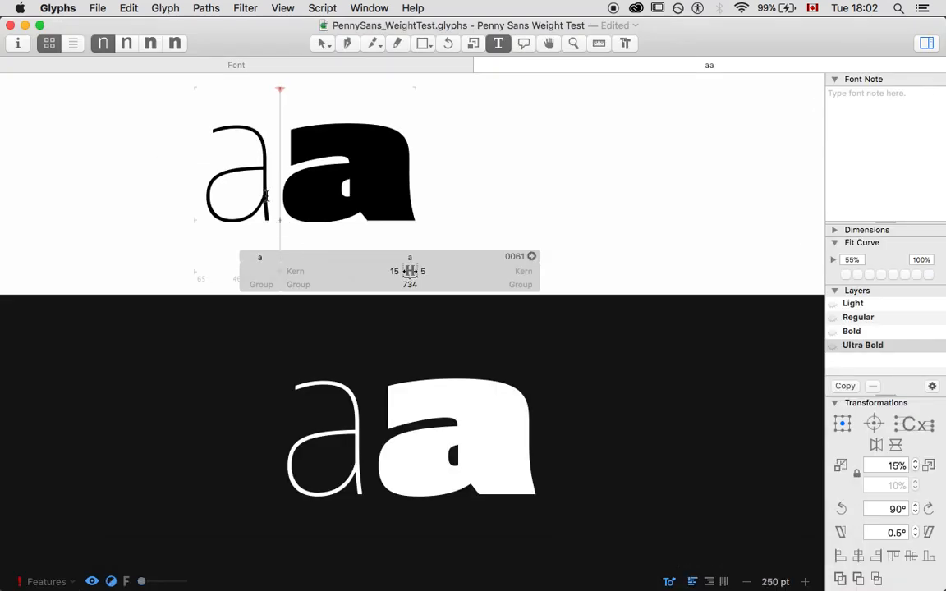
{"action": "left_click_drag", "start_coordinate": [264, 193], "coordinate": [218, 185]}
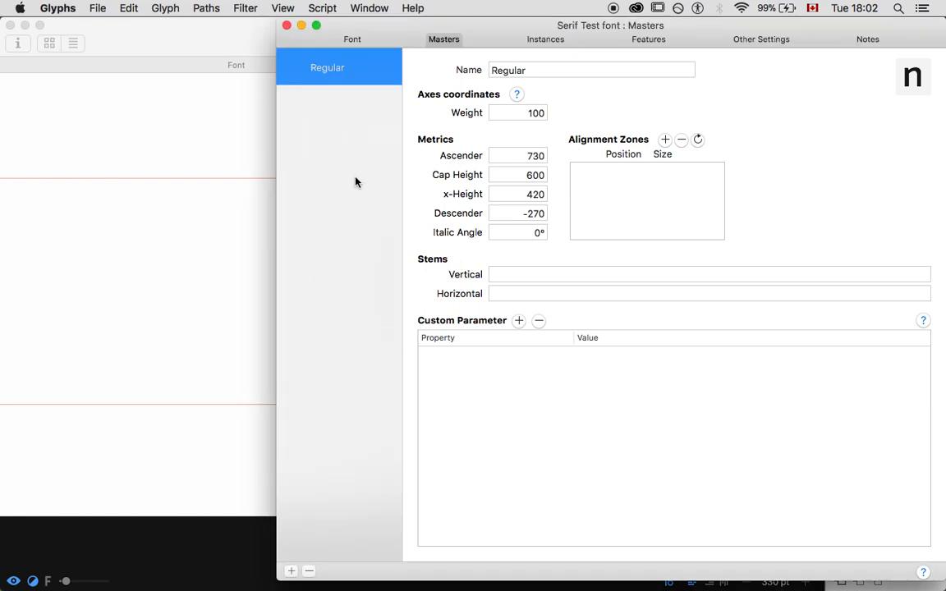
Duplicate the Regular master and set the original Regular master's Weight axis coordinate to 400.
{"action": "left_click", "coordinate": [293, 573]}
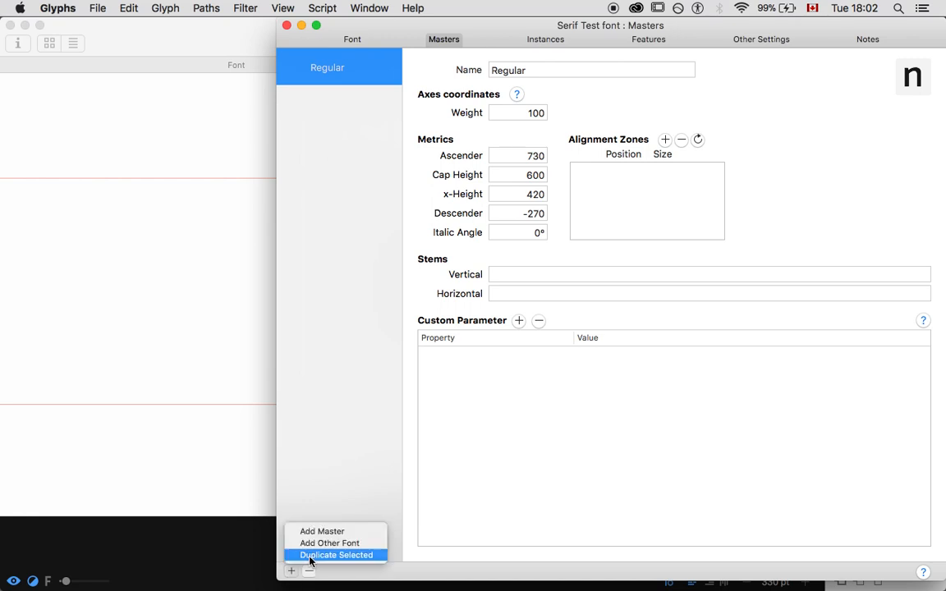
{"action": "left_click", "coordinate": [310, 556]}
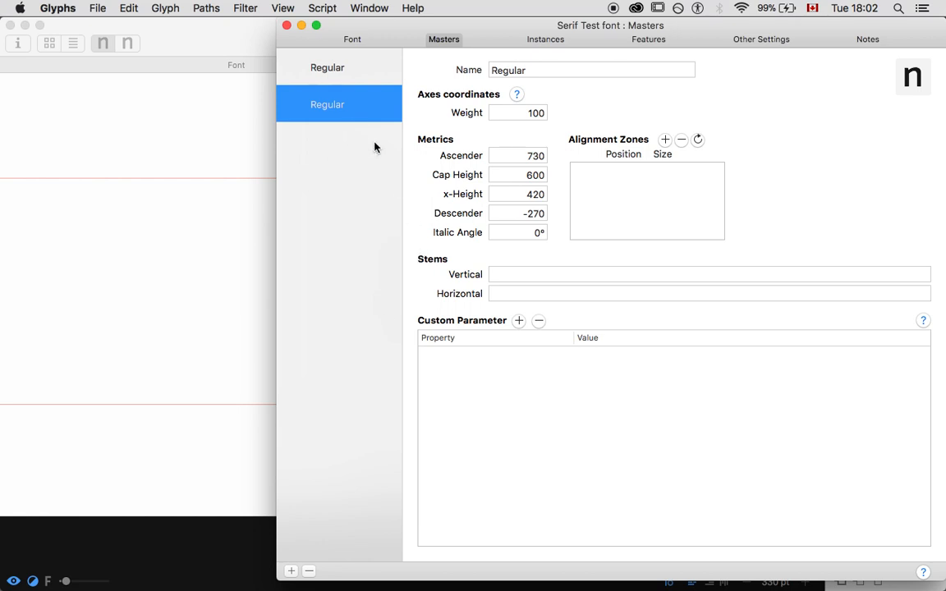
{"action": "left_click", "coordinate": [317, 76]}
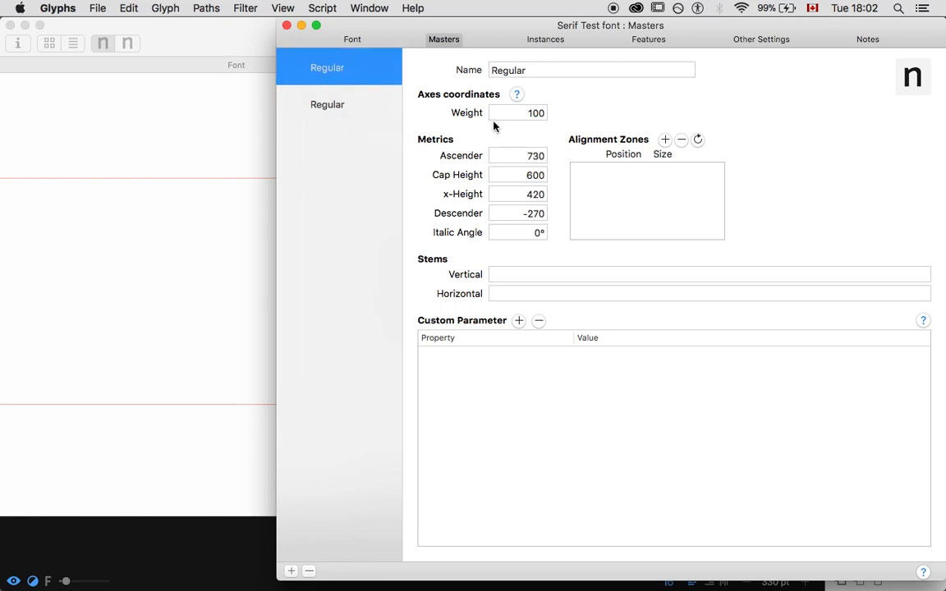
{"action": "left_click", "coordinate": [513, 113]}
{"action": "double_click", "coordinate": [513, 112]}
{"action": "type", "text": "400"}
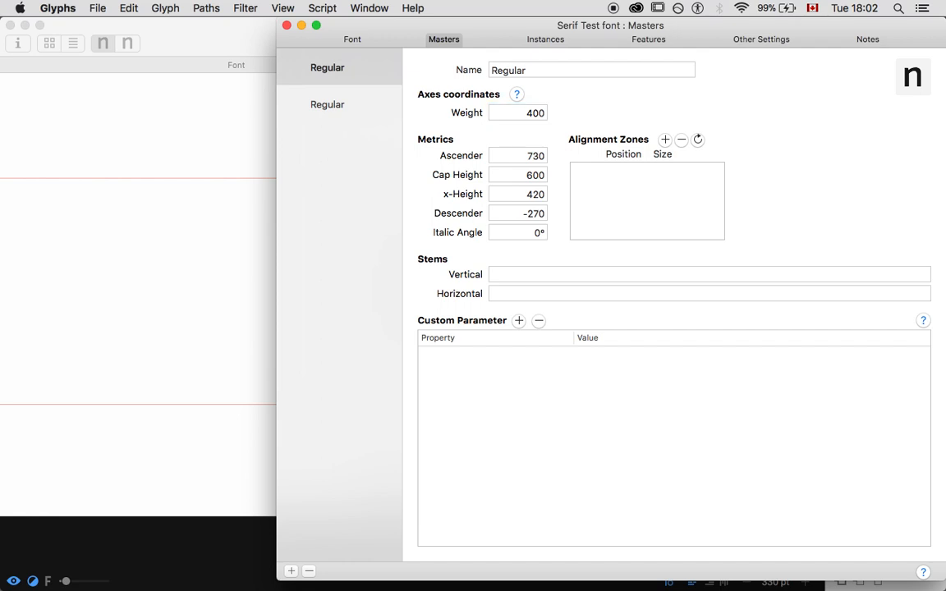
Rename the duplicated master Bold and set its Weight axis coordinate to 600.
{"action": "left_click", "coordinate": [340, 104]}
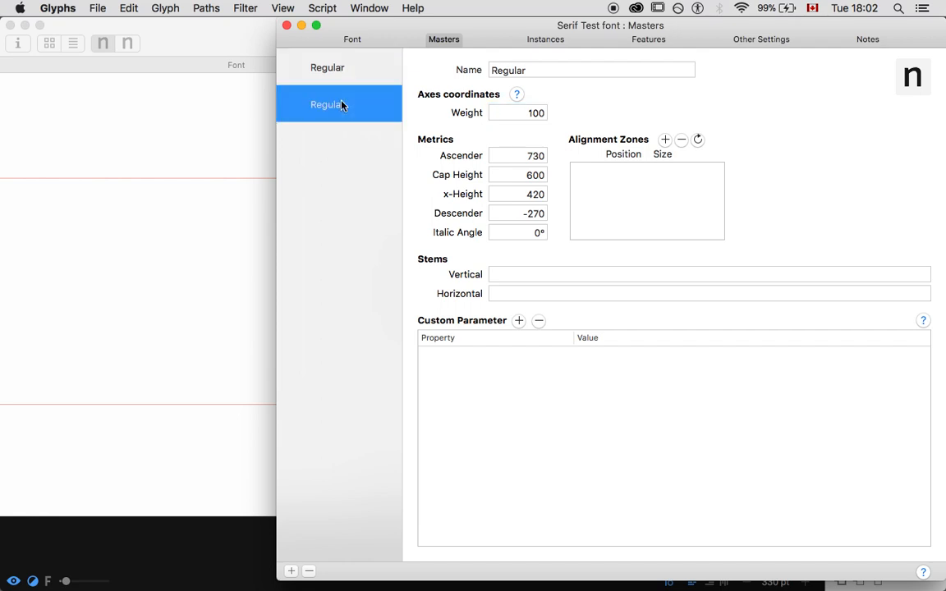
{"action": "double_click", "coordinate": [535, 73]}
{"action": "type", "text": "Bold"}
{"action": "key", "text": "Tab"}
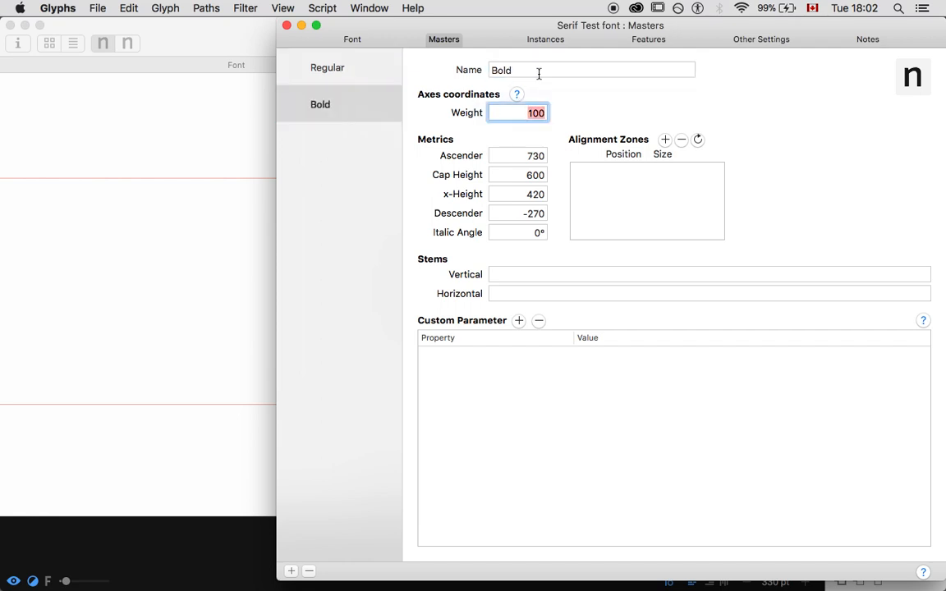
{"action": "type", "text": "600"}
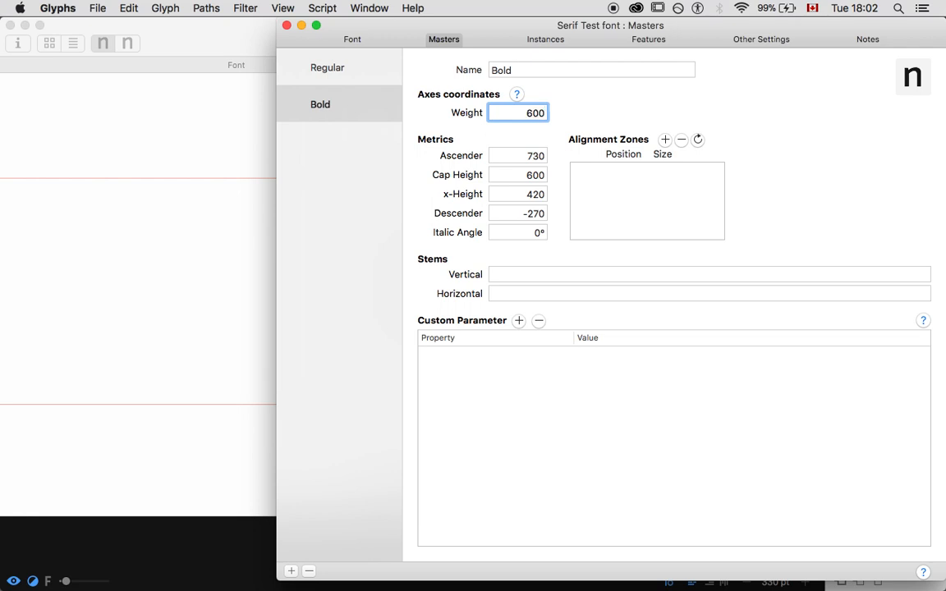
{"action": "key", "text": "Return"}
{"action": "left_click", "coordinate": [374, 166]}
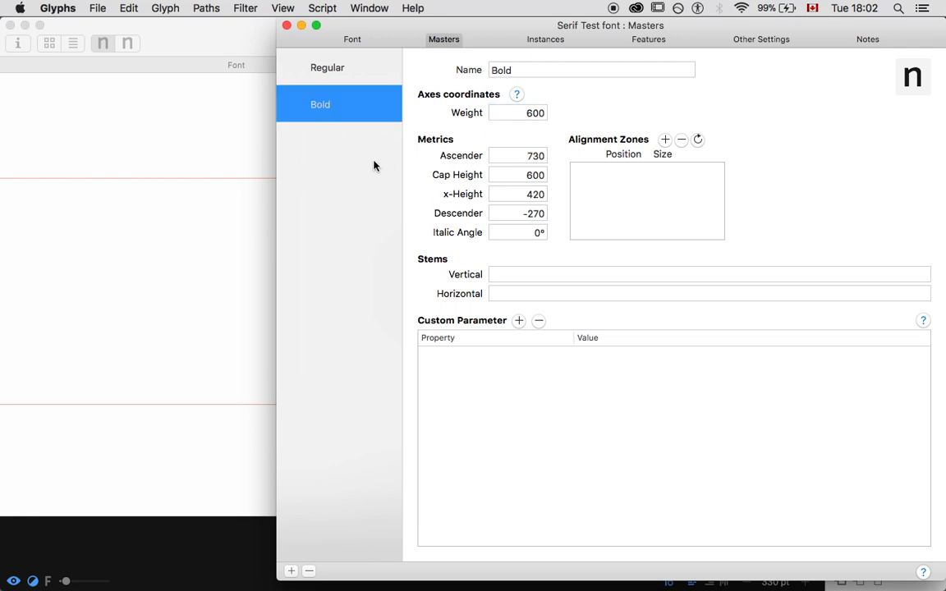
Compare the settings of the Regular and Bold masters and look at the font's instances.
{"action": "left_click", "coordinate": [345, 76]}
{"action": "left_click", "coordinate": [335, 107]}
{"action": "left_click", "coordinate": [343, 71]}
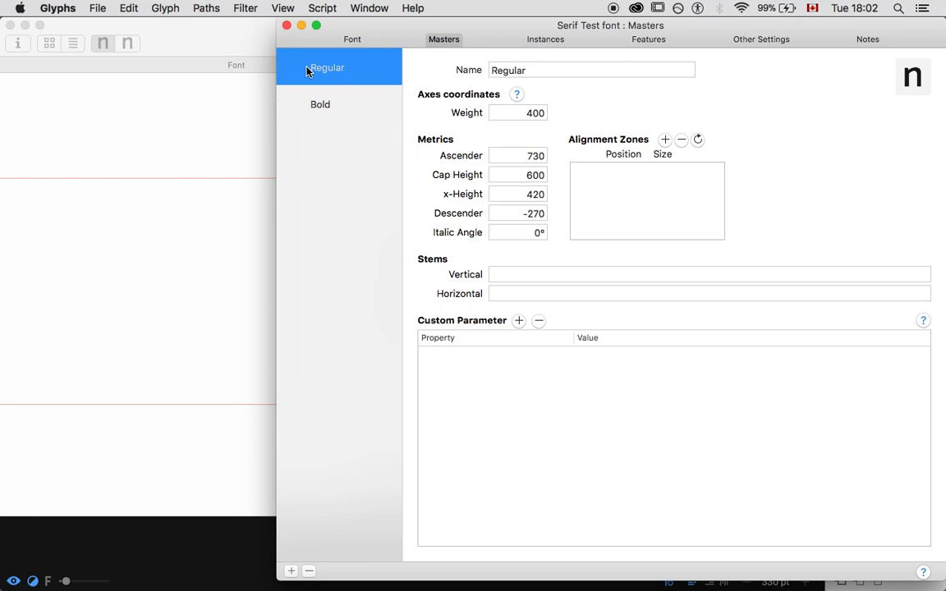
{"action": "left_click", "coordinate": [312, 103]}
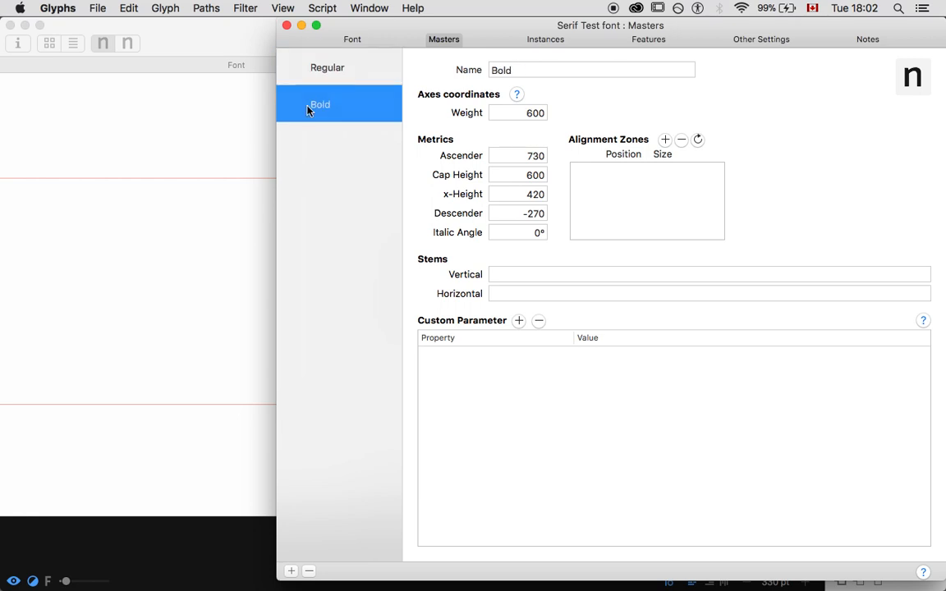
{"action": "left_click", "coordinate": [301, 70]}
{"action": "left_click", "coordinate": [317, 107]}
{"action": "left_click", "coordinate": [557, 39]}
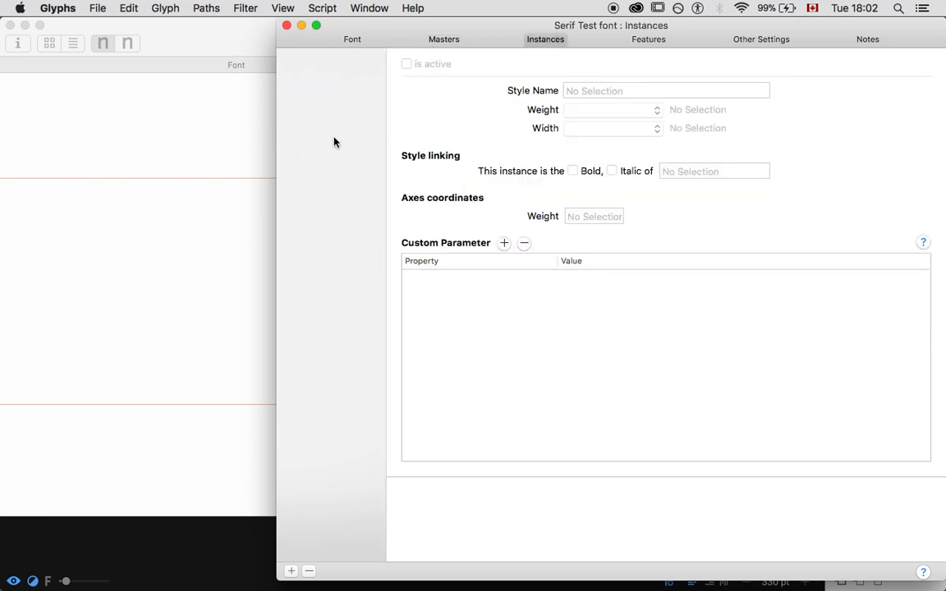
{"action": "left_click", "coordinate": [441, 41]}
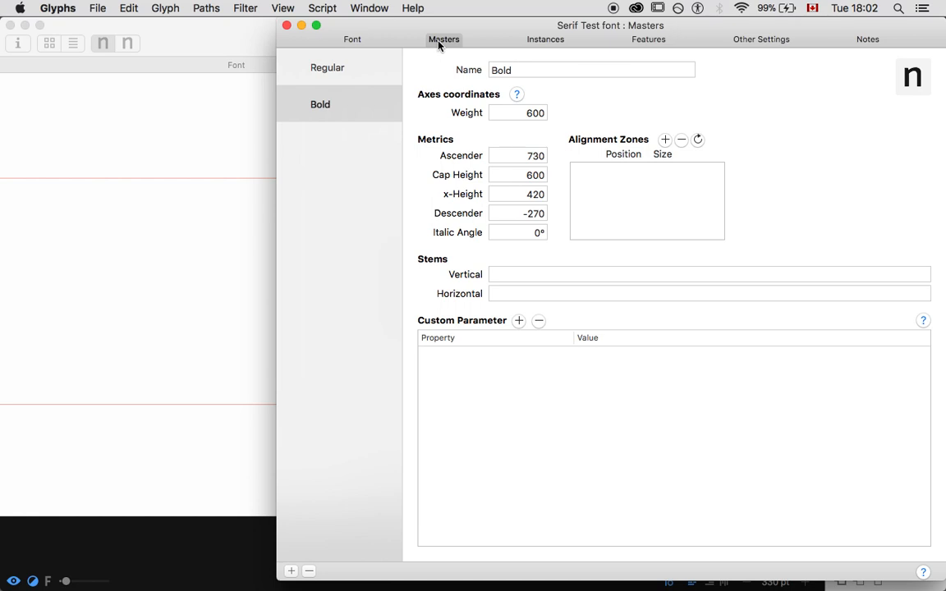
{"action": "left_click", "coordinate": [329, 59]}
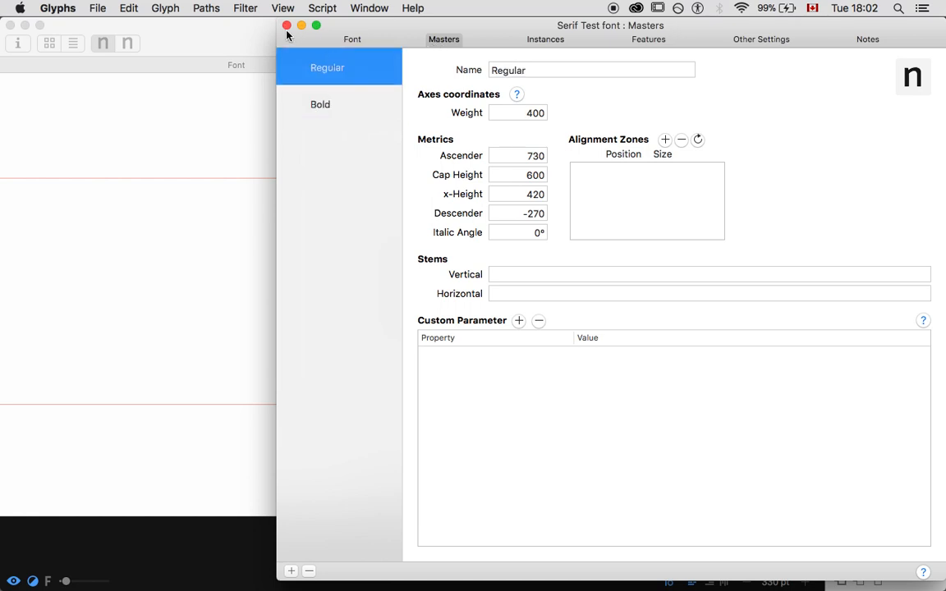
Compare the n glyph in the Regular and Bold masters in the edit view, and reopen the font info.
{"action": "left_click", "coordinate": [246, 38]}
{"action": "left_click", "coordinate": [127, 46]}
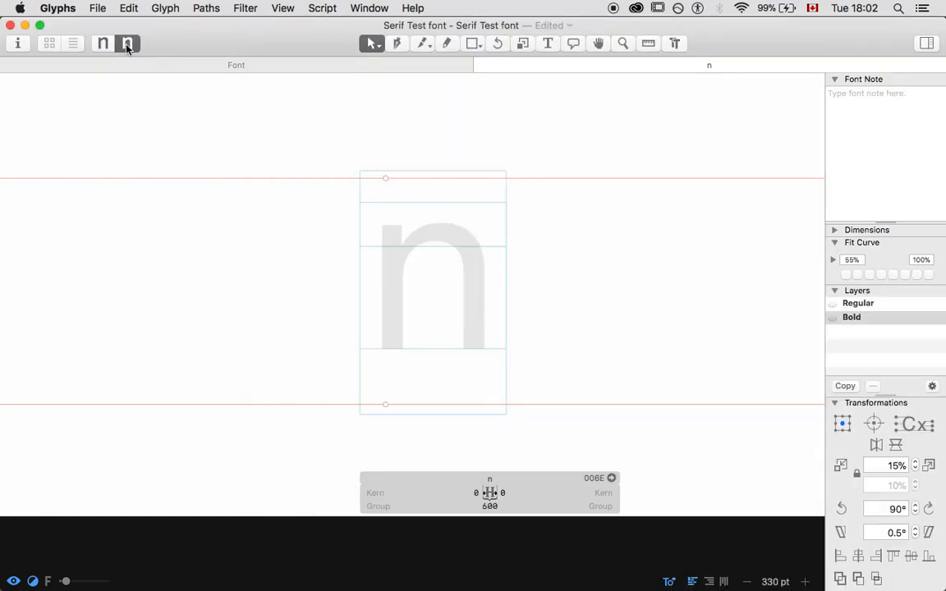
{"action": "left_click", "coordinate": [102, 42]}
{"action": "left_click", "coordinate": [127, 43]}
{"action": "left_click", "coordinate": [101, 43]}
{"action": "left_click", "coordinate": [119, 41]}
{"action": "left_click", "coordinate": [107, 46]}
{"action": "left_click", "coordinate": [125, 45]}
{"action": "left_click", "coordinate": [104, 45]}
{"action": "left_click", "coordinate": [122, 49]}
{"action": "left_click", "coordinate": [19, 44]}
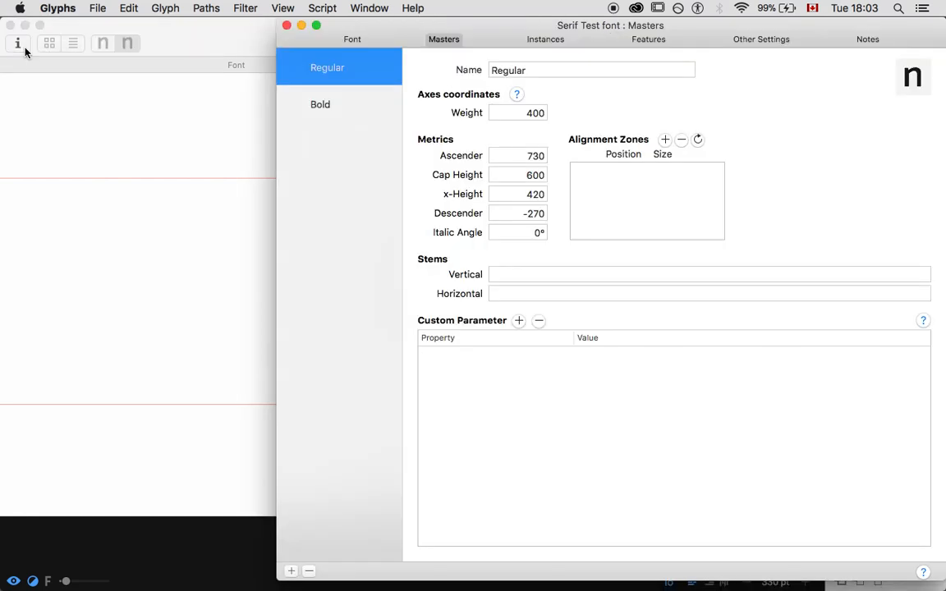